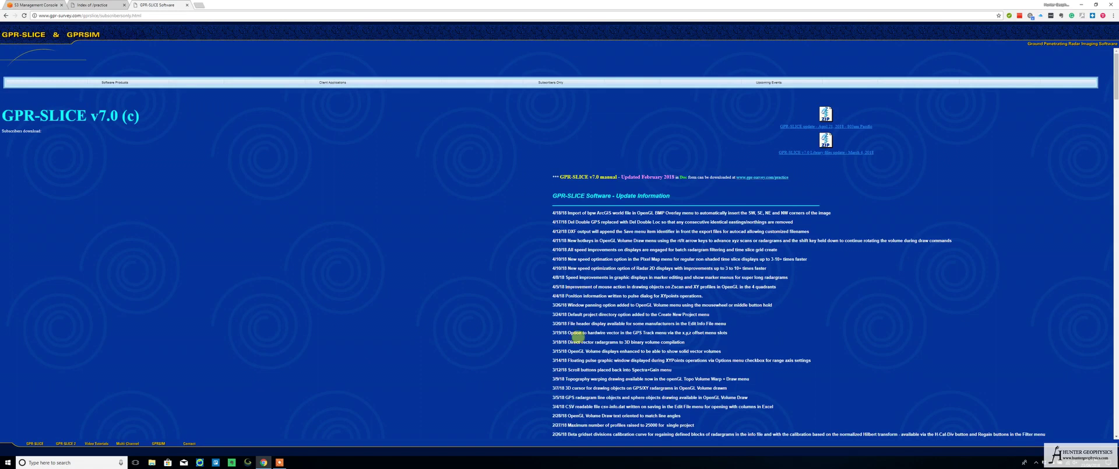
Bring up the practice downloads index page, and minimize the browser to get back to the desktop.
{"action": "left_click", "coordinate": [92, 5]}
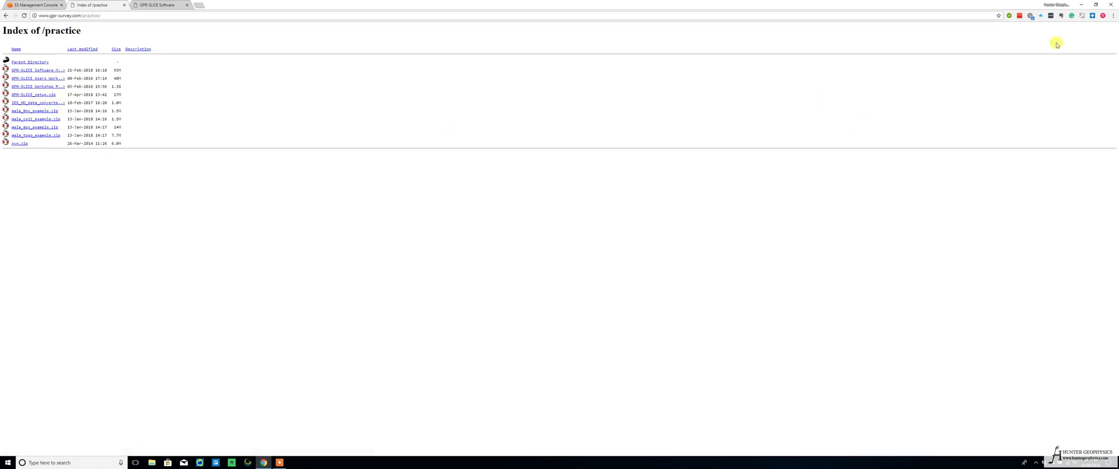
{"action": "left_click", "coordinate": [1082, 4]}
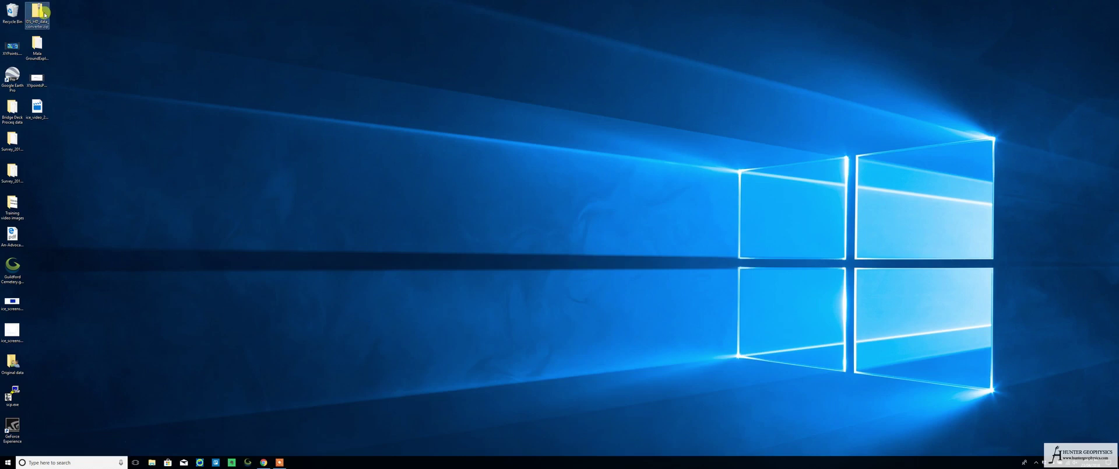
Copy HD_DataConverter-1.2.4.exe out of the IDS_HD_data_converter.zip archive onto the desktop and close the archive window.
{"action": "double_click", "coordinate": [44, 13]}
{"action": "left_click", "coordinate": [522, 252]}
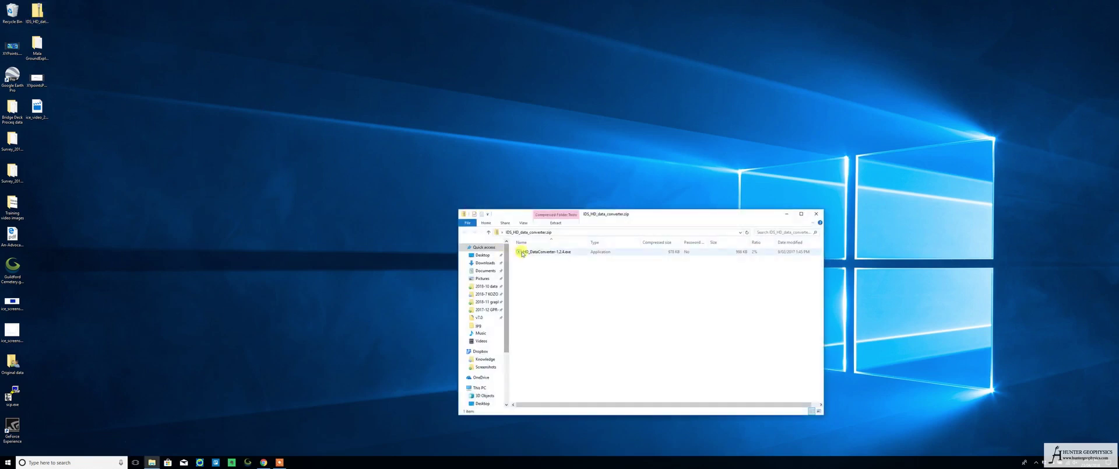
{"action": "left_click_drag", "start_coordinate": [522, 251], "coordinate": [230, 167]}
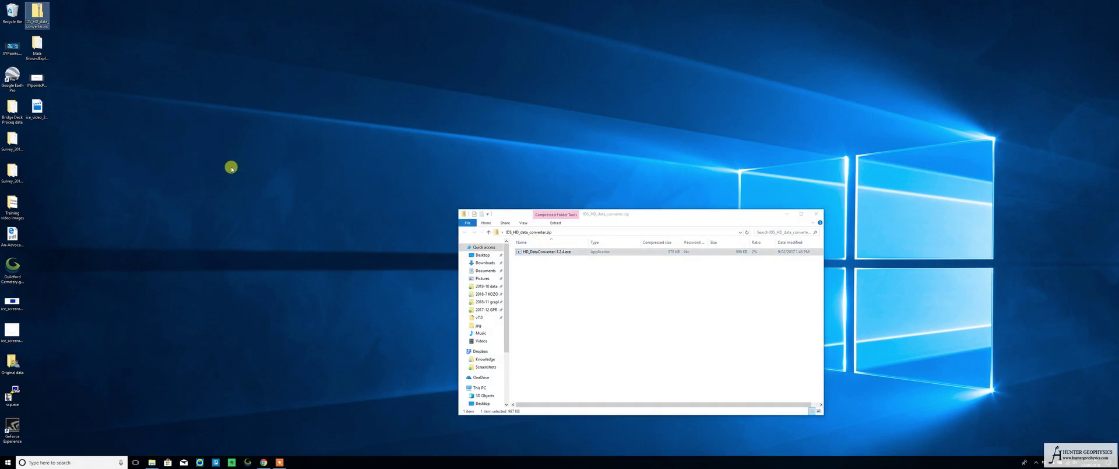
{"action": "left_click", "coordinate": [816, 213]}
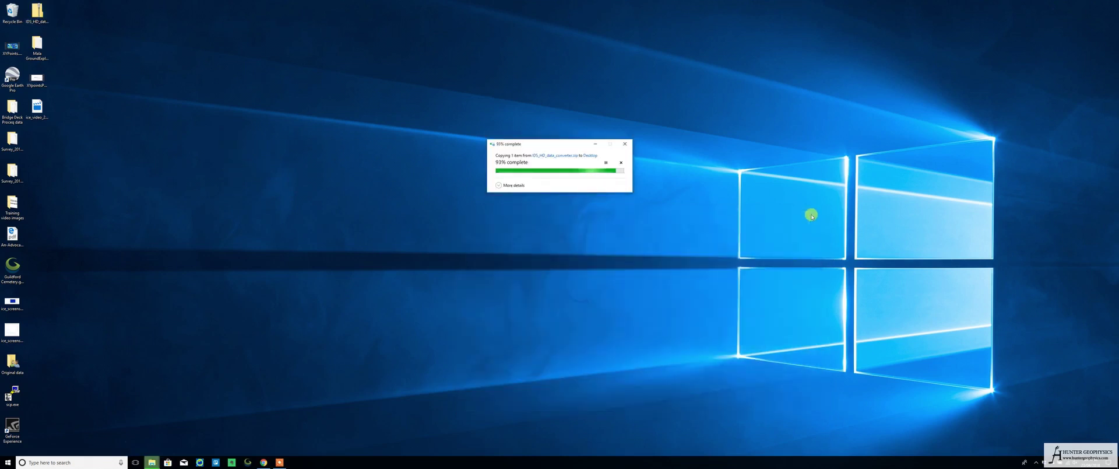
{"action": "left_click", "coordinate": [145, 227]}
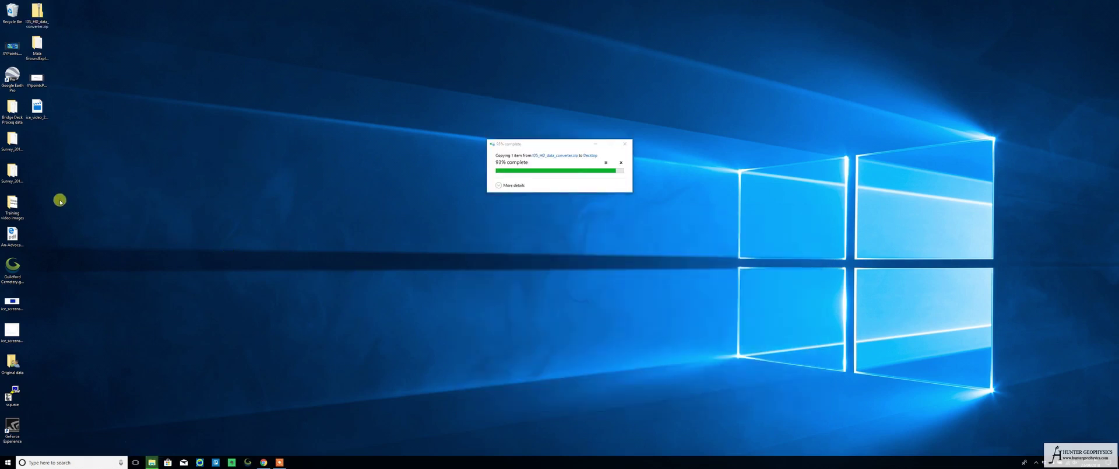
Examine the contents of the Survey_2017.03.22_001 folder and its Data subfolder, and move the folder window aside.
{"action": "left_click", "coordinate": [13, 166]}
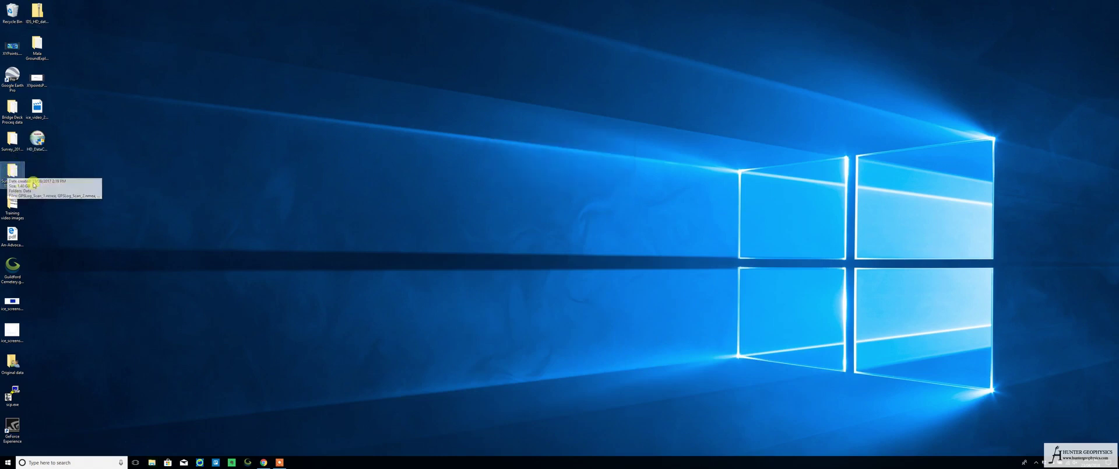
{"action": "double_click", "coordinate": [13, 172]}
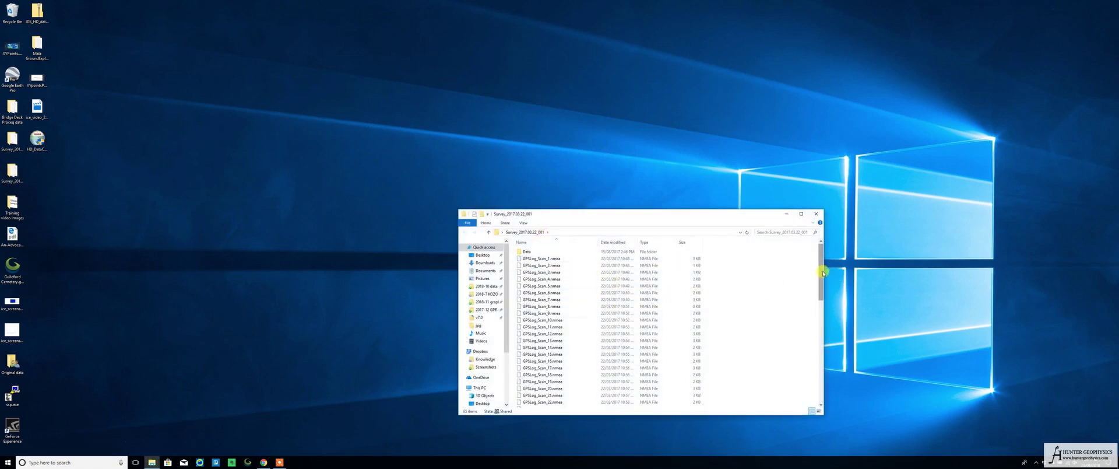
{"action": "left_click_drag", "start_coordinate": [822, 273], "coordinate": [585, 250]}
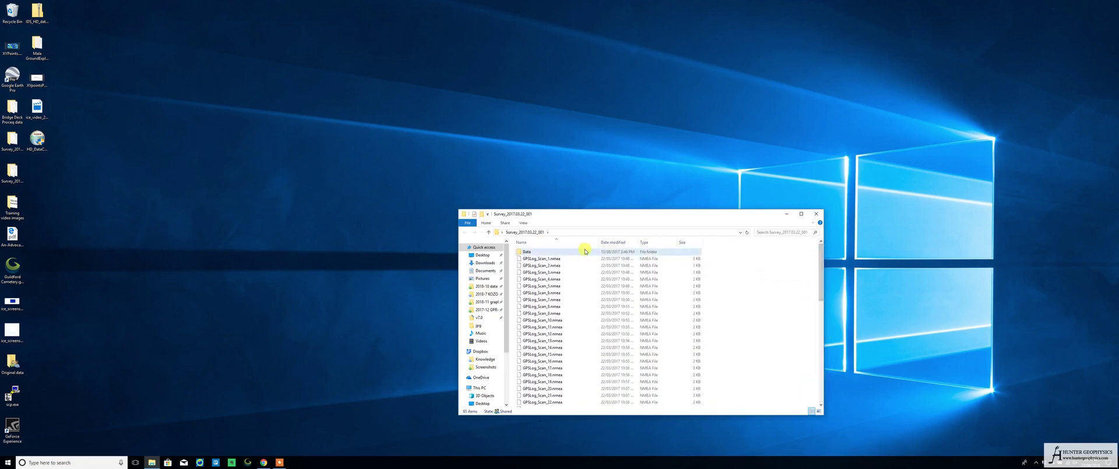
{"action": "double_click", "coordinate": [585, 250]}
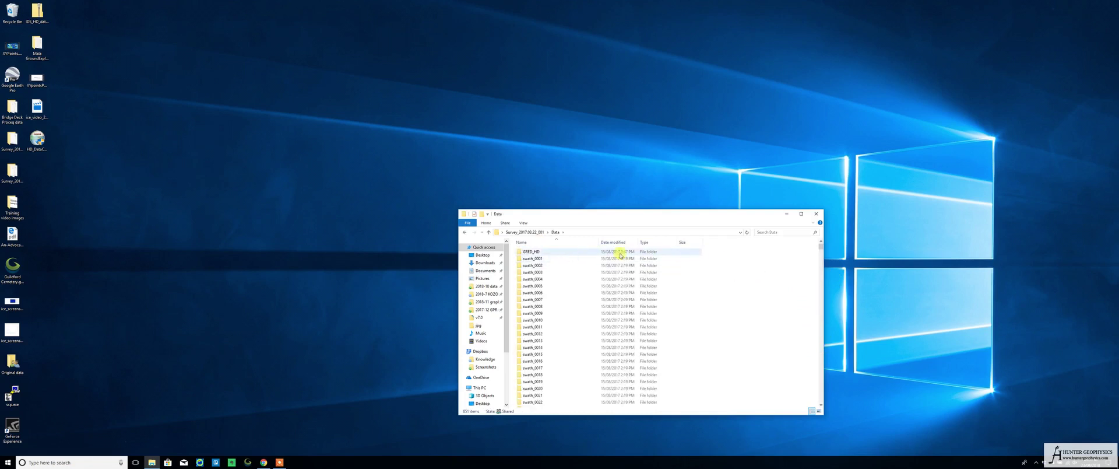
{"action": "left_click_drag", "start_coordinate": [821, 248], "coordinate": [824, 221]}
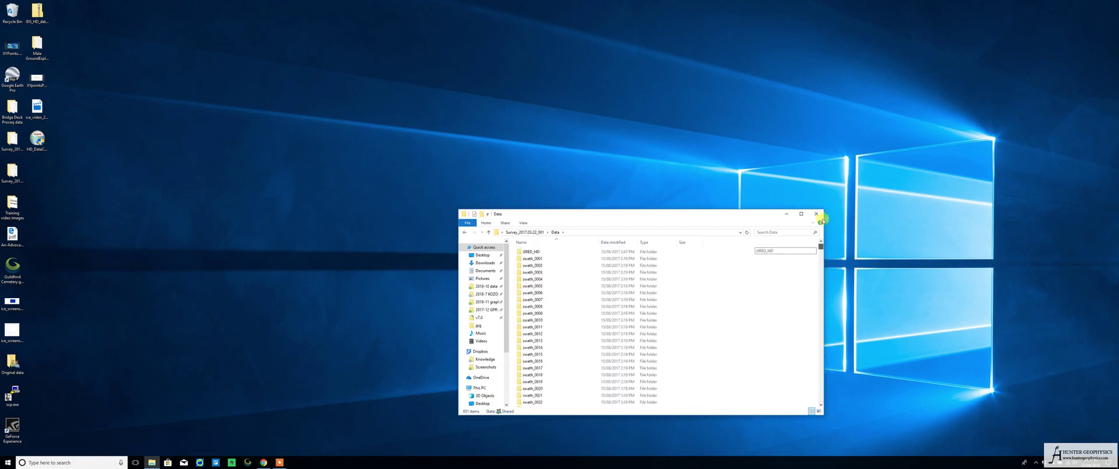
{"action": "left_click", "coordinate": [528, 231]}
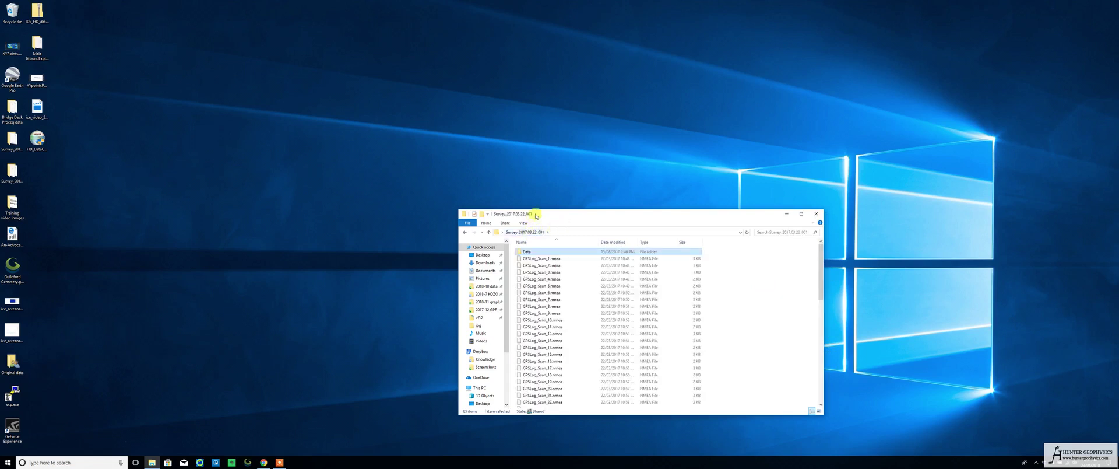
{"action": "left_click_drag", "start_coordinate": [565, 215], "coordinate": [173, 224]}
{"action": "left_click", "coordinate": [169, 166]}
Install HD_DataConverter 1.2.4 from the desktop installer, allowing it past SmartScreen, accepting the license and launching the program at the end.
{"action": "double_click", "coordinate": [47, 139]}
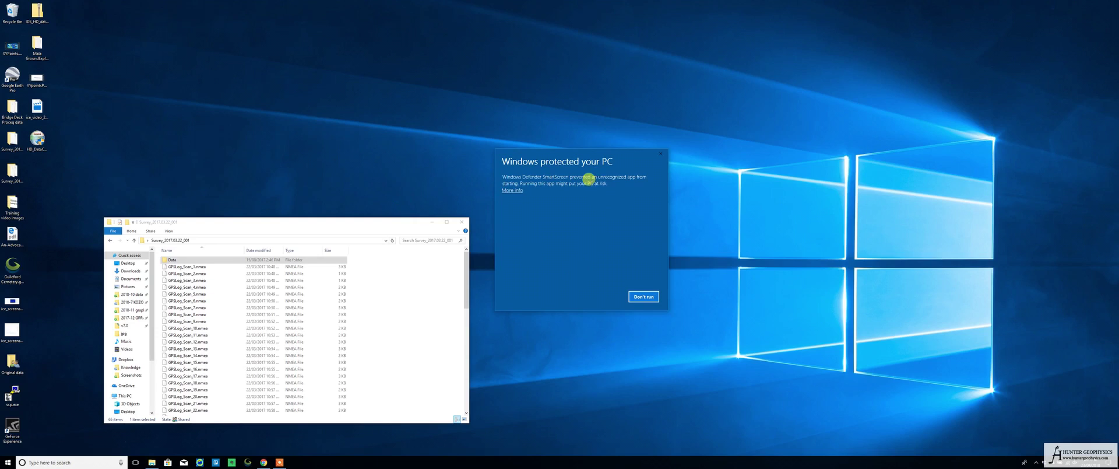
{"action": "left_click", "coordinate": [512, 190]}
{"action": "left_click", "coordinate": [604, 296]}
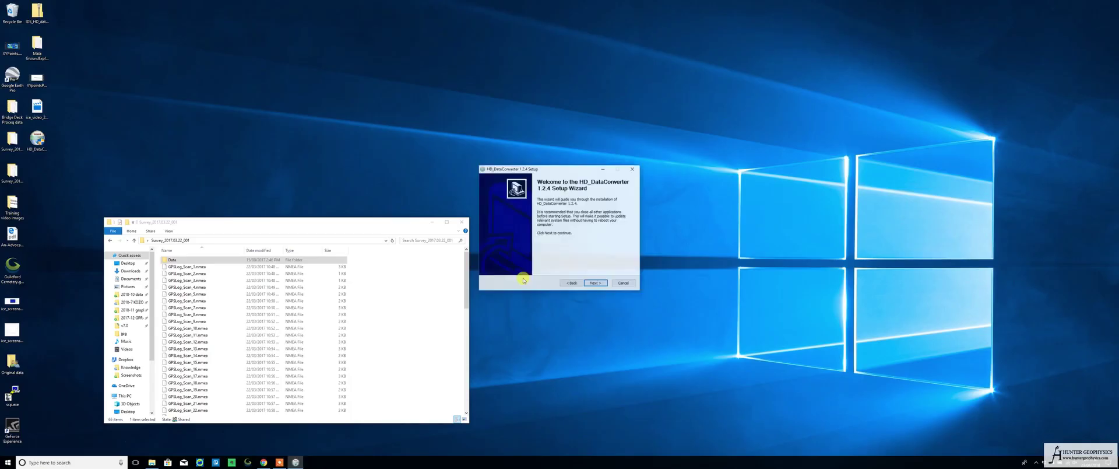
{"action": "left_click", "coordinate": [595, 283]}
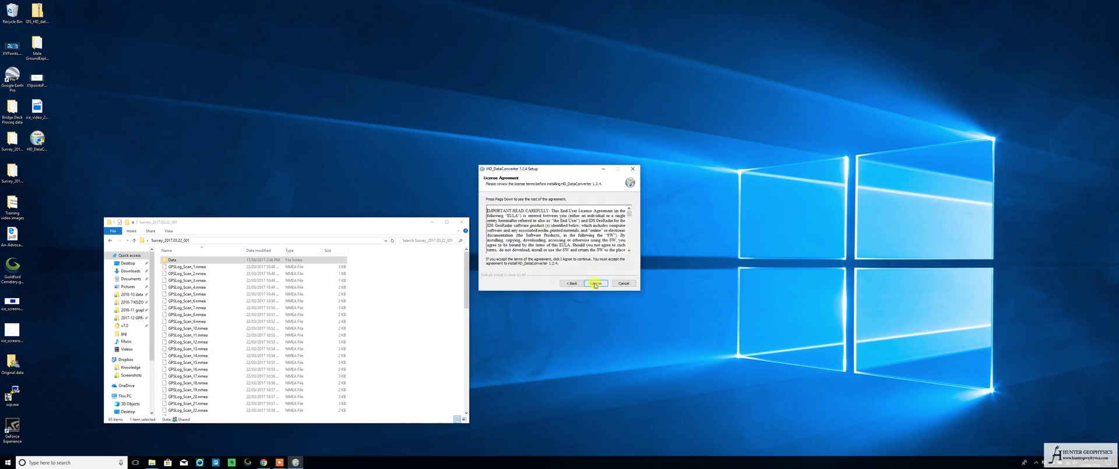
{"action": "left_click", "coordinate": [595, 283]}
{"action": "left_click", "coordinate": [595, 284]}
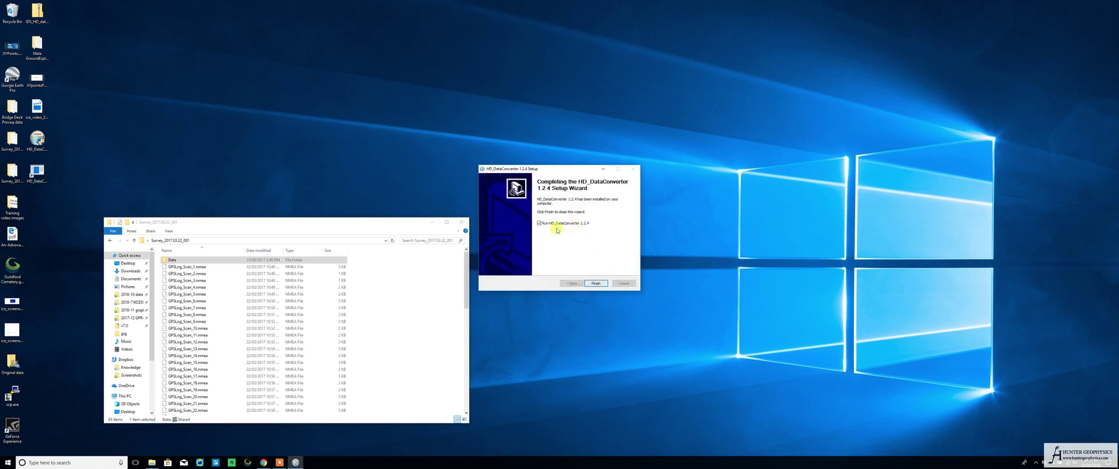
{"action": "left_click", "coordinate": [595, 284]}
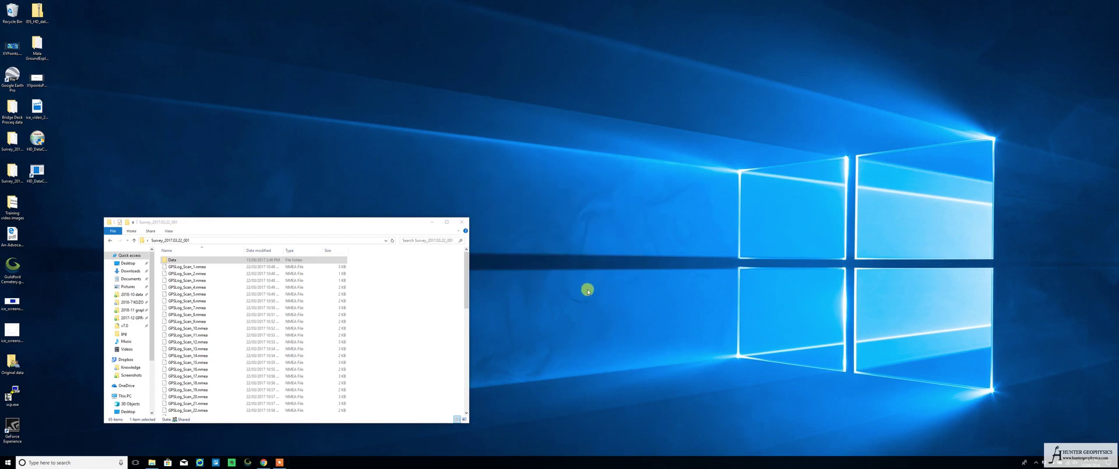
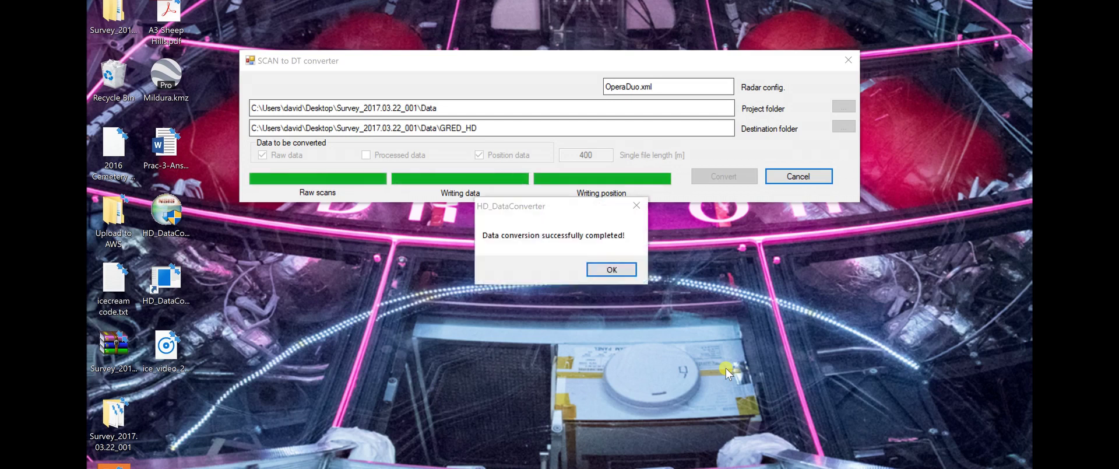
Dismiss the conversion message and inspect the converted files in the survey's Data\GRED_HD folder, closing the folder window.
{"action": "left_click", "coordinate": [603, 266]}
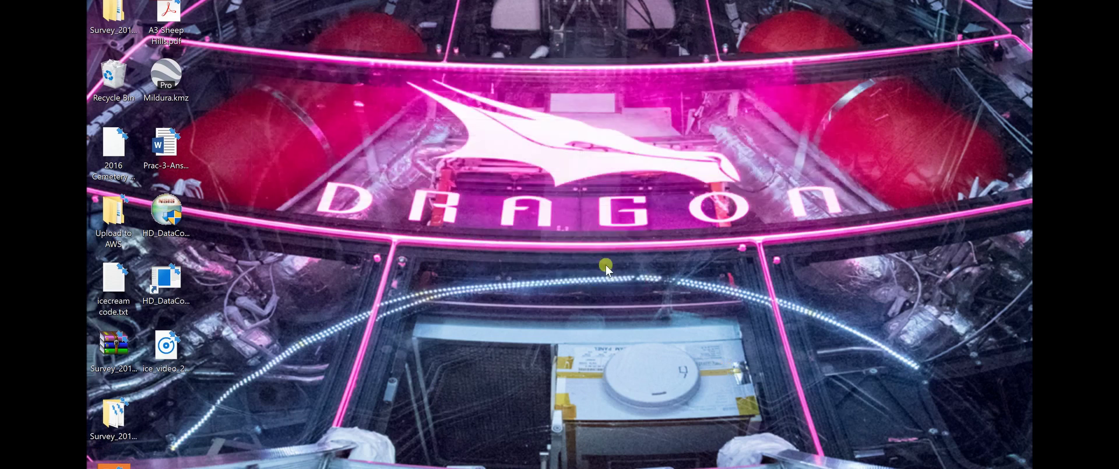
{"action": "left_click", "coordinate": [113, 415]}
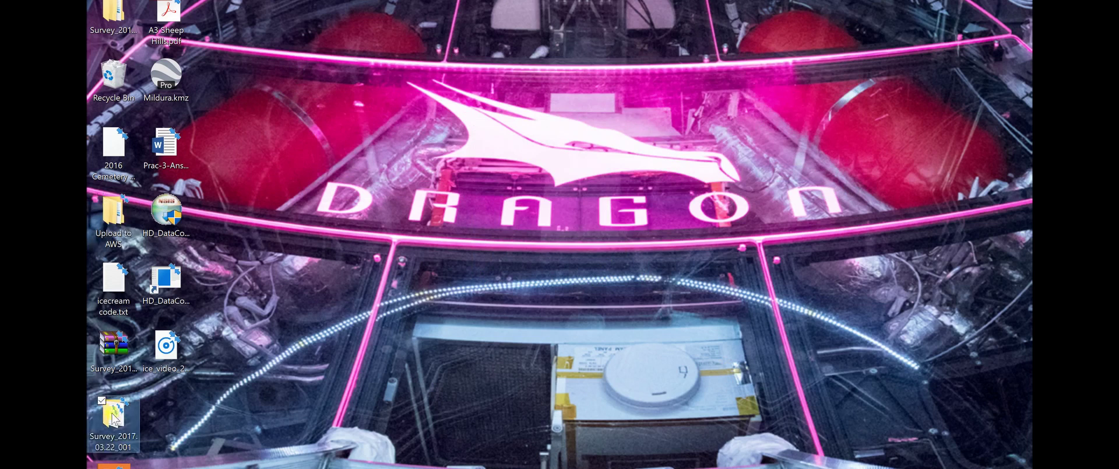
{"action": "double_click", "coordinate": [113, 415]}
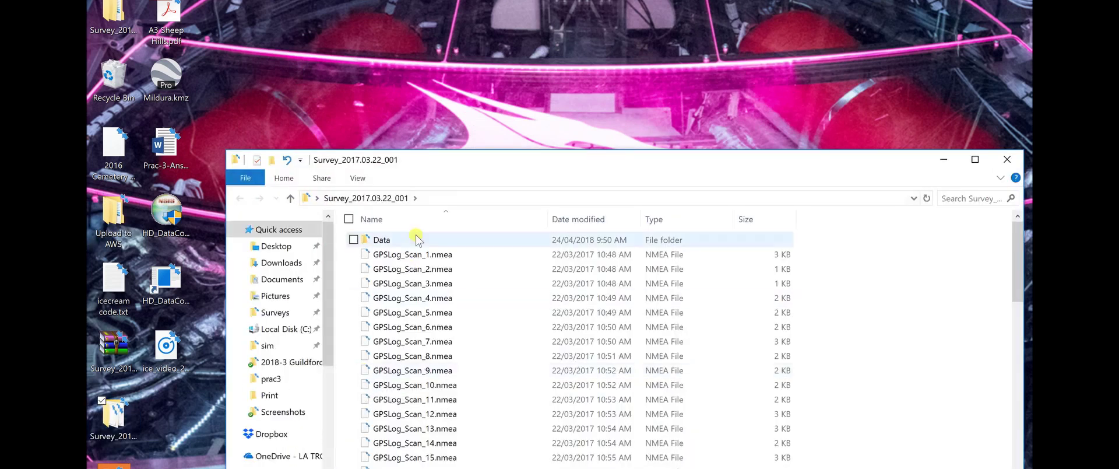
{"action": "left_click", "coordinate": [416, 239]}
{"action": "double_click", "coordinate": [416, 239]}
{"action": "double_click", "coordinate": [416, 239]}
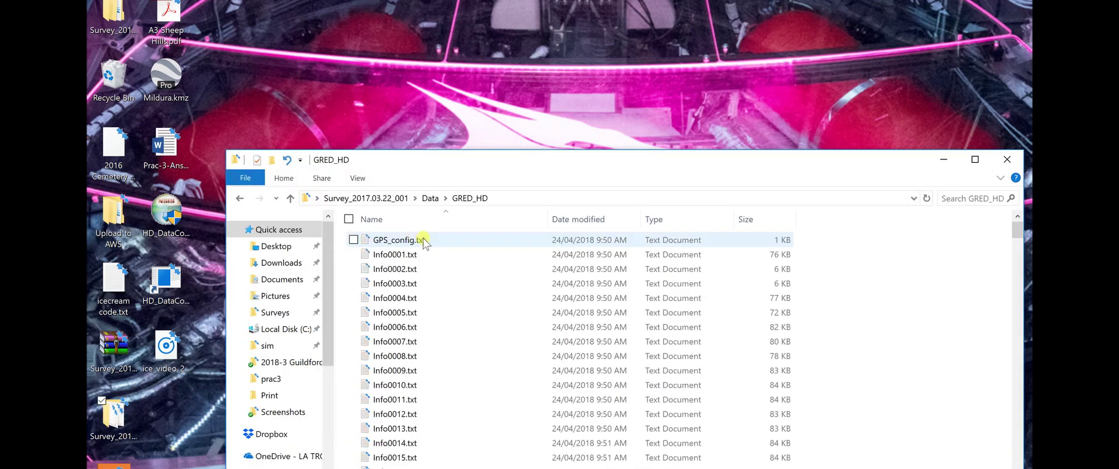
{"action": "left_click_drag", "start_coordinate": [1018, 231], "coordinate": [1017, 445]}
{"action": "left_click", "coordinate": [1007, 160]}
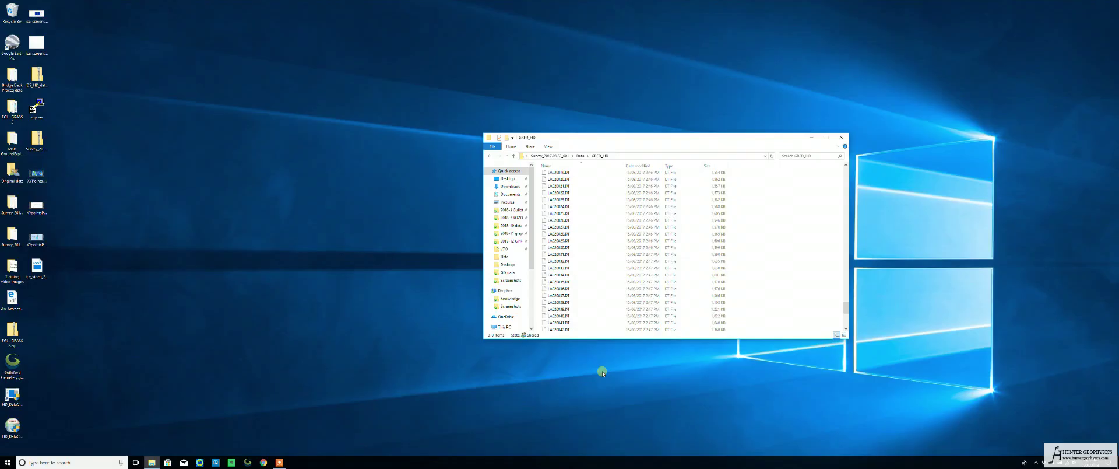
Look through the GRED_HD folder's listing to compare the DT radar files with their accompanying GPS files.
{"action": "scroll", "coordinate": [679, 291], "scroll_direction": "up", "scroll_amount": 4}
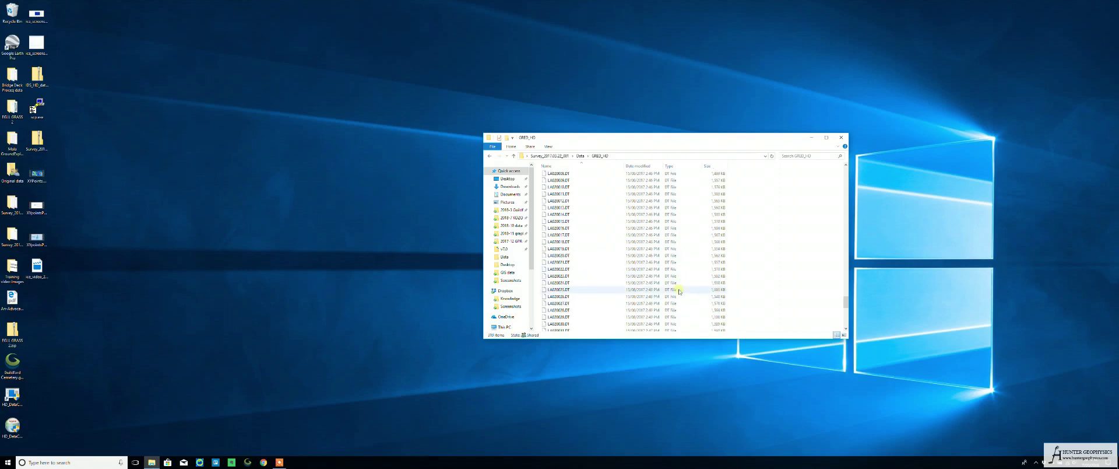
{"action": "scroll", "coordinate": [731, 245], "scroll_direction": "up", "scroll_amount": 8}
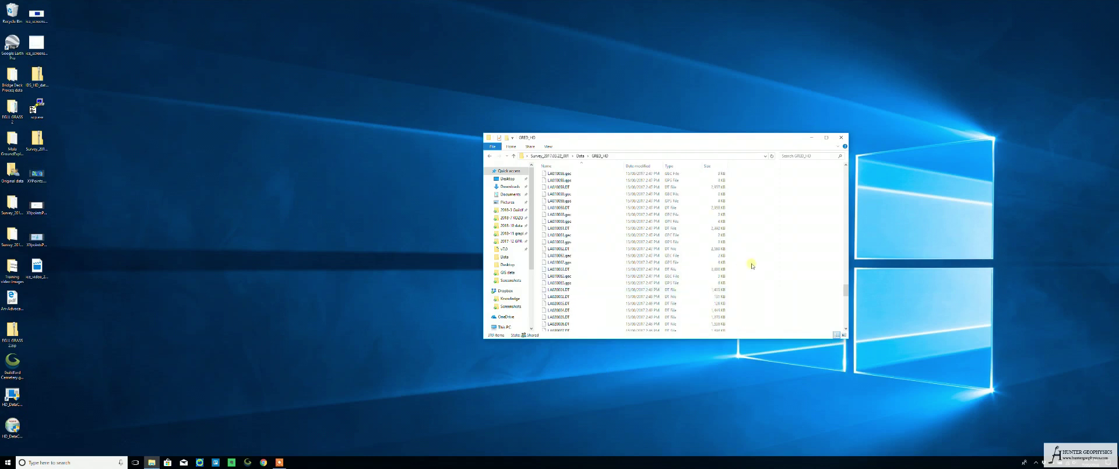
{"action": "scroll", "coordinate": [752, 265], "scroll_direction": "up", "scroll_amount": 1}
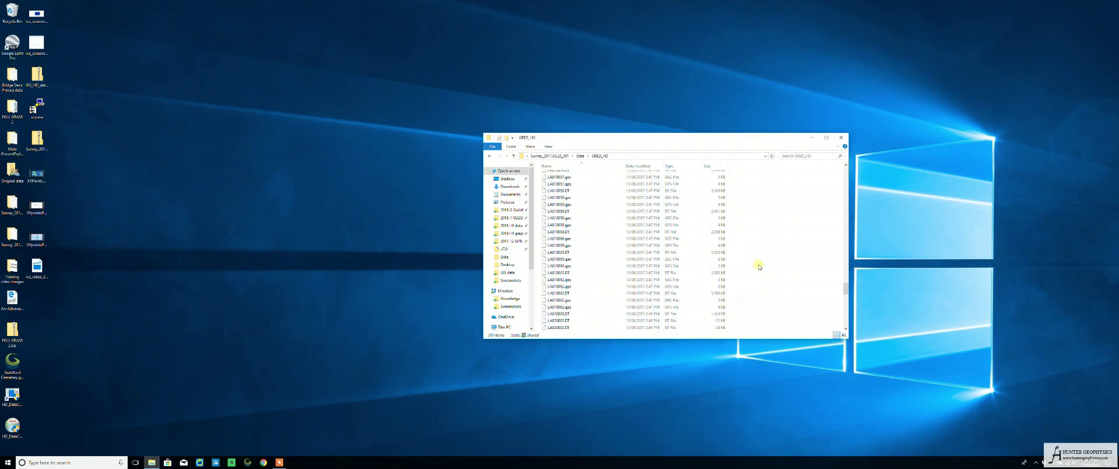
{"action": "scroll", "coordinate": [589, 192], "scroll_direction": "down", "scroll_amount": 3}
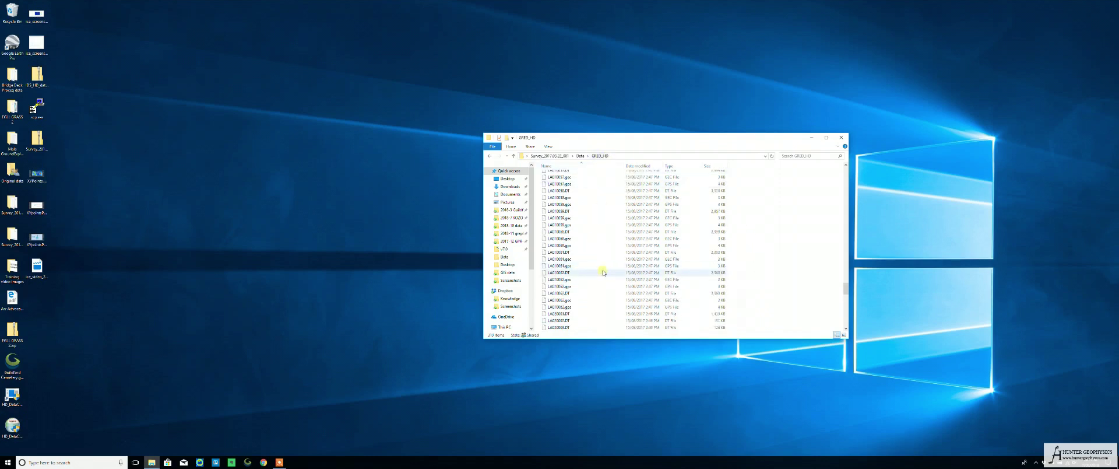
{"action": "scroll", "coordinate": [574, 256], "scroll_direction": "up", "scroll_amount": 2}
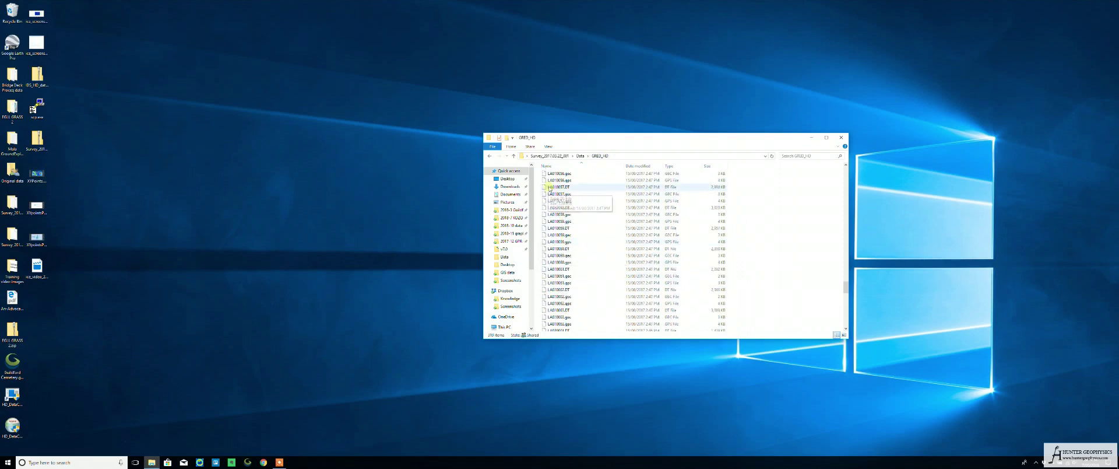
{"action": "scroll", "coordinate": [549, 189], "scroll_direction": "up", "scroll_amount": 2}
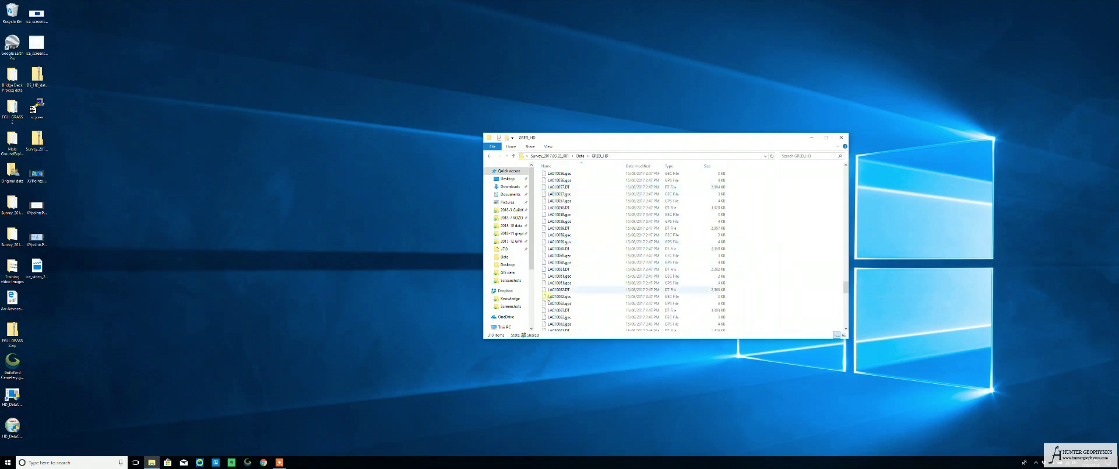
{"action": "scroll", "coordinate": [554, 292], "scroll_direction": "down", "scroll_amount": 3}
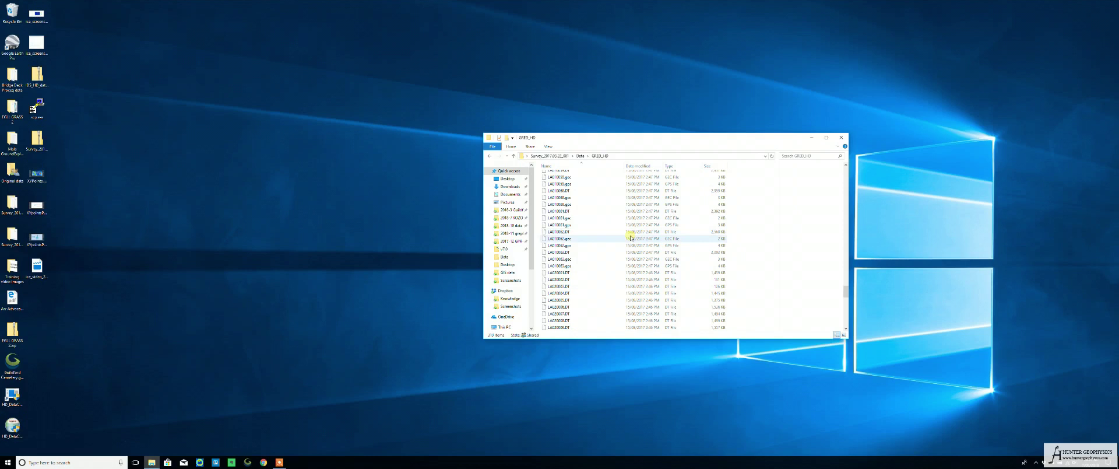
{"action": "left_click", "coordinate": [407, 253]}
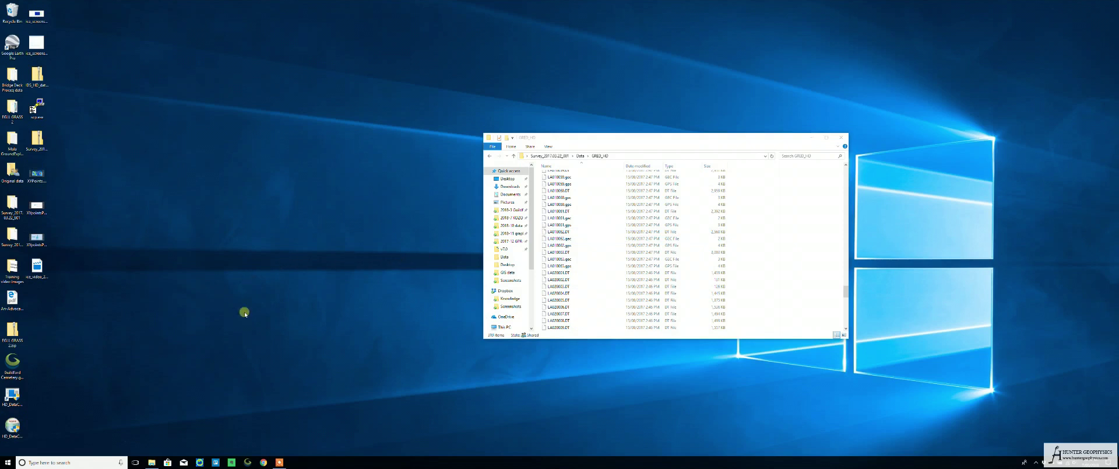
Switch to GPR-SLICE and start a new survey project with IDS Opera Duo as the equipment type.
{"action": "left_click", "coordinate": [206, 463]}
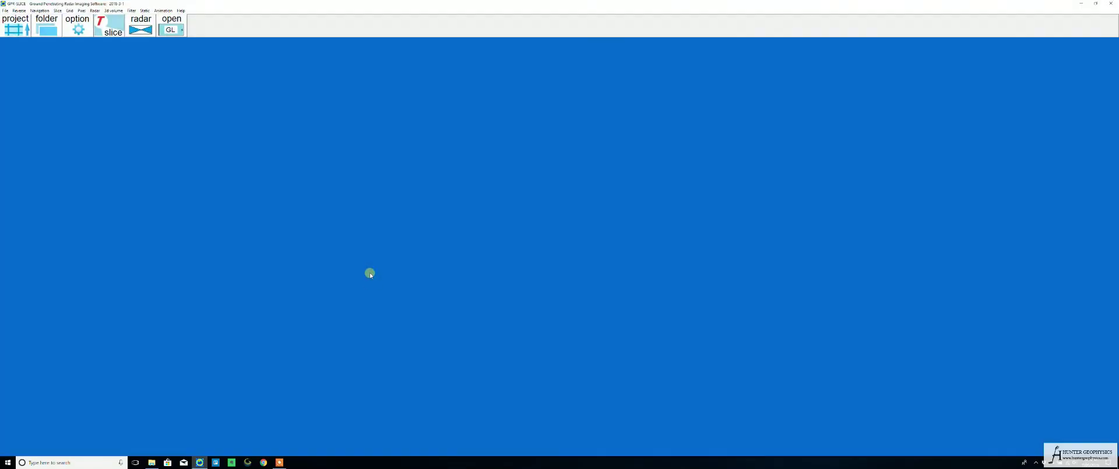
{"action": "left_click", "coordinate": [5, 10]}
{"action": "left_click", "coordinate": [10, 16]}
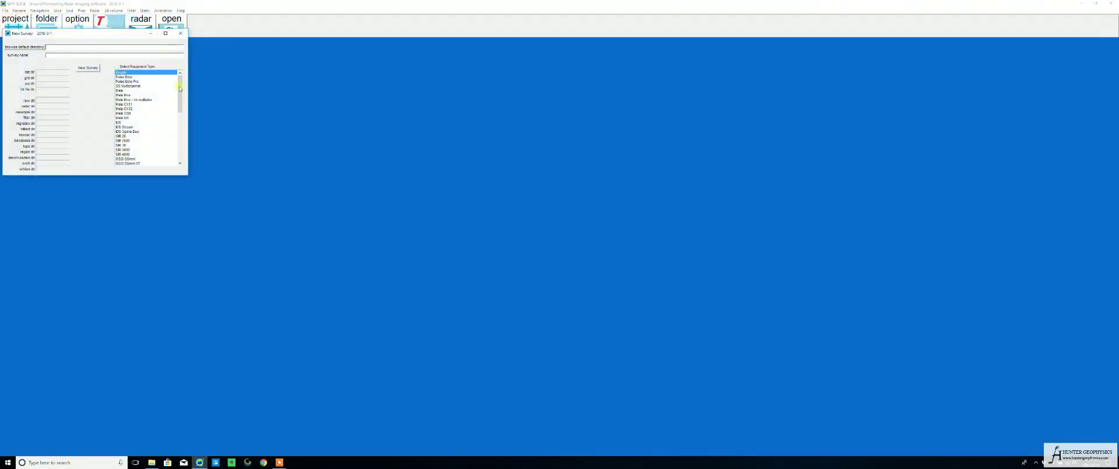
{"action": "scroll", "coordinate": [148, 139], "scroll_direction": "down", "scroll_amount": 4}
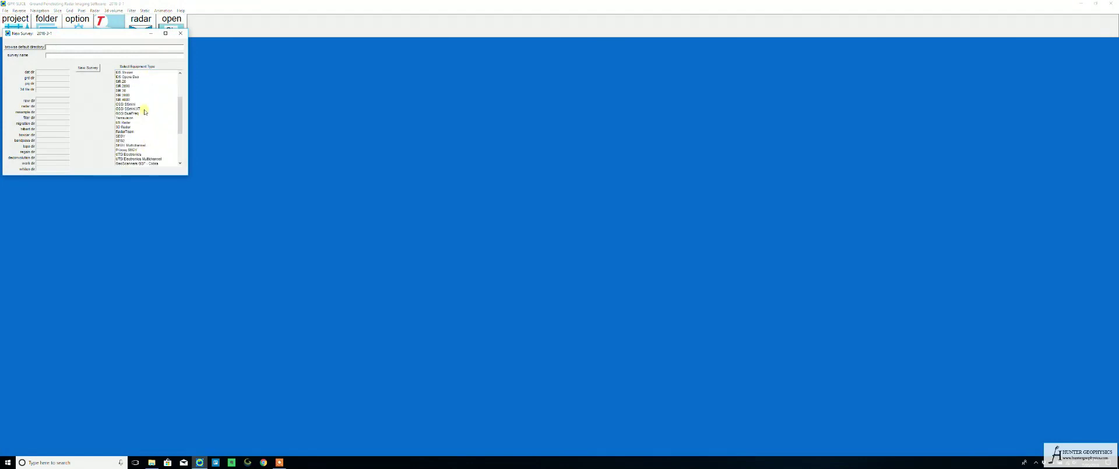
{"action": "scroll", "coordinate": [143, 114], "scroll_direction": "up", "scroll_amount": 1}
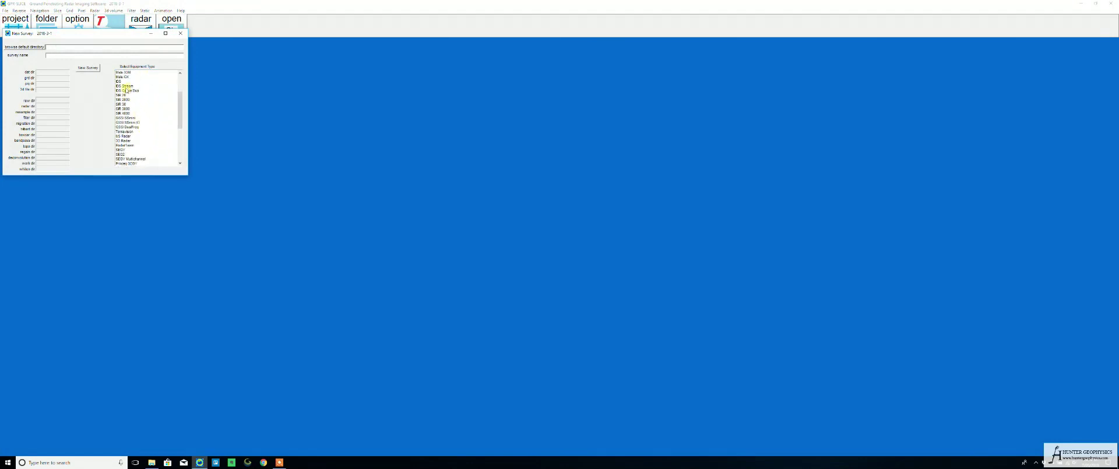
{"action": "left_click", "coordinate": [129, 91]}
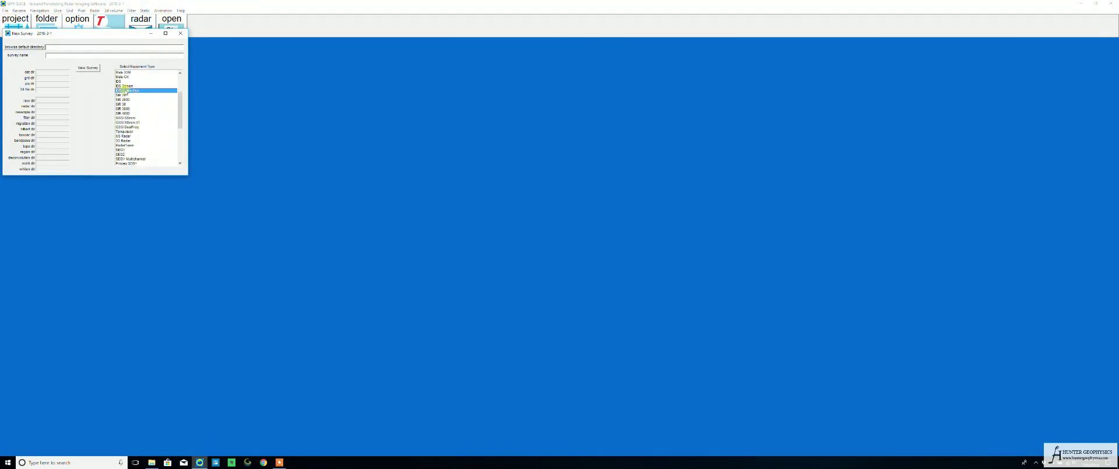
Name the survey IDS_GPS, create it and close the New Survey window.
{"action": "left_click", "coordinate": [56, 55]}
{"action": "type", "text": "IDS_O"}
{"action": "left_click", "coordinate": [88, 68]}
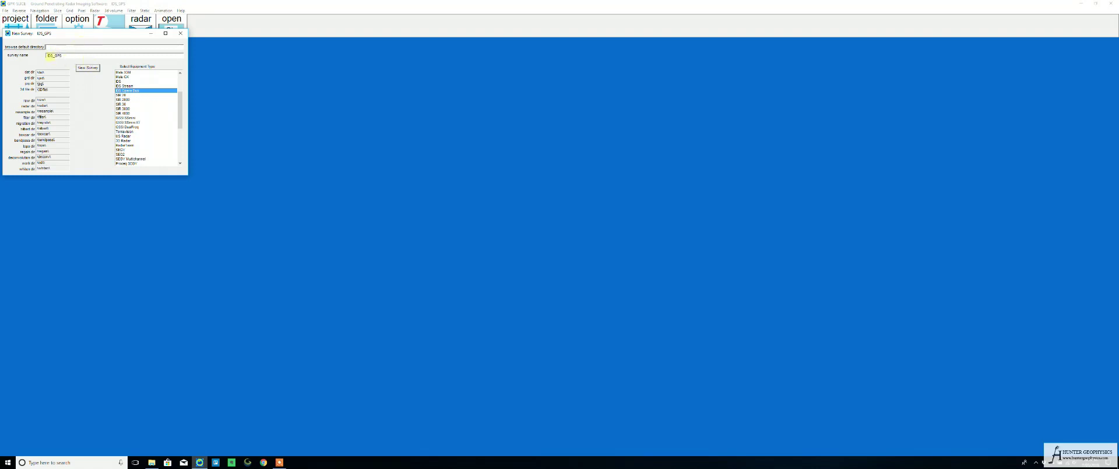
{"action": "left_click", "coordinate": [178, 32]}
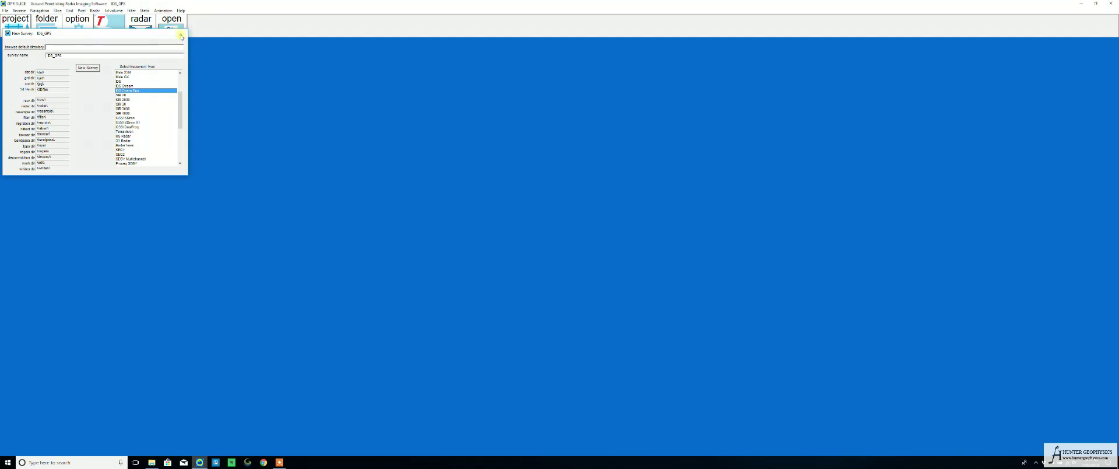
Start a data transfer into the project and set its source to the Data\GRED_HD folder of Survey_2017.03.22_001.
{"action": "left_click", "coordinate": [4, 11]}
{"action": "left_click", "coordinate": [12, 24]}
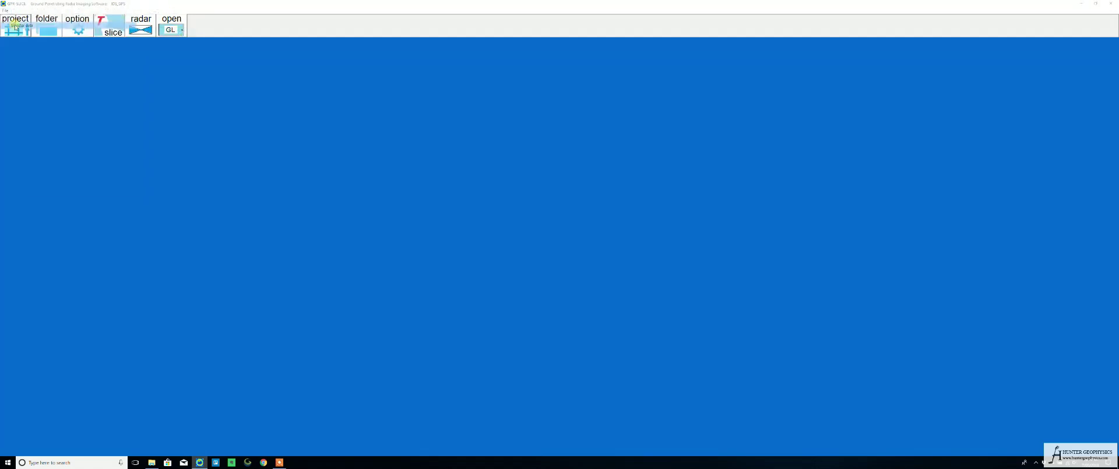
{"action": "left_click", "coordinate": [117, 129]}
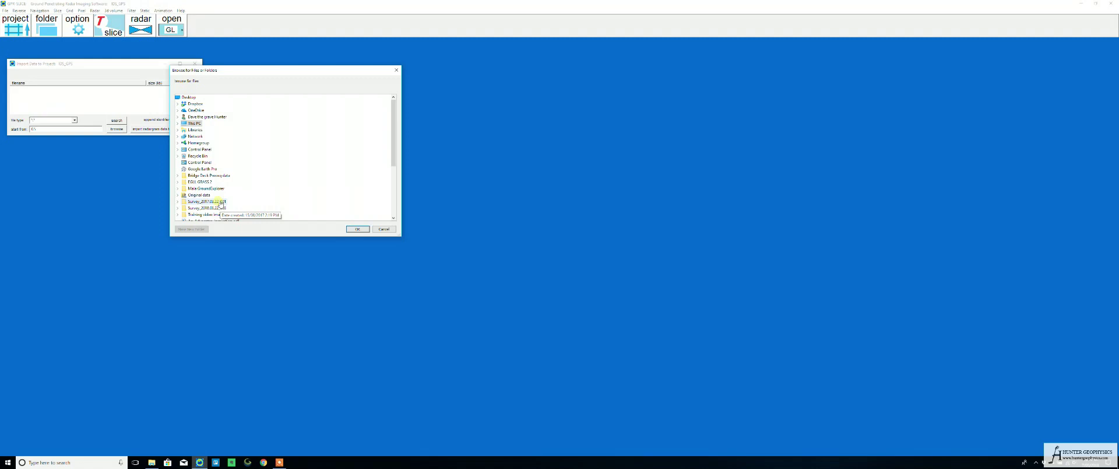
{"action": "double_click", "coordinate": [201, 202]}
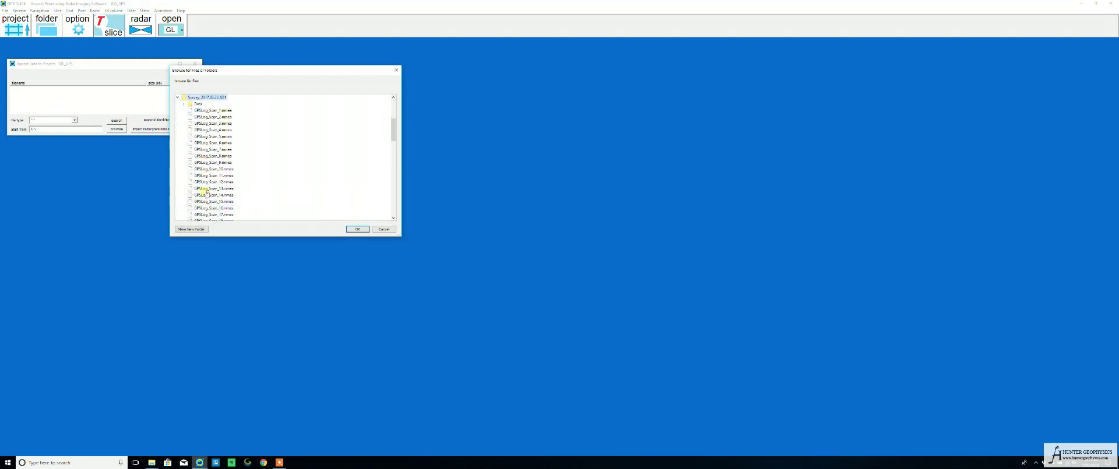
{"action": "double_click", "coordinate": [200, 104]}
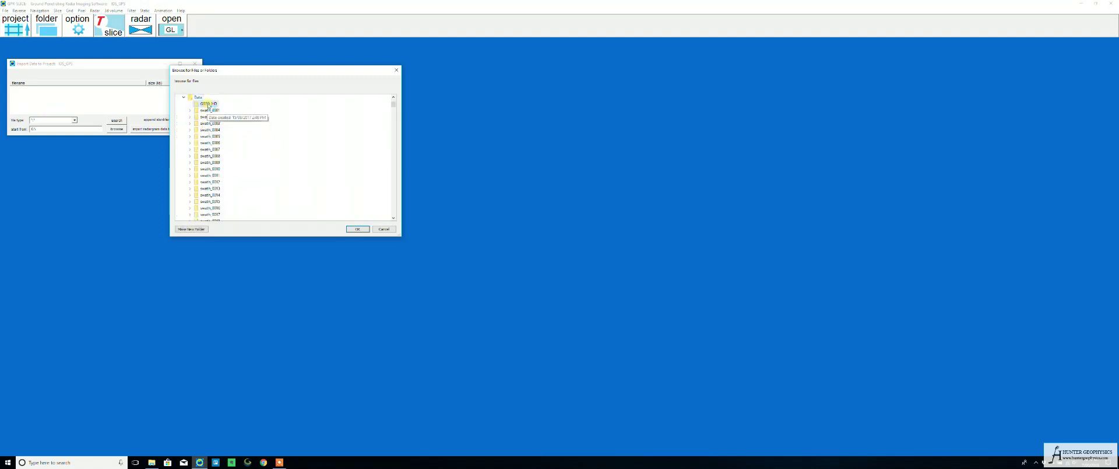
{"action": "double_click", "coordinate": [208, 104]}
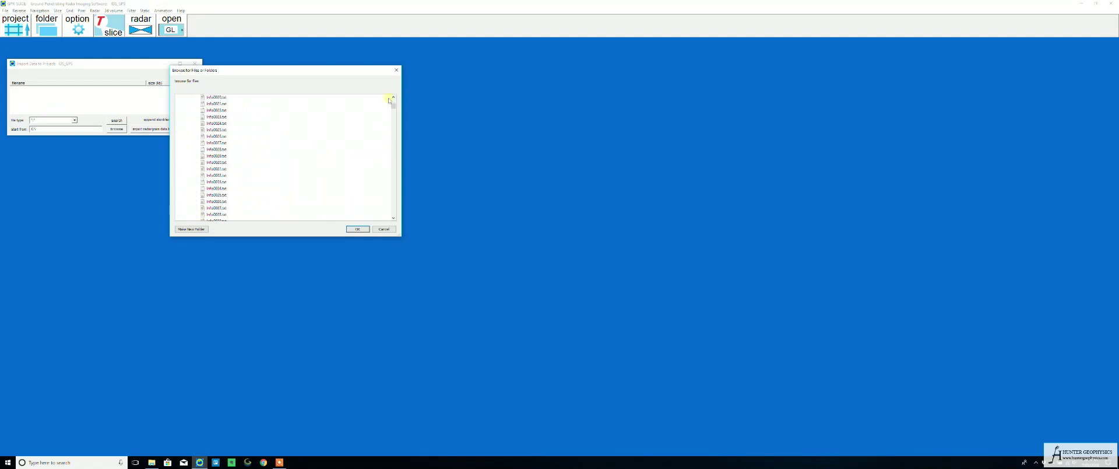
{"action": "left_click_drag", "start_coordinate": [394, 107], "coordinate": [398, 122]}
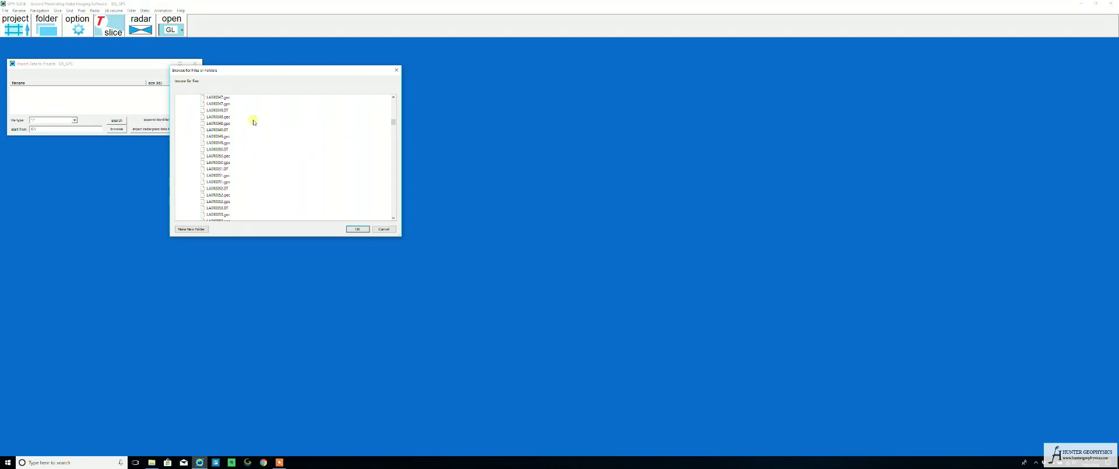
{"action": "left_click", "coordinate": [358, 228]}
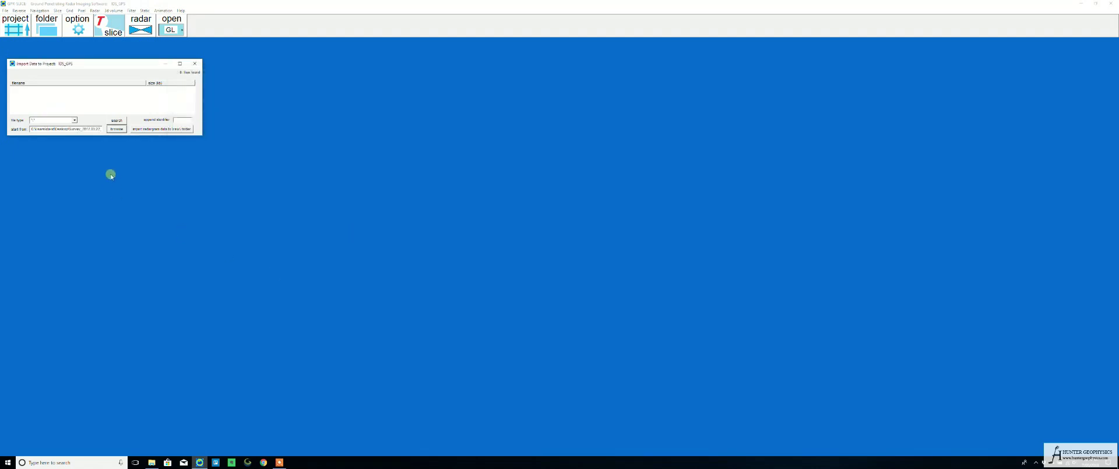
Search the source folder for files, import the radargram data into the project's raw folder, and close the import window.
{"action": "left_click", "coordinate": [117, 120]}
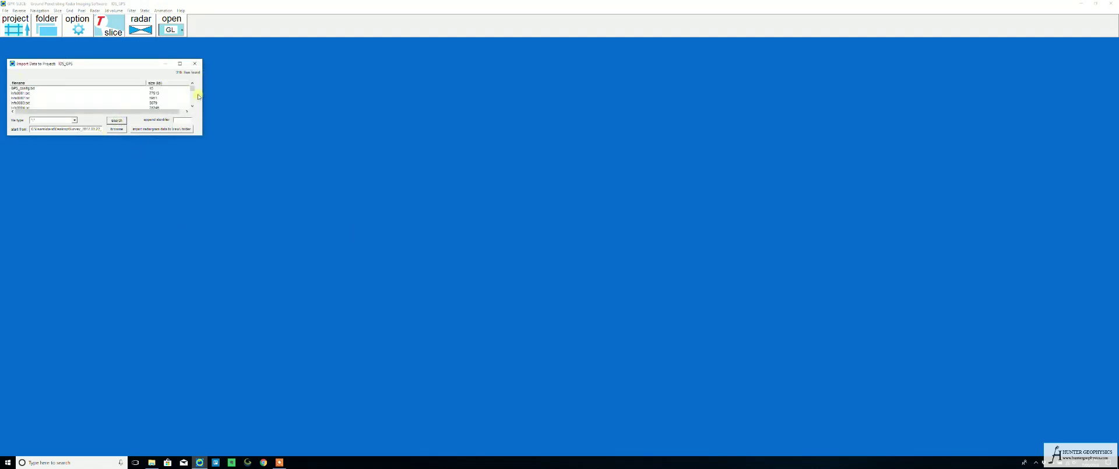
{"action": "left_click_drag", "start_coordinate": [192, 91], "coordinate": [192, 100]}
{"action": "left_click", "coordinate": [174, 129]}
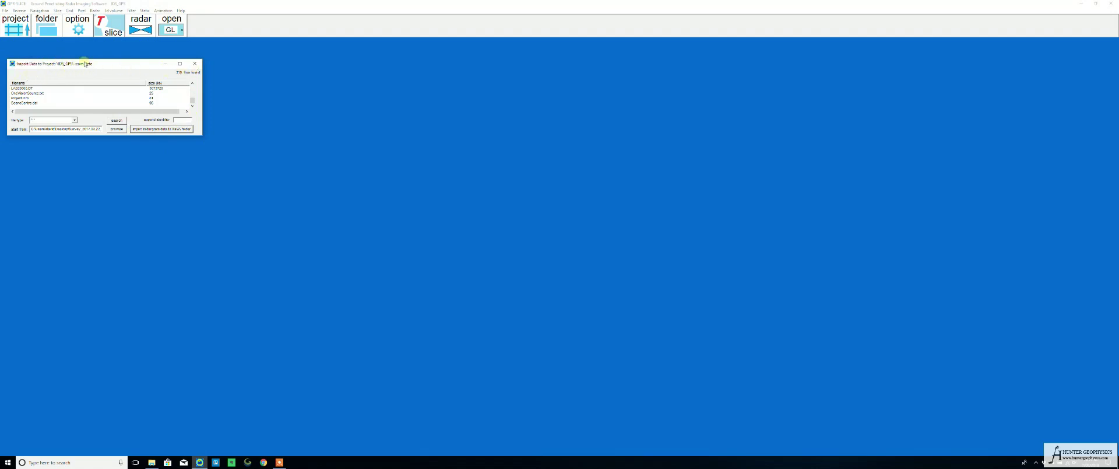
{"action": "left_click", "coordinate": [193, 65]}
{"action": "left_click", "coordinate": [254, 66]}
{"action": "left_click", "coordinate": [195, 63]}
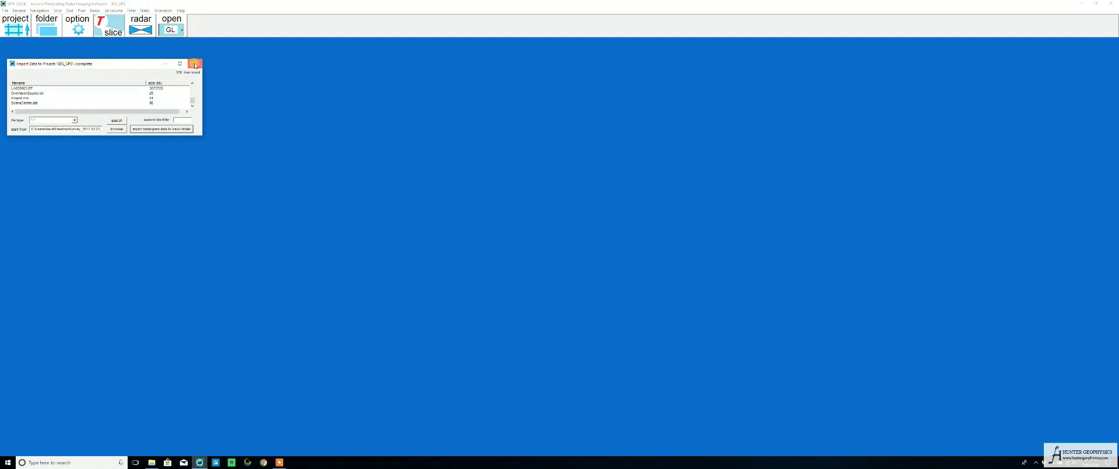
Start creating a new information file for the survey and edit its file name.
{"action": "left_click", "coordinate": [5, 11]}
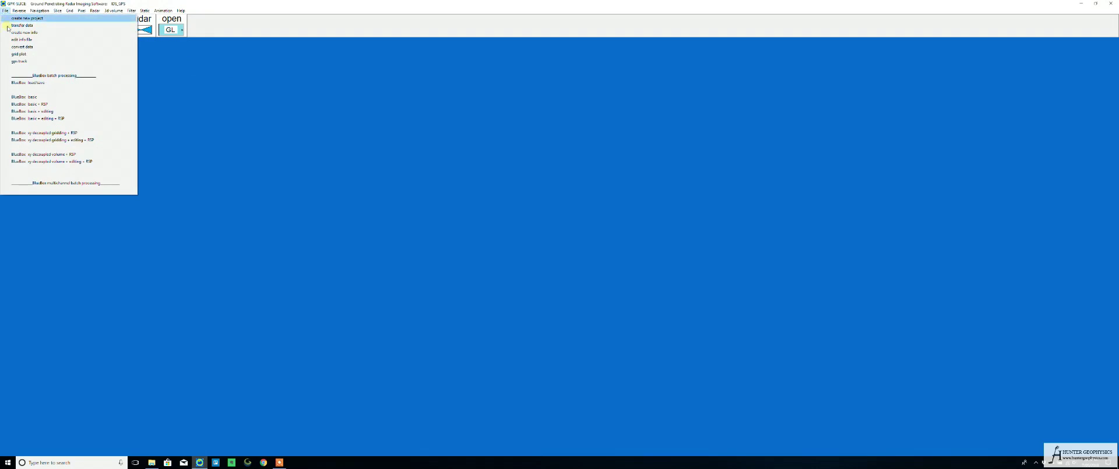
{"action": "left_click", "coordinate": [17, 32]}
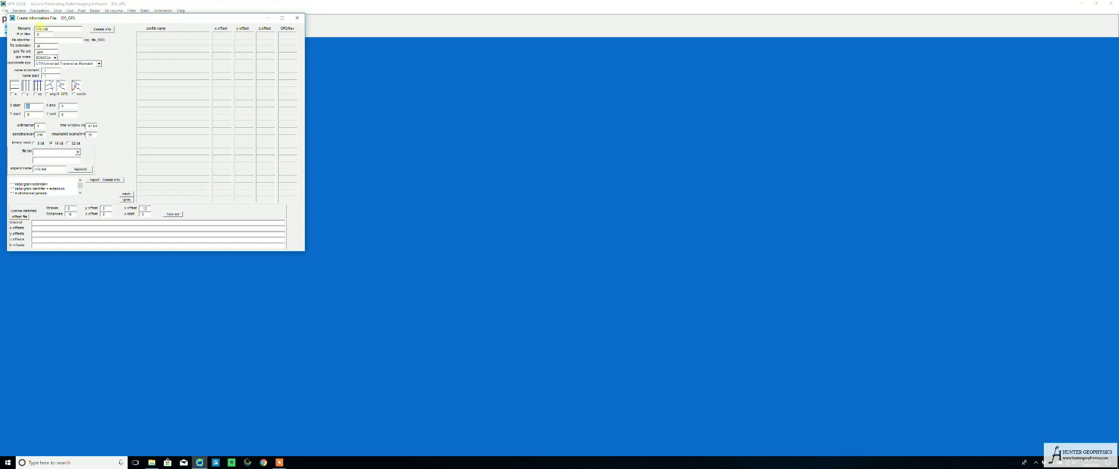
{"action": "left_click", "coordinate": [39, 27]}
Check the radar line numbering in the GRED_HD folder and set the information file's number of files to 63.
{"action": "left_click", "coordinate": [152, 462]}
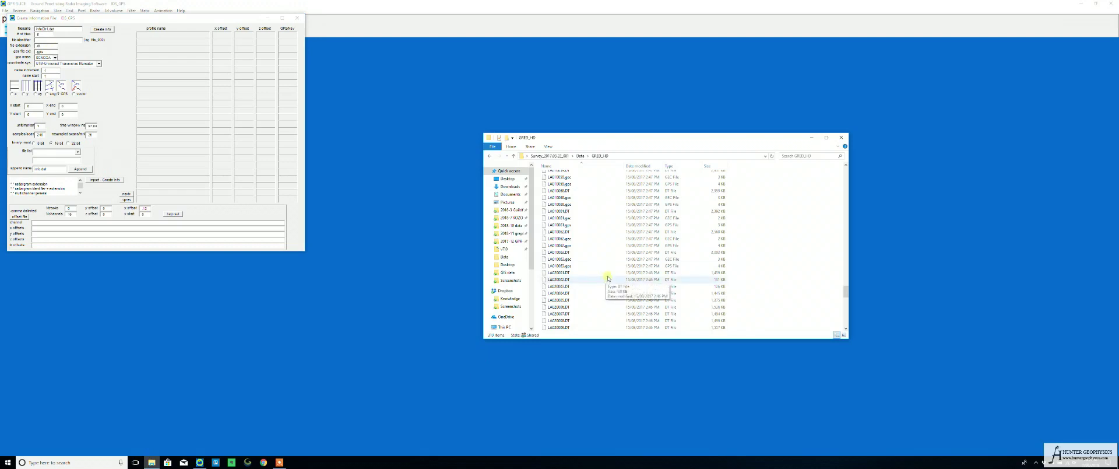
{"action": "scroll", "coordinate": [606, 277], "scroll_direction": "up", "scroll_amount": 1}
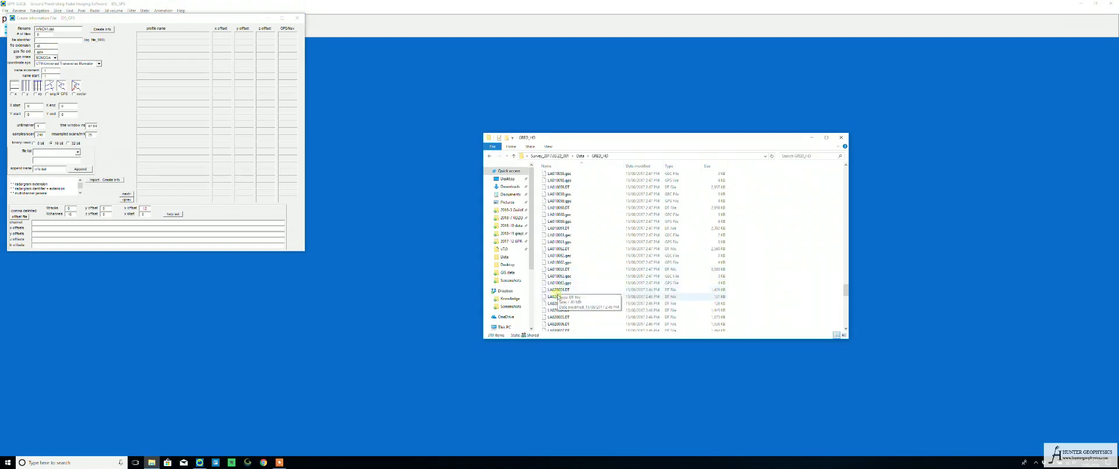
{"action": "left_click", "coordinate": [572, 284]}
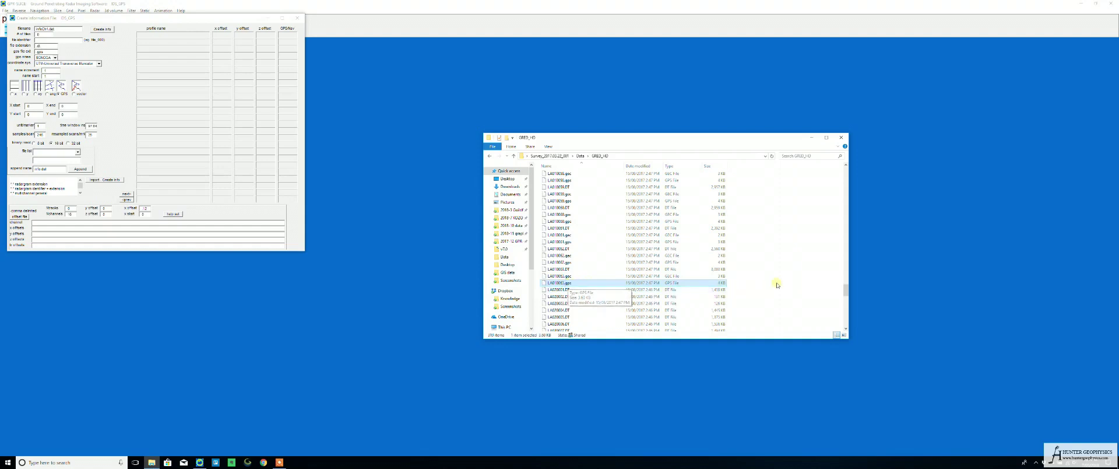
{"action": "left_click_drag", "start_coordinate": [846, 291], "coordinate": [833, 217]}
{"action": "scroll", "coordinate": [833, 216], "scroll_direction": "up", "scroll_amount": 7}
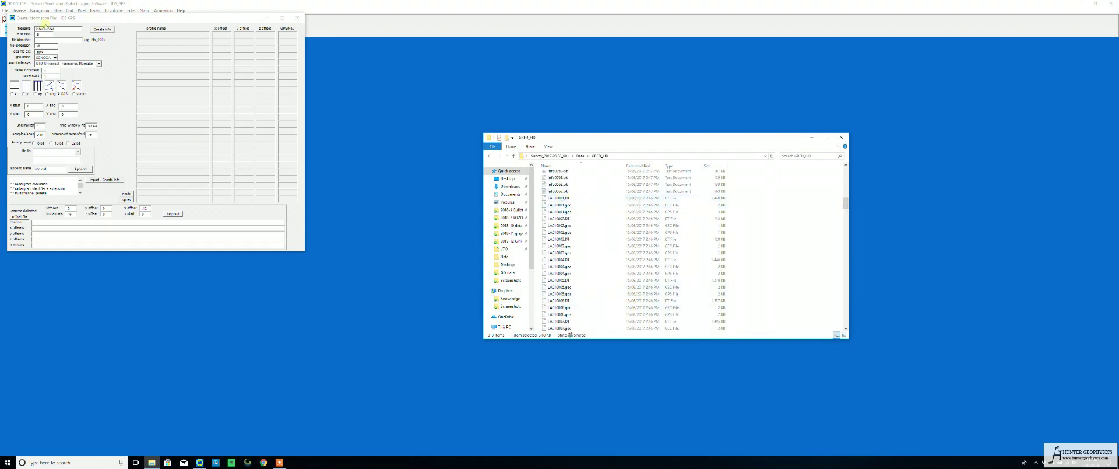
{"action": "left_click", "coordinate": [48, 34]}
{"action": "type", "text": "63"}
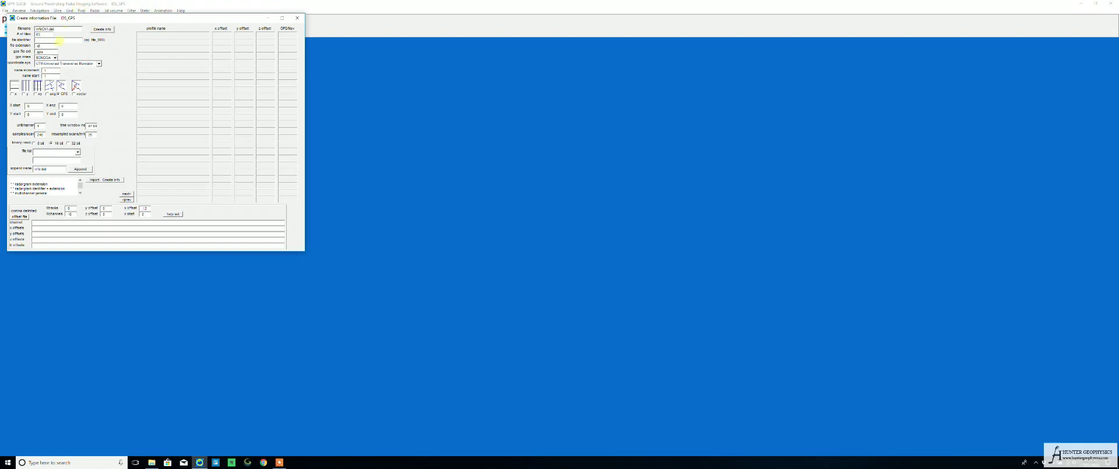
Check how the DT files in GRED_HD are named and enter the matching file identifier for the information file.
{"action": "key", "text": "alt+Tab"}
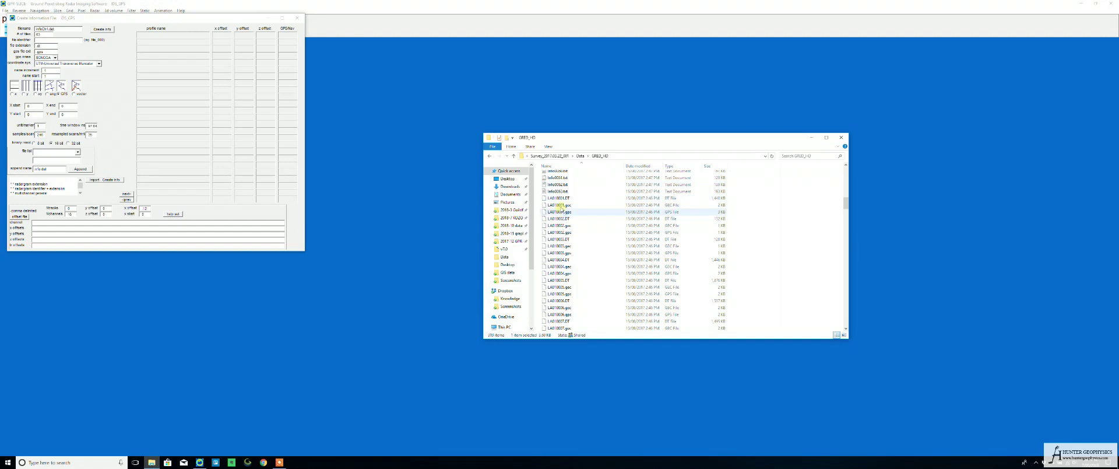
{"action": "scroll", "coordinate": [563, 210], "scroll_direction": "down", "scroll_amount": 4}
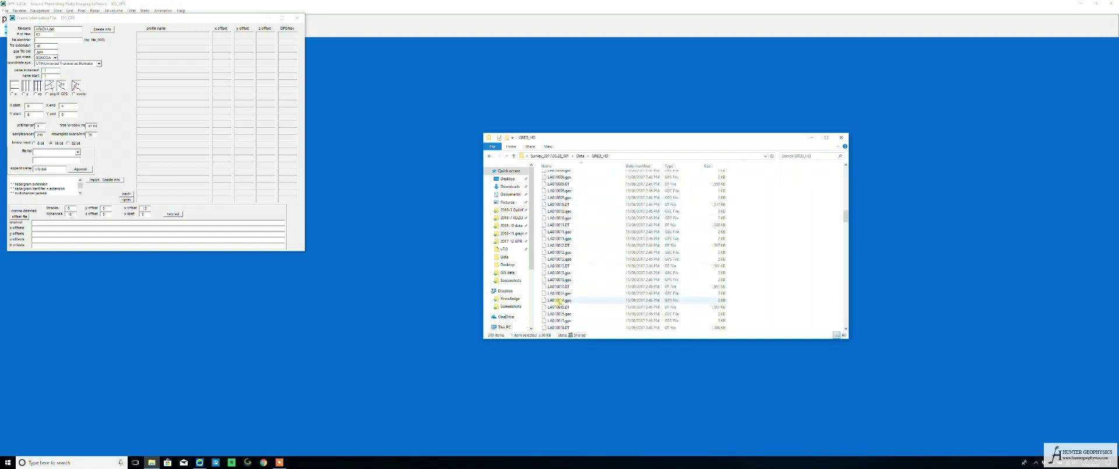
{"action": "scroll", "coordinate": [565, 314], "scroll_direction": "down", "scroll_amount": 8}
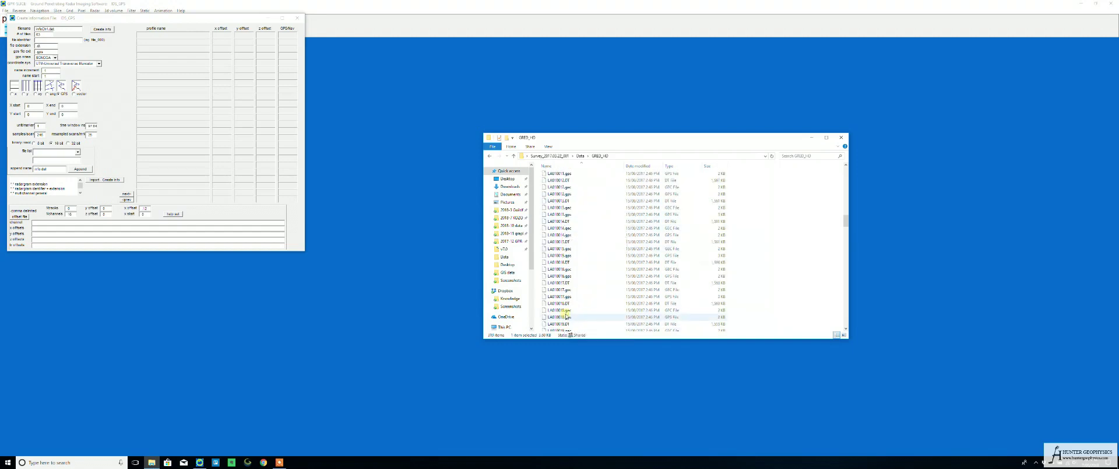
{"action": "left_click", "coordinate": [45, 39]}
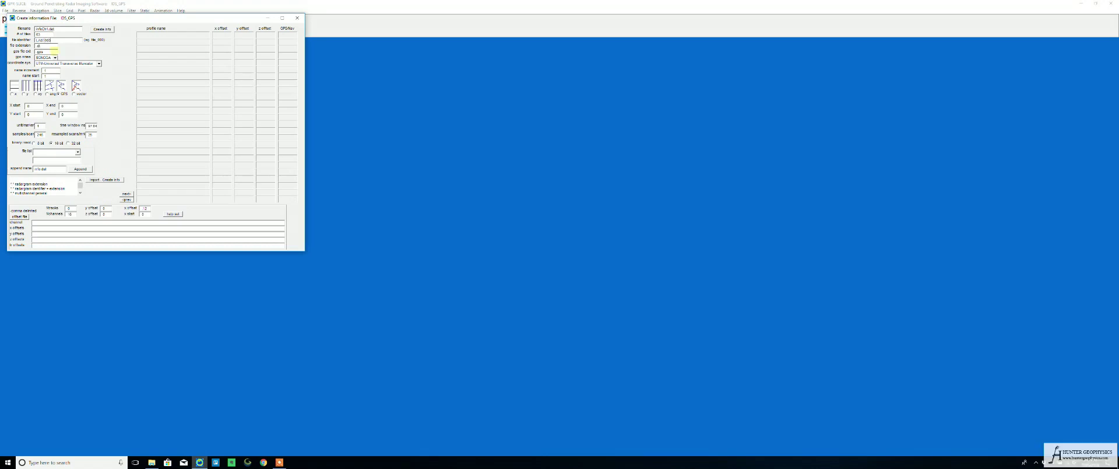
Open one GPS file from GRED_HD in Notepad without making it the default app, examine its NMEA string type, and close it.
{"action": "key", "text": "alt+Tab"}
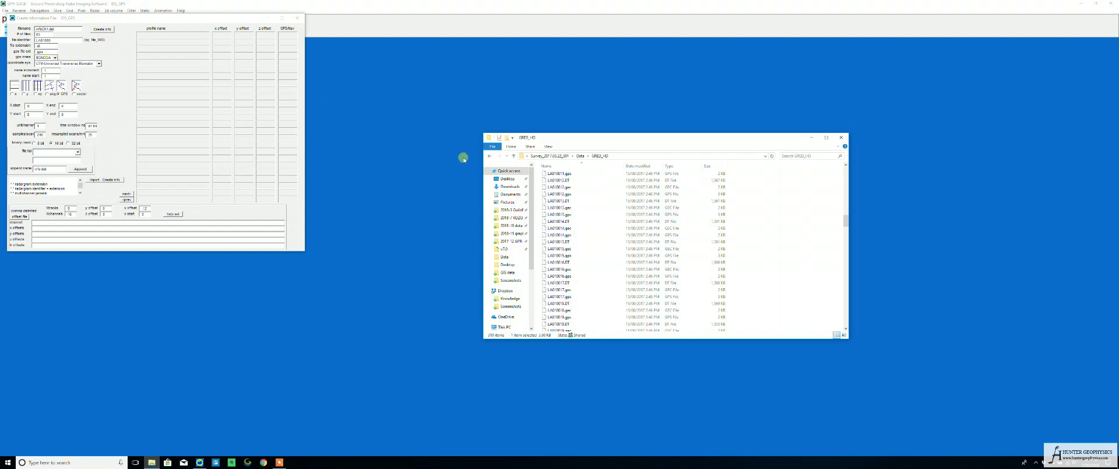
{"action": "right_click", "coordinate": [568, 215]}
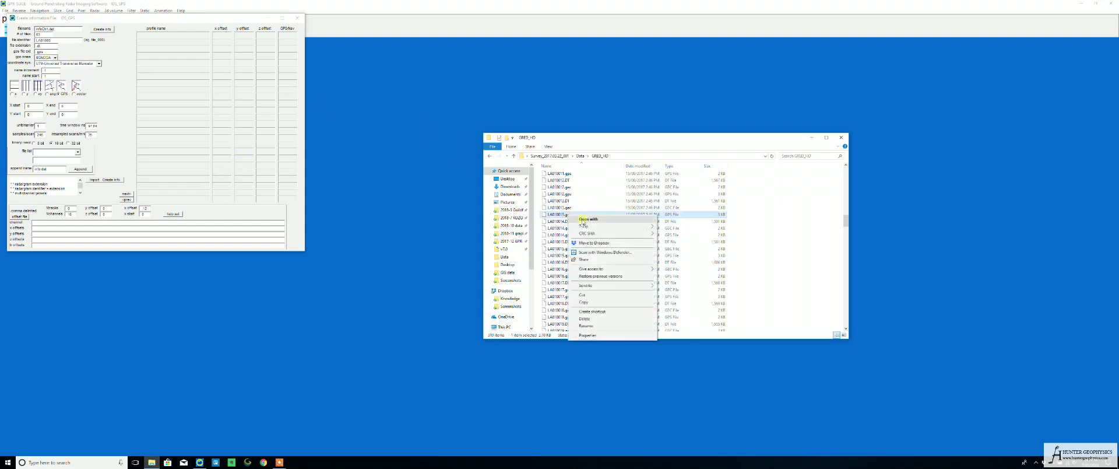
{"action": "left_click", "coordinate": [604, 219]}
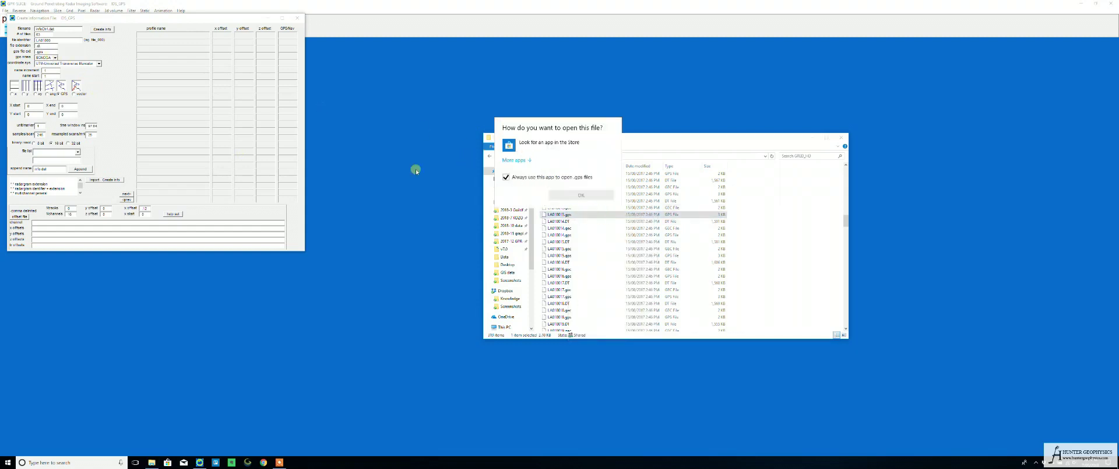
{"action": "left_click", "coordinate": [530, 172]}
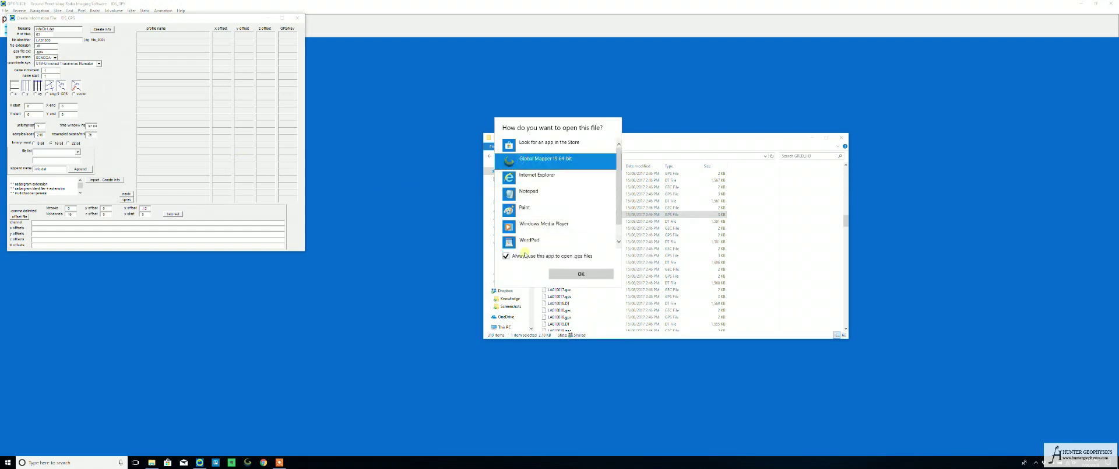
{"action": "left_click", "coordinate": [506, 255]}
{"action": "left_click", "coordinate": [528, 192]}
{"action": "left_click", "coordinate": [577, 272]}
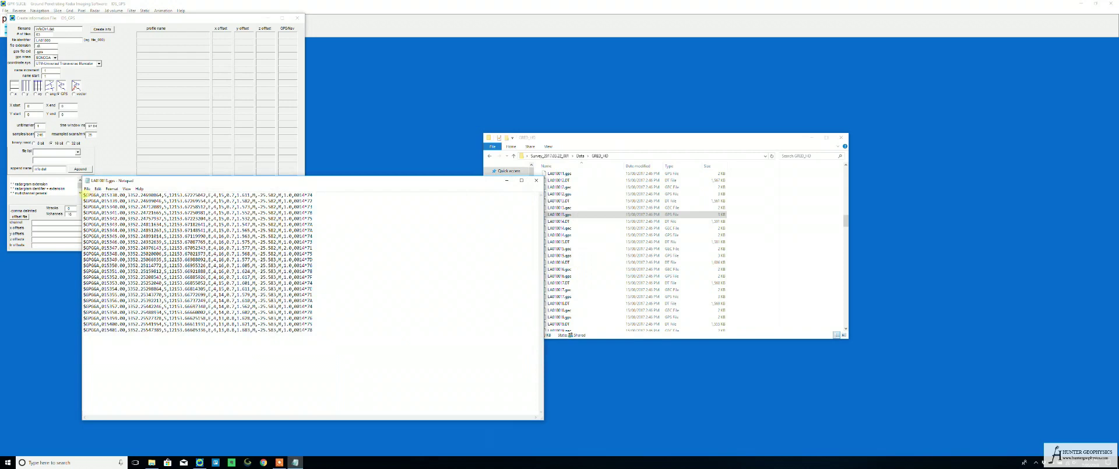
{"action": "left_click_drag", "start_coordinate": [85, 196], "coordinate": [99, 195]}
{"action": "left_click", "coordinate": [536, 180]}
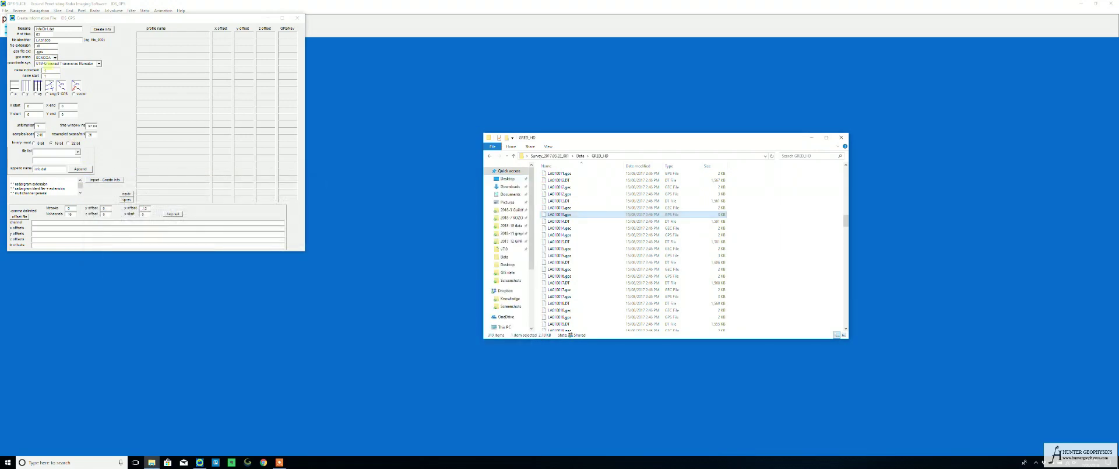
Set the NMEA string type to match the GPS files, choose GPS navigation, and create the first information file.
{"action": "left_click", "coordinate": [54, 57]}
{"action": "left_click", "coordinate": [55, 58]}
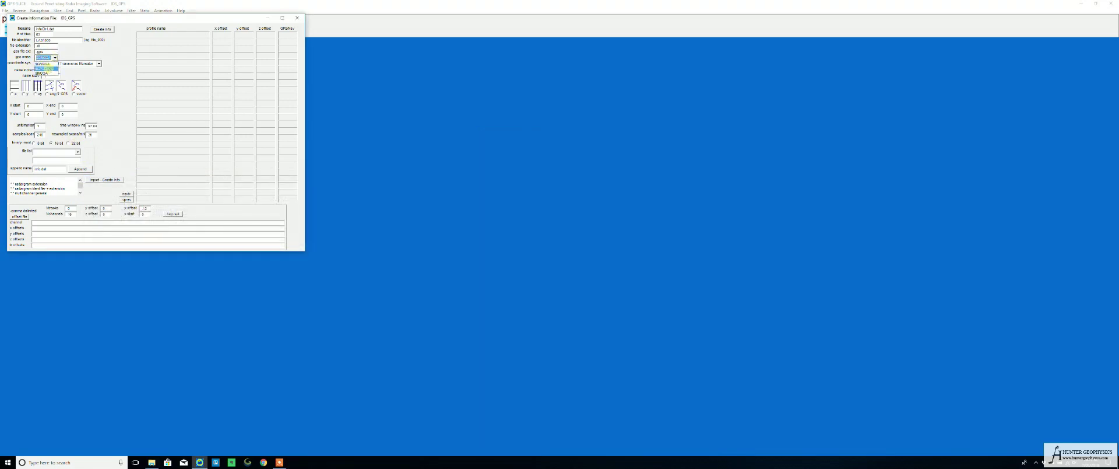
{"action": "left_click", "coordinate": [46, 68]}
{"action": "left_click", "coordinate": [59, 94]}
{"action": "left_click", "coordinate": [102, 28]}
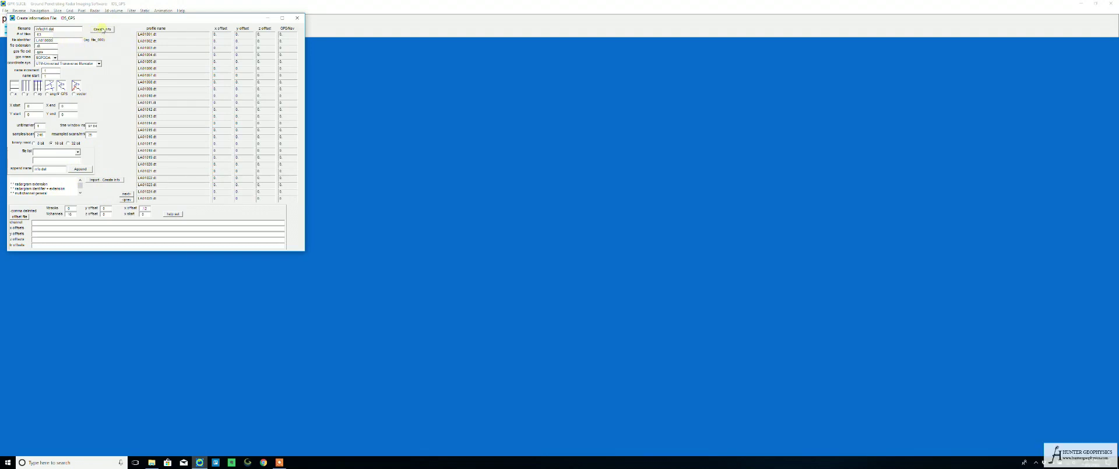
{"action": "left_click", "coordinate": [102, 29]}
Look through the GRED_HD file list to see how the first and second DT file series and their GPS files are named.
{"action": "key", "text": "alt+Tab"}
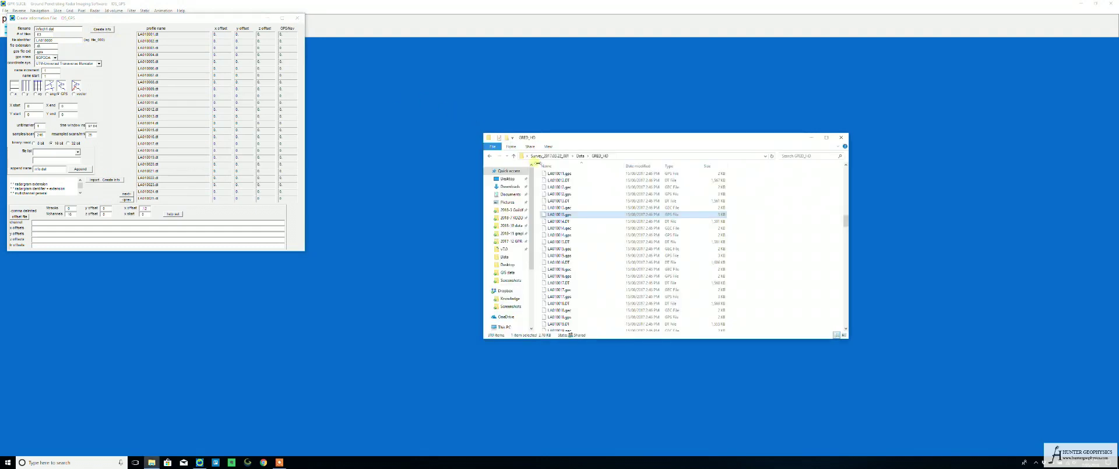
{"action": "scroll", "coordinate": [567, 190], "scroll_direction": "up", "scroll_amount": 10}
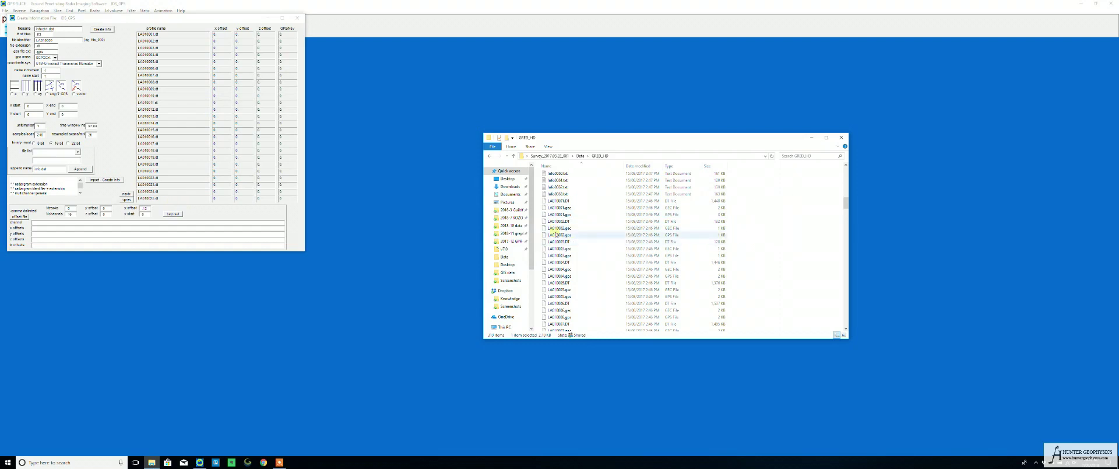
{"action": "scroll", "coordinate": [628, 300], "scroll_direction": "down", "scroll_amount": 9}
{"action": "scroll", "coordinate": [620, 295], "scroll_direction": "down", "scroll_amount": 14}
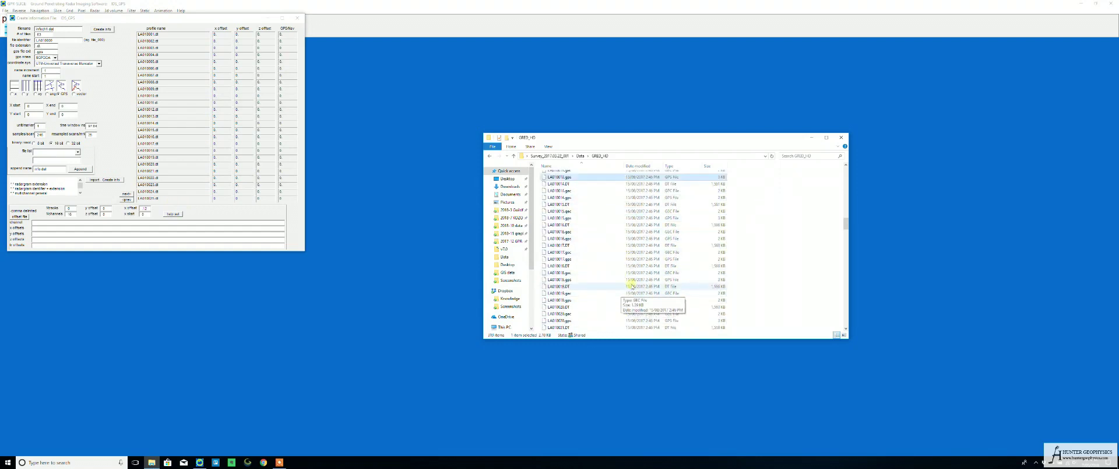
{"action": "scroll", "coordinate": [563, 278], "scroll_direction": "down", "scroll_amount": 20}
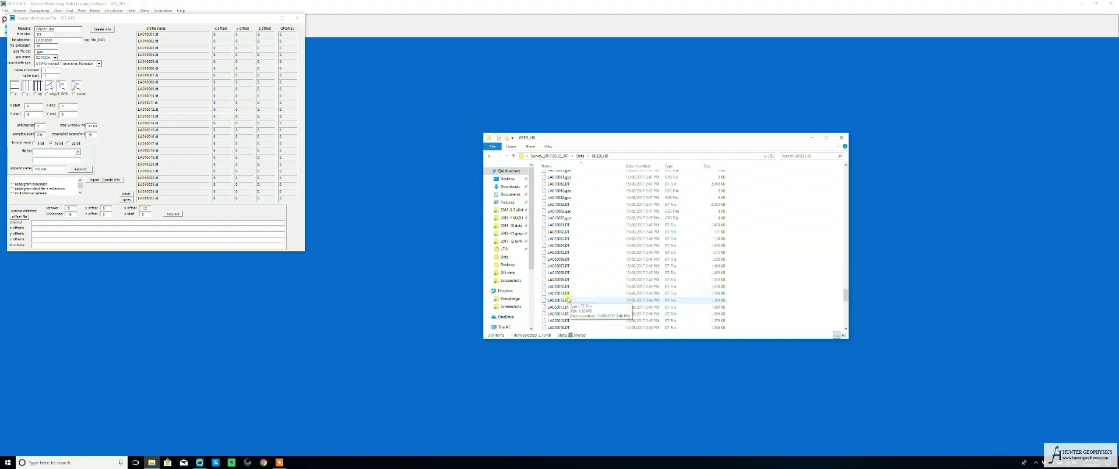
{"action": "scroll", "coordinate": [564, 263], "scroll_direction": "down", "scroll_amount": 5}
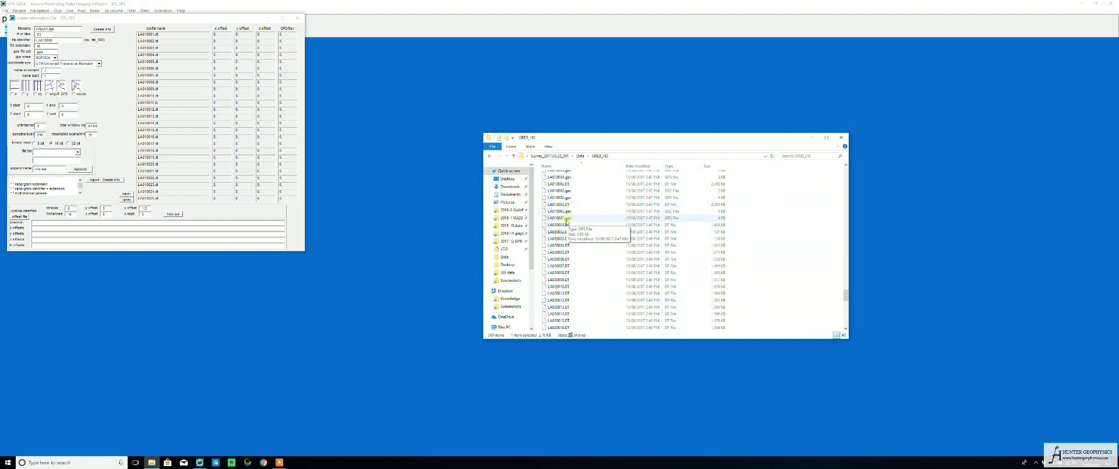
{"action": "left_click", "coordinate": [125, 157]}
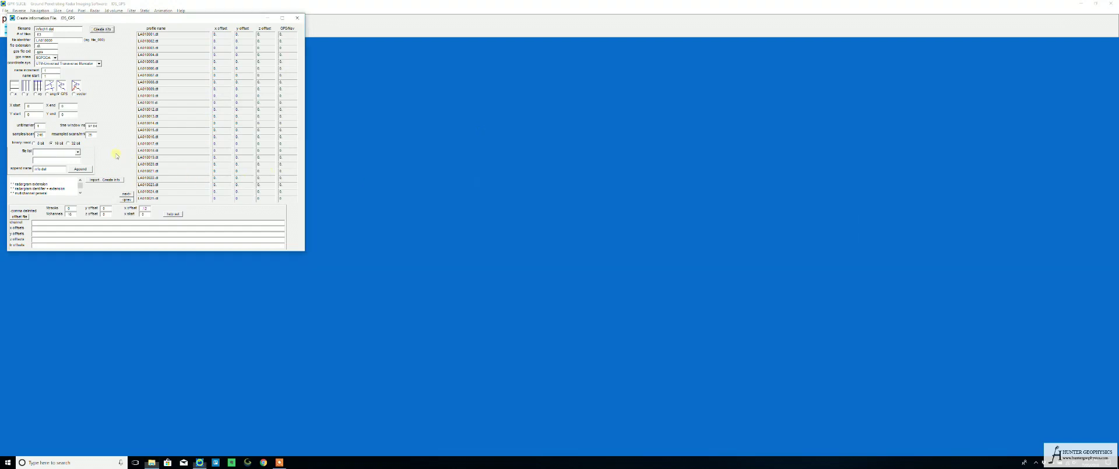
Review the remaining profile names in the first information file and close it.
{"action": "left_click", "coordinate": [127, 194]}
{"action": "left_click", "coordinate": [127, 194]}
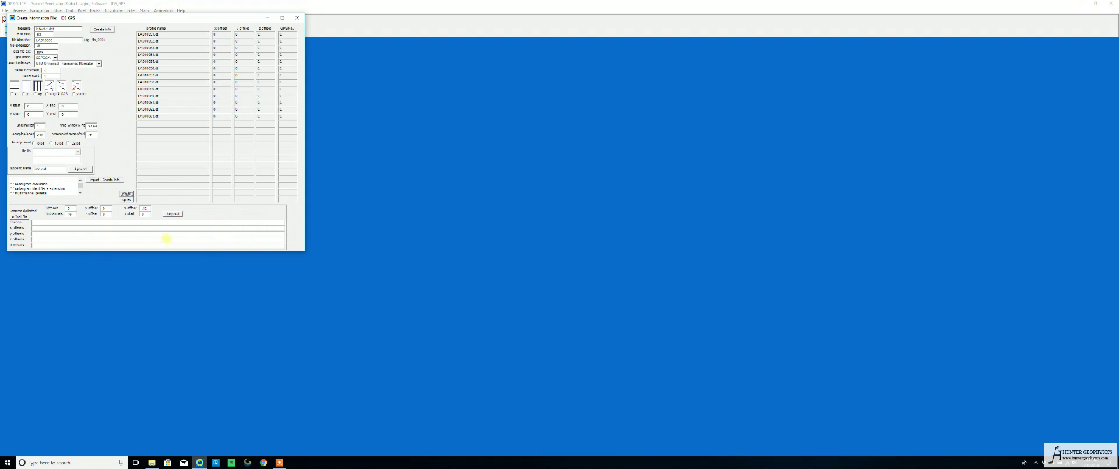
{"action": "left_click", "coordinate": [298, 17]}
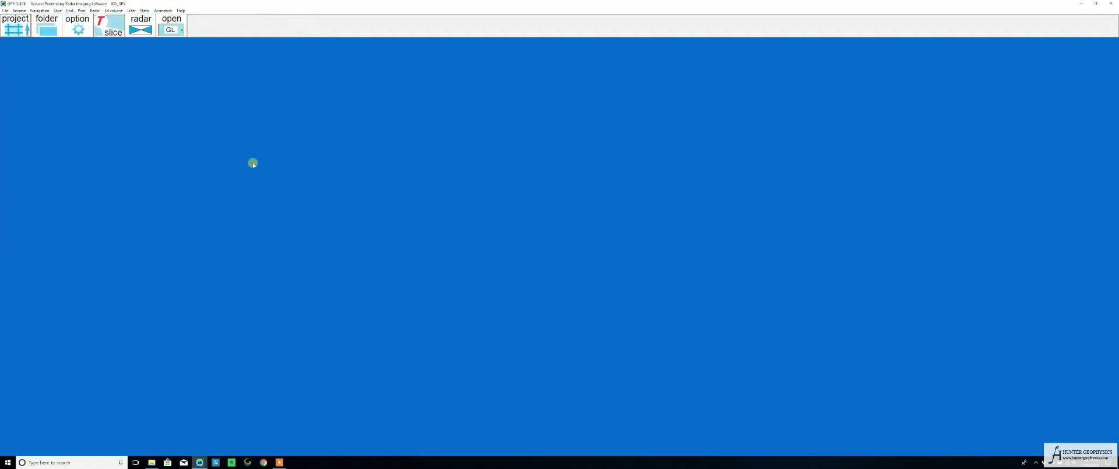
{"action": "left_click", "coordinate": [6, 10]}
{"action": "left_click", "coordinate": [16, 39]}
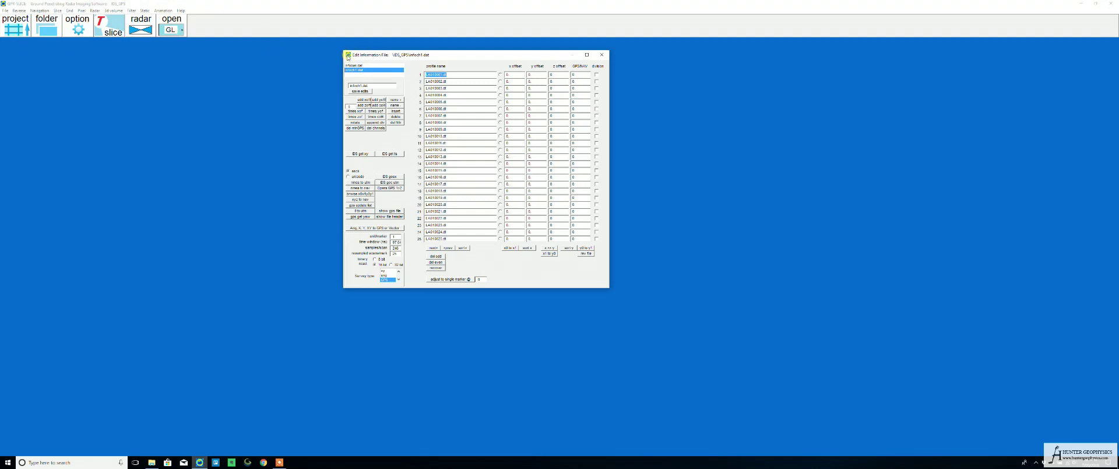
{"action": "double_click", "coordinate": [346, 55]}
Start creating a second information file and change the number in its file name to 2.
{"action": "left_click", "coordinate": [8, 21]}
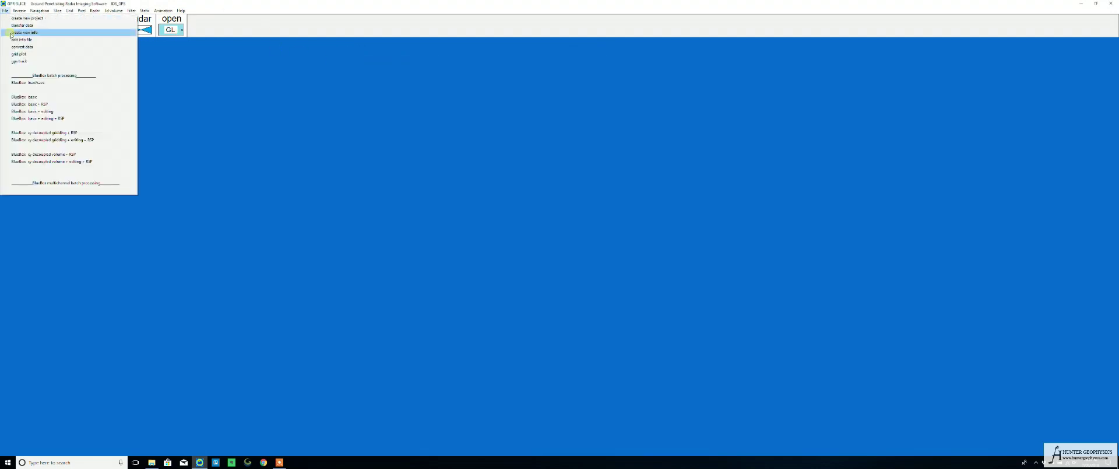
{"action": "left_click", "coordinate": [10, 34]}
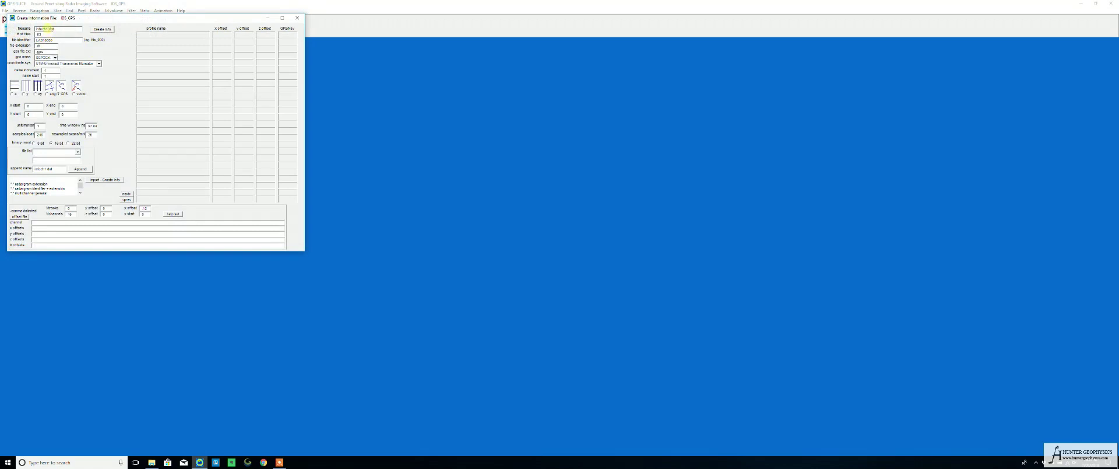
{"action": "type", "text": "2"}
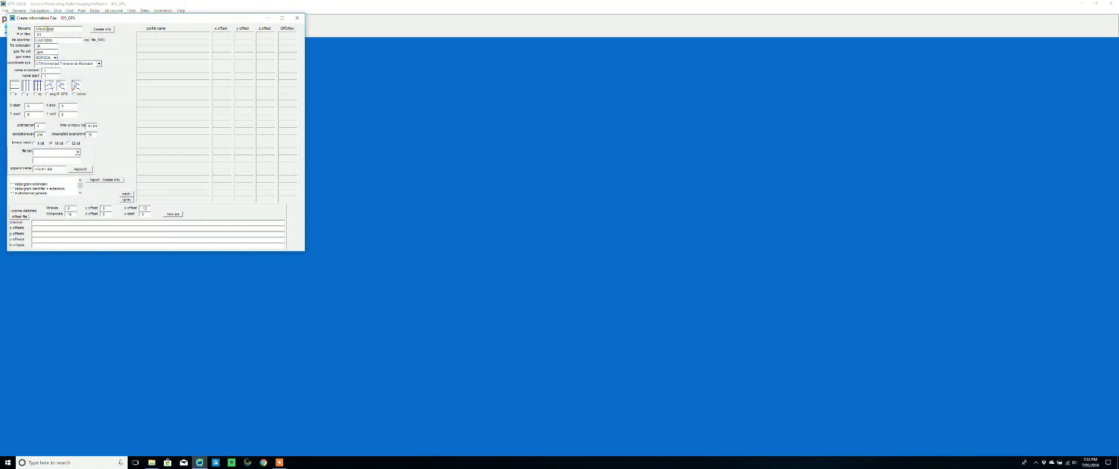
Check the end of the second DT file series in GRED_HD and change the file identifier to match that series.
{"action": "key", "text": "alt+Tab"}
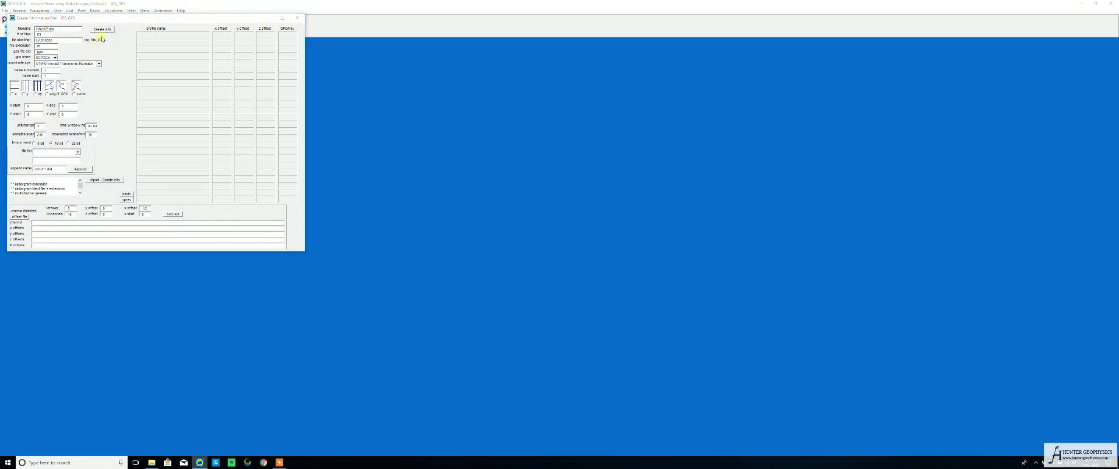
{"action": "left_click", "coordinate": [595, 286]}
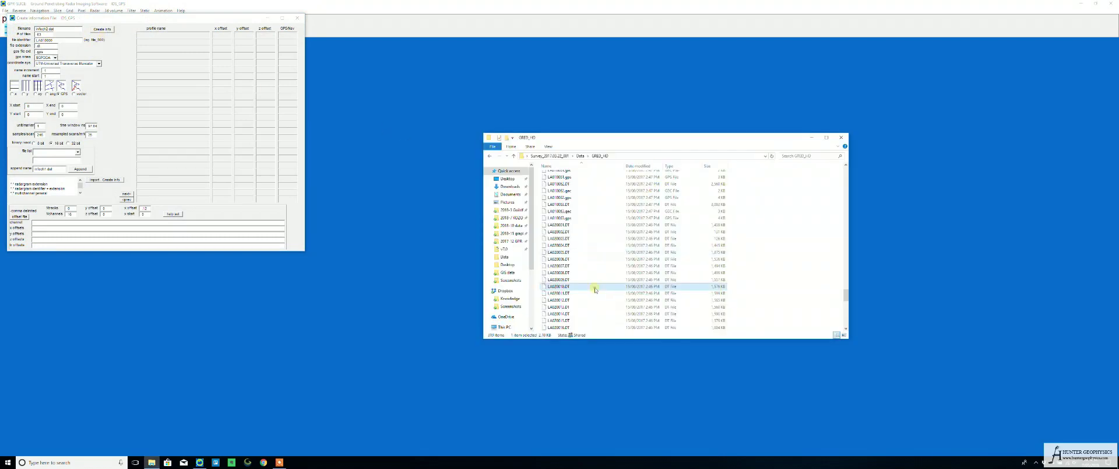
{"action": "key", "text": "End"}
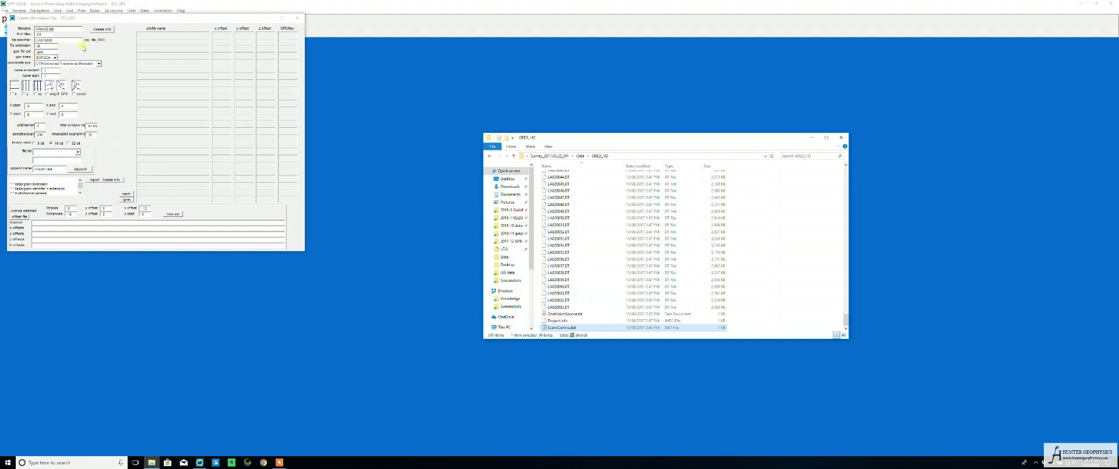
{"action": "left_click", "coordinate": [47, 46]}
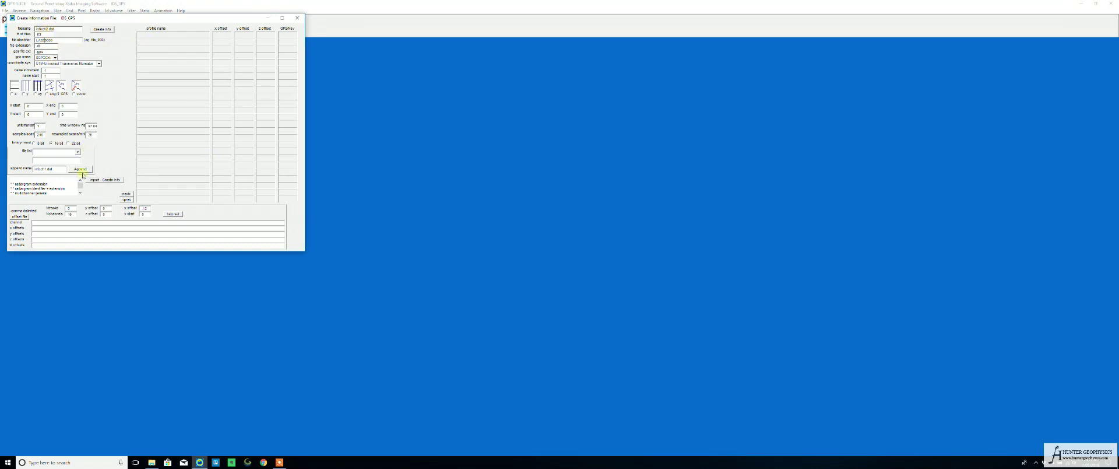
Create the second information file, review its profile names through the last line, and close it.
{"action": "left_click", "coordinate": [103, 29]}
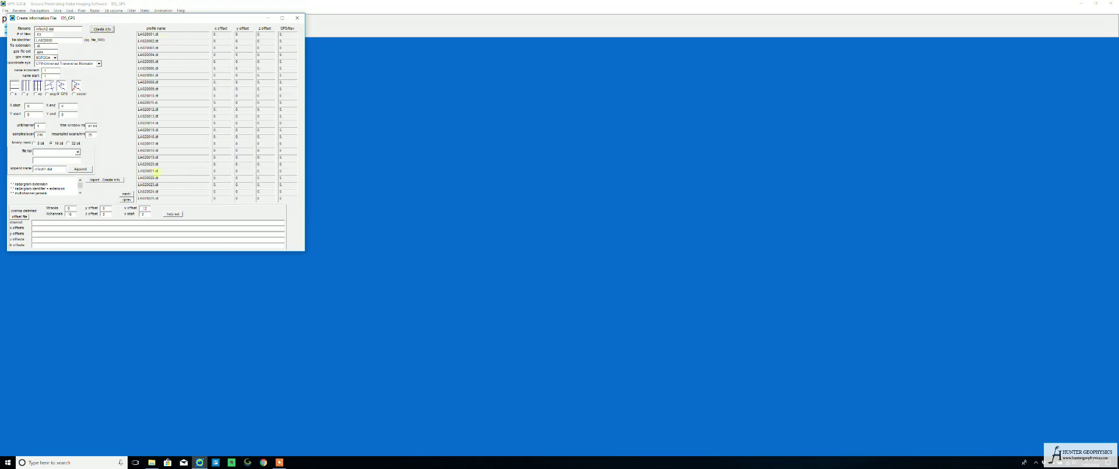
{"action": "left_click", "coordinate": [126, 194]}
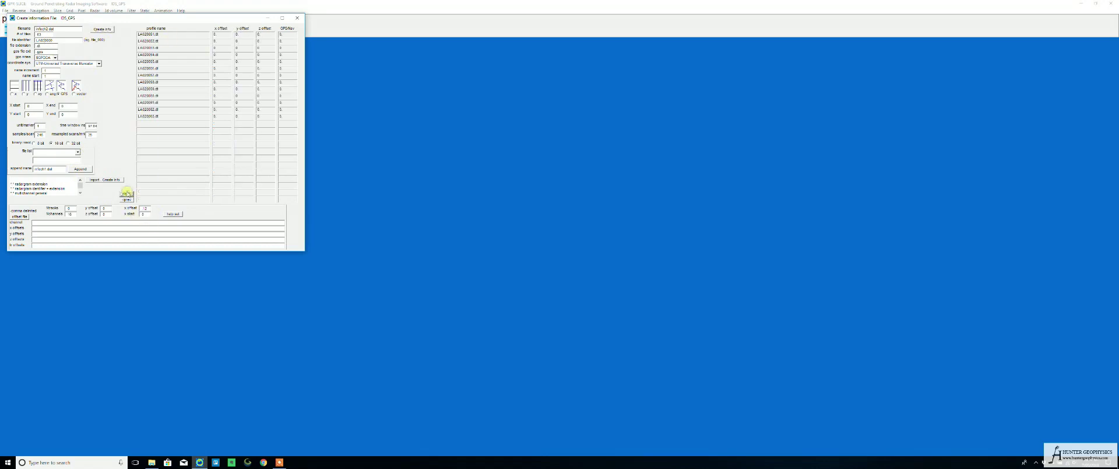
{"action": "left_click", "coordinate": [297, 18]}
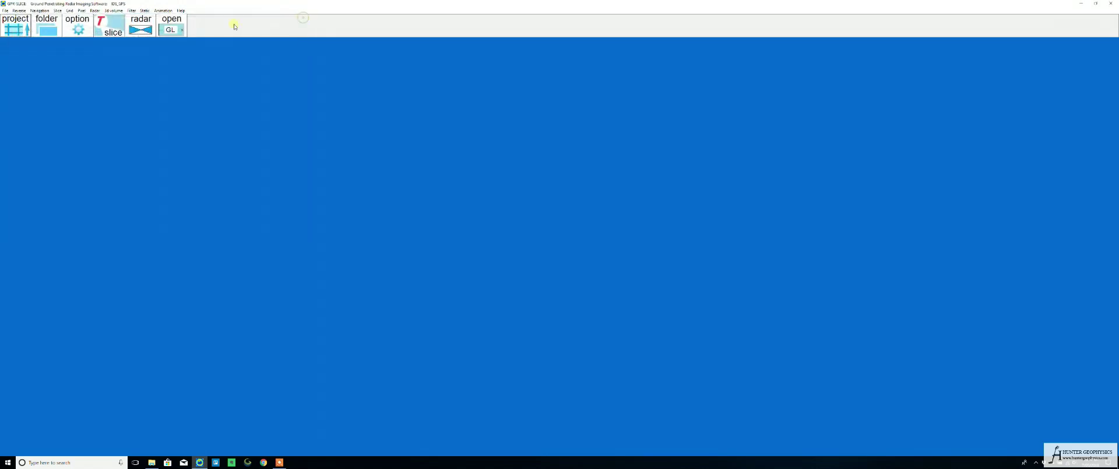
Open the first information file for editing, update its time window and samples per scan from the IDS header, and save the edits.
{"action": "left_click", "coordinate": [6, 11]}
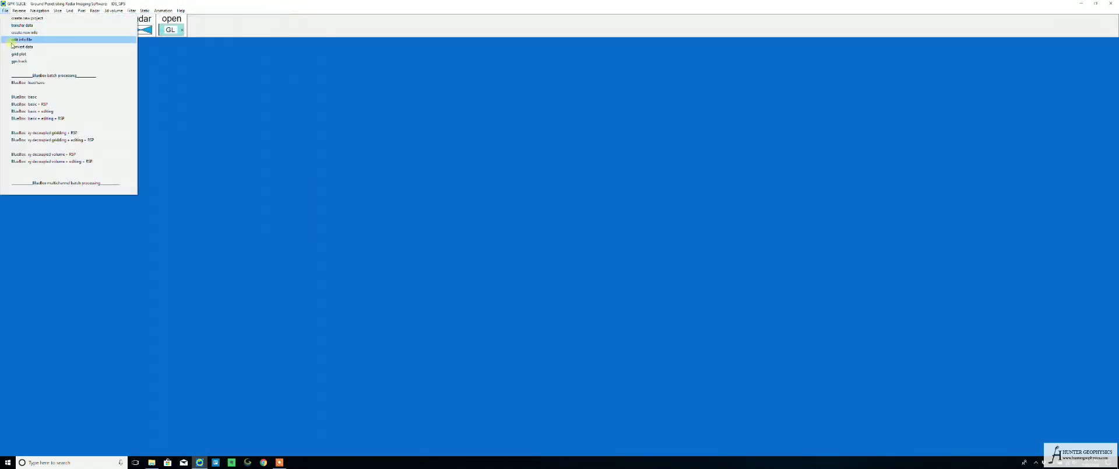
{"action": "left_click", "coordinate": [11, 40]}
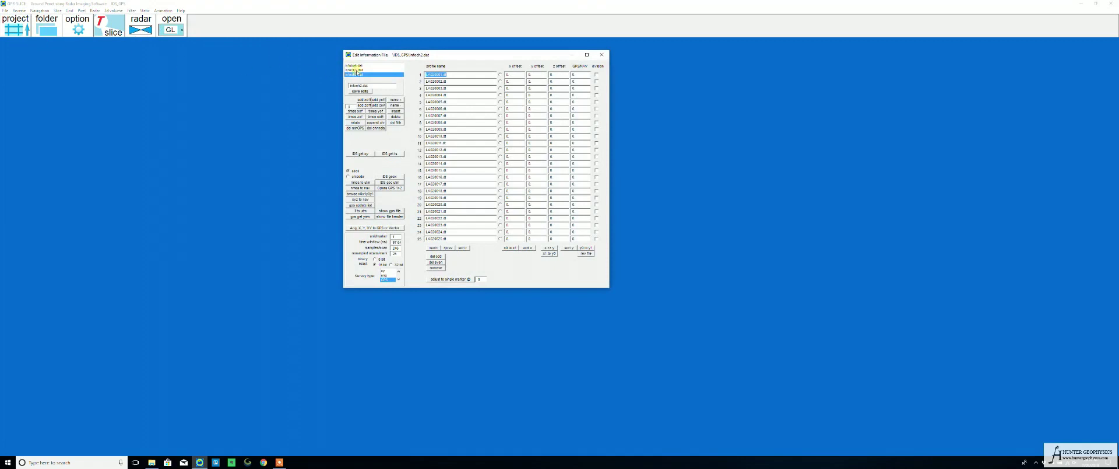
{"action": "left_click", "coordinate": [348, 70]}
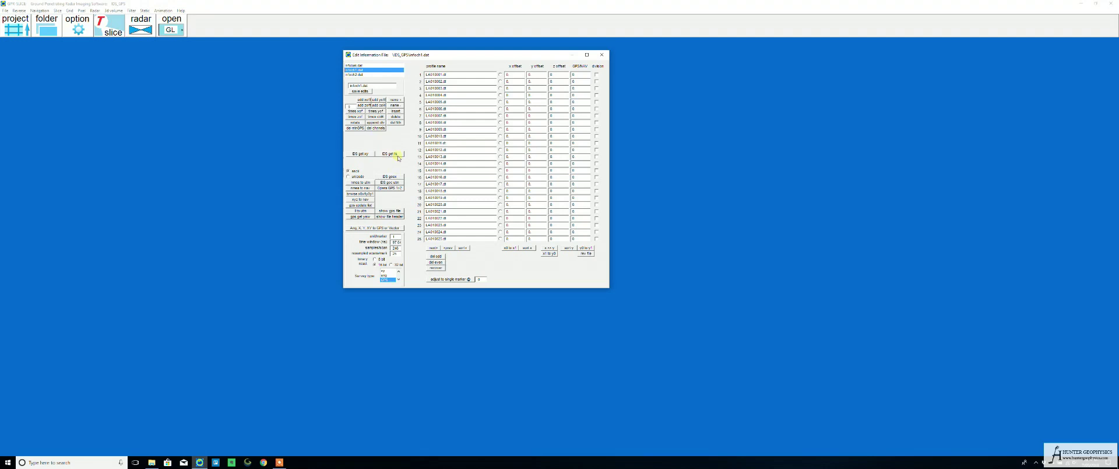
{"action": "left_click", "coordinate": [396, 155]}
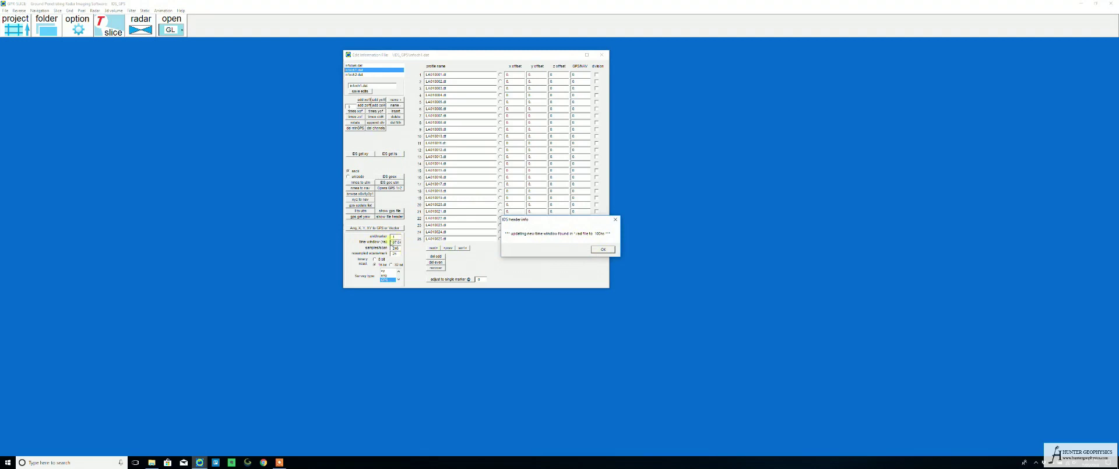
{"action": "left_click", "coordinate": [604, 250]}
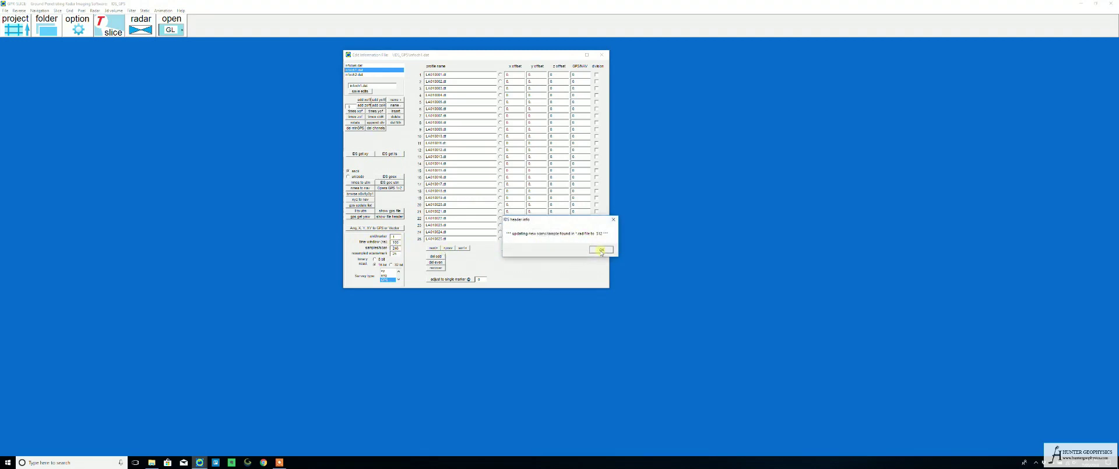
{"action": "left_click", "coordinate": [601, 250]}
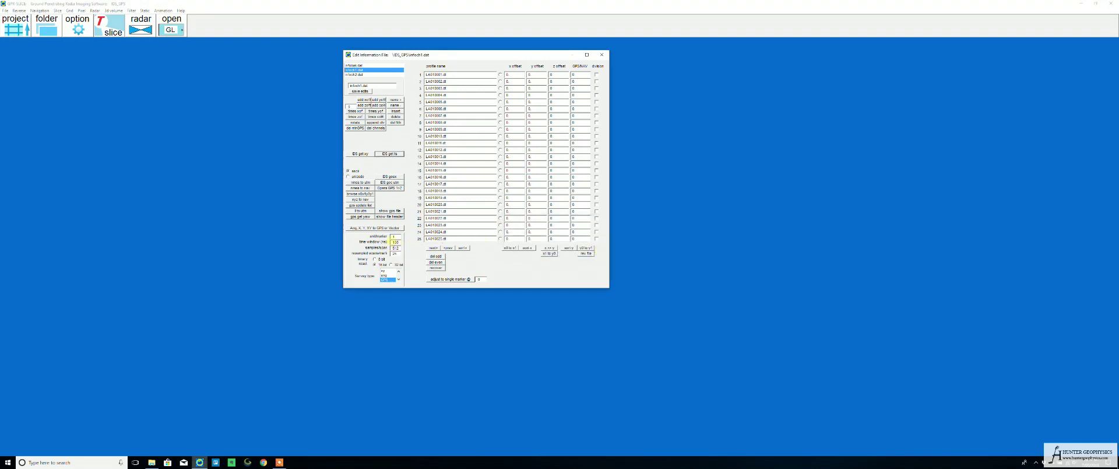
{"action": "left_click", "coordinate": [359, 91]}
Convert the first information file's NMEA GPS data to UTM navigation files and save the edits.
{"action": "left_click", "coordinate": [358, 182]}
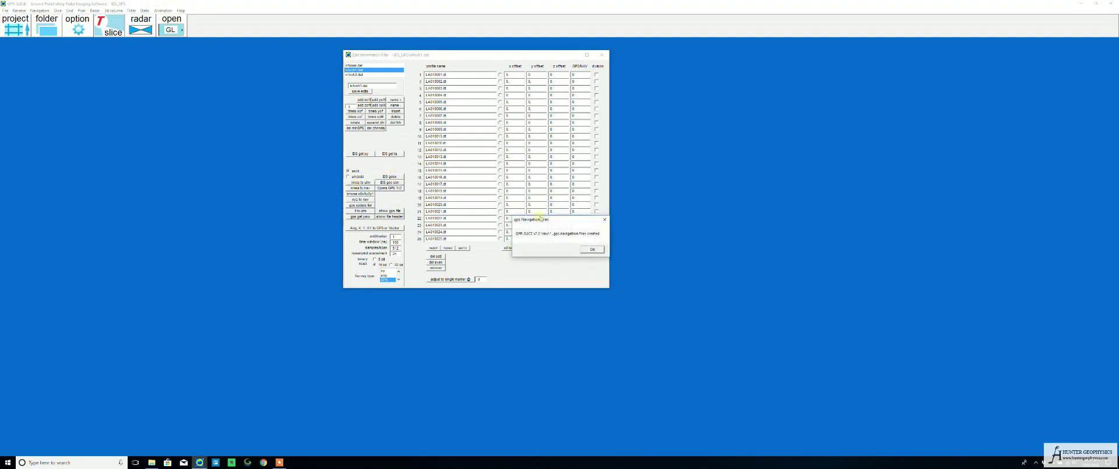
{"action": "left_click", "coordinate": [592, 248]}
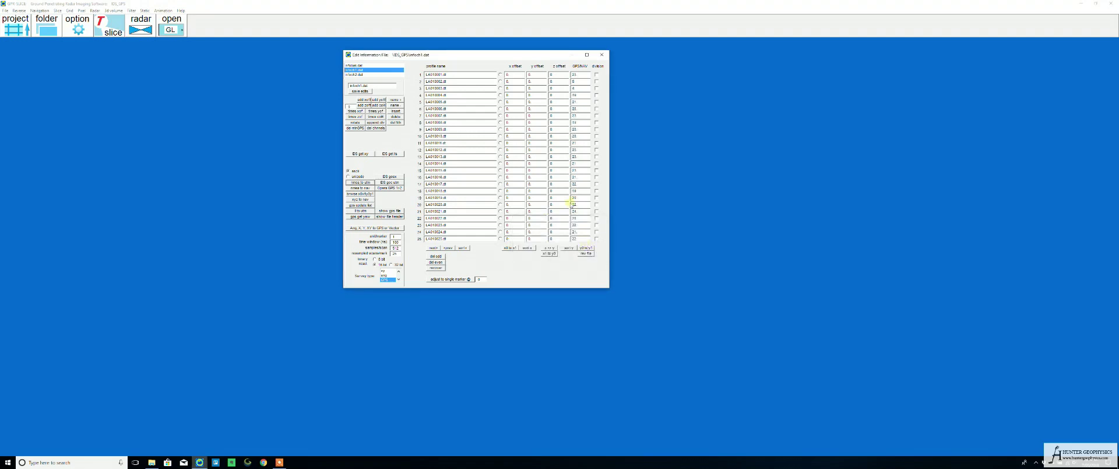
{"action": "left_click", "coordinate": [366, 91]}
Select the second information file and update its time window and samples per scan from the IDS header.
{"action": "left_click", "coordinate": [360, 75]}
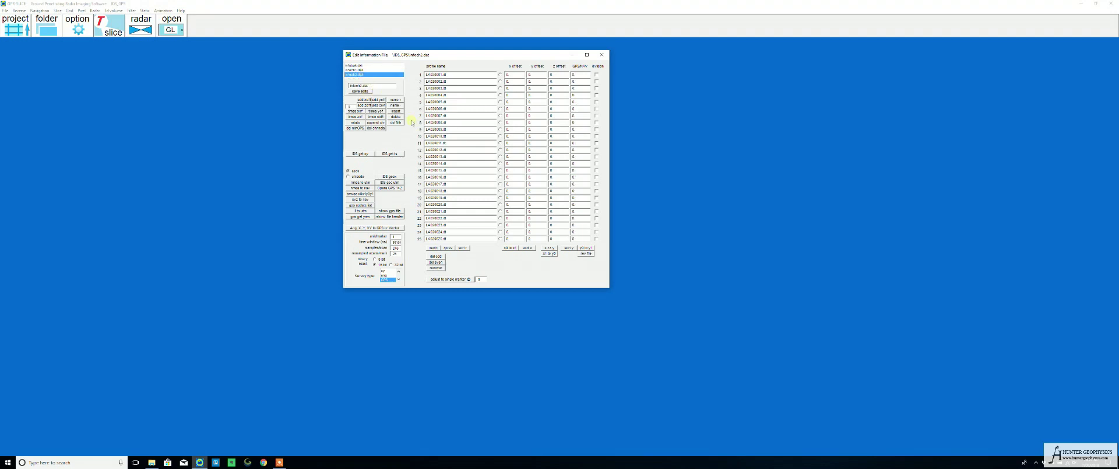
{"action": "left_click", "coordinate": [385, 154]}
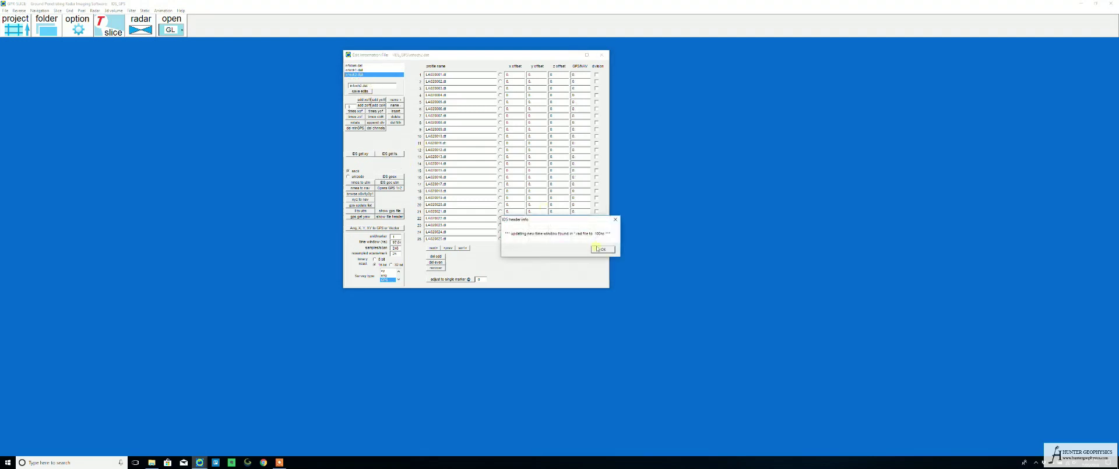
{"action": "left_click", "coordinate": [600, 249]}
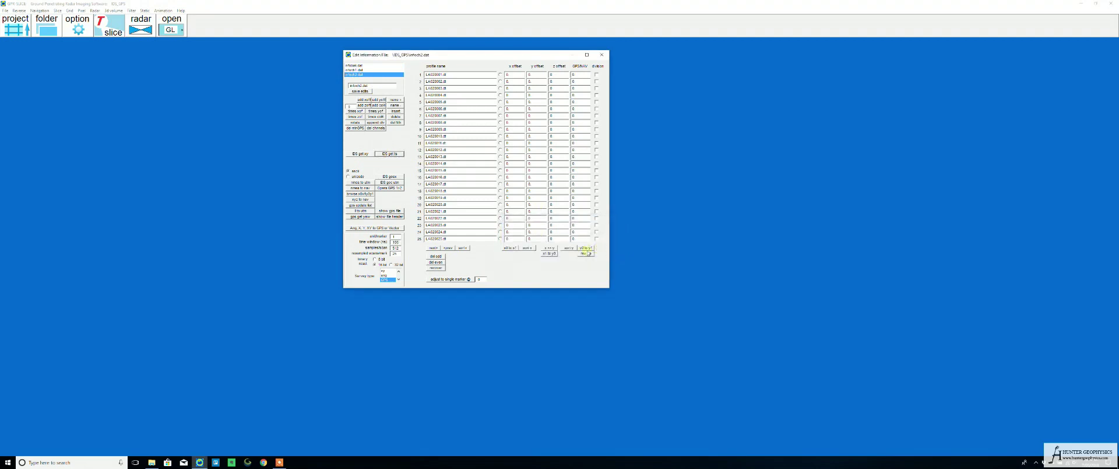
Try to convert the second information file's NMEA GPS data to UTM navigation files.
{"action": "left_click", "coordinate": [364, 183]}
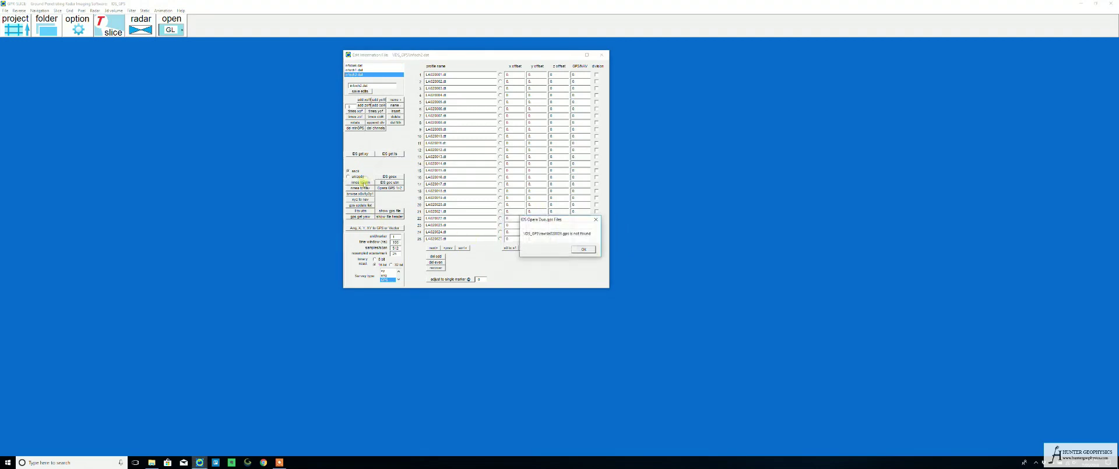
{"action": "left_click", "coordinate": [583, 250]}
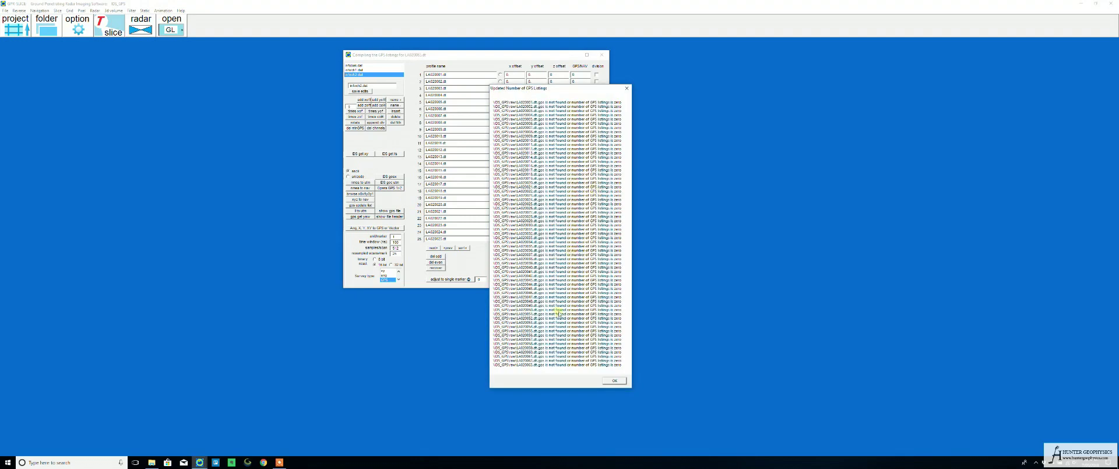
{"action": "left_click", "coordinate": [614, 380]}
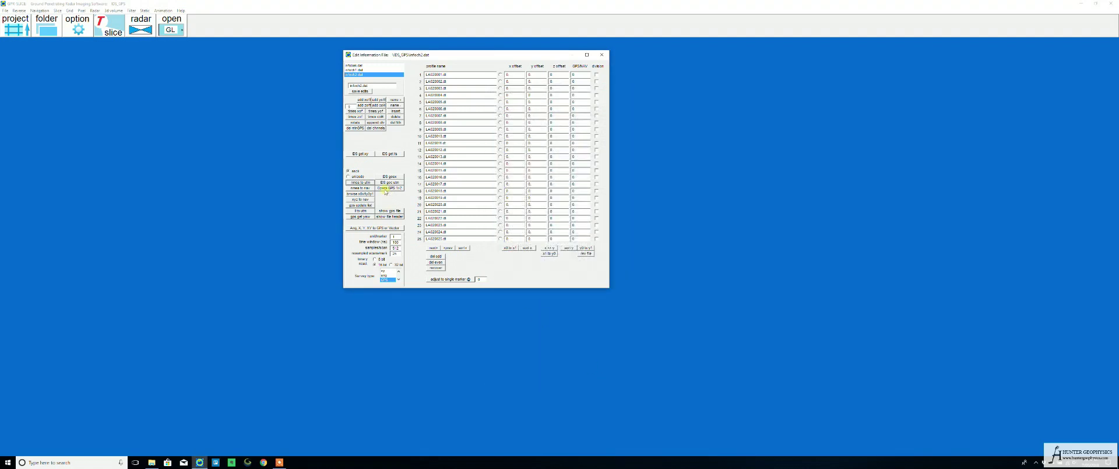
Copy the channel 1 GPS navigation to channel 2 for the second information file and save the edits.
{"action": "left_click", "coordinate": [388, 188]}
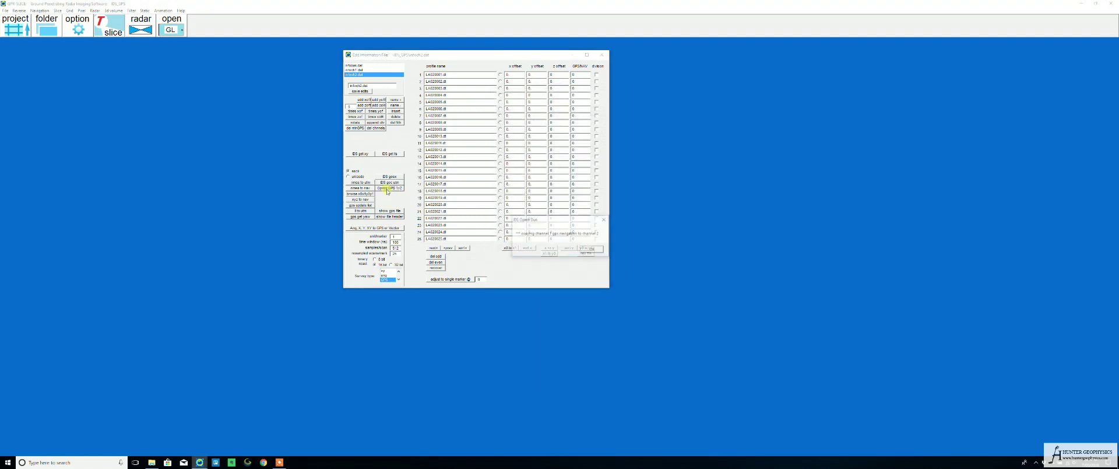
{"action": "left_click", "coordinate": [590, 249]}
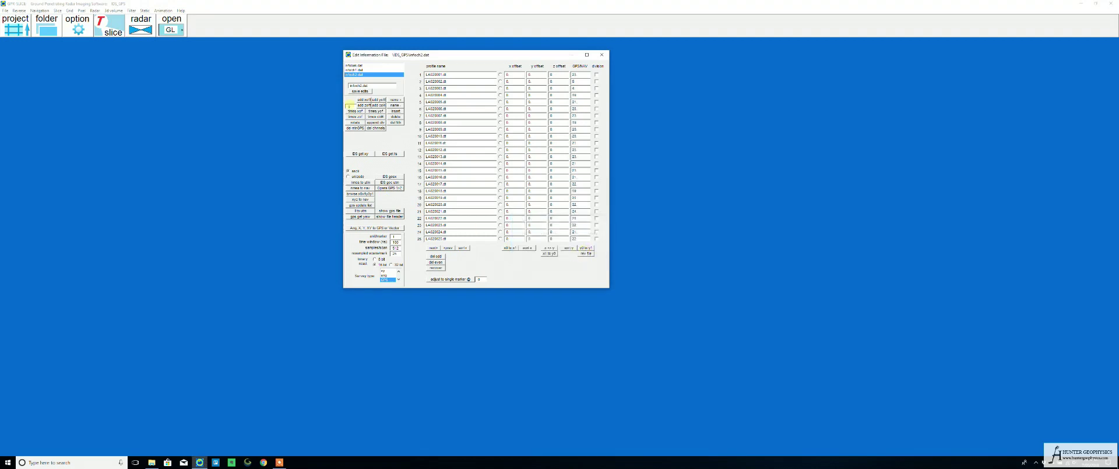
{"action": "left_click", "coordinate": [352, 92]}
{"action": "left_click", "coordinate": [359, 92]}
Compare the profile names and GPS entries of both information files and leave the first information file active.
{"action": "left_click", "coordinate": [6, 11]}
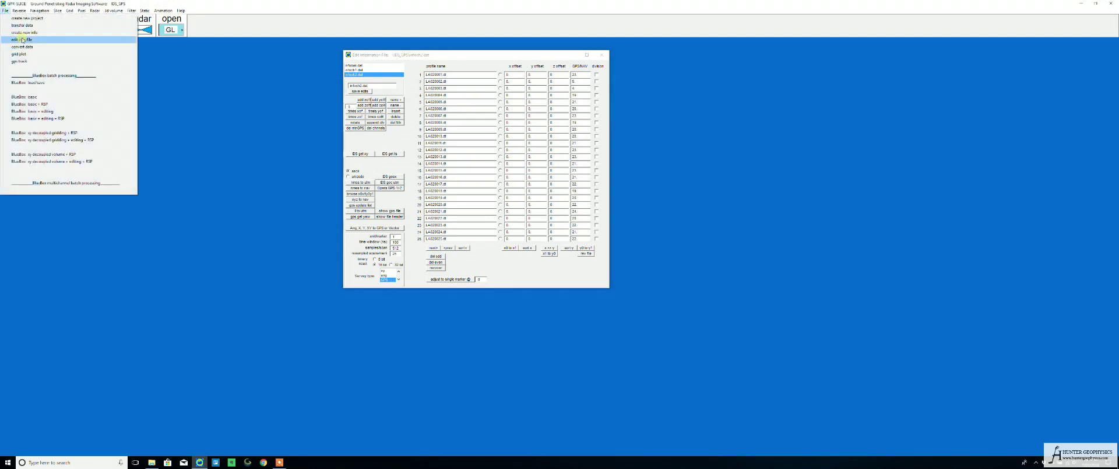
{"action": "left_click", "coordinate": [267, 72]}
{"action": "left_click", "coordinate": [356, 70]}
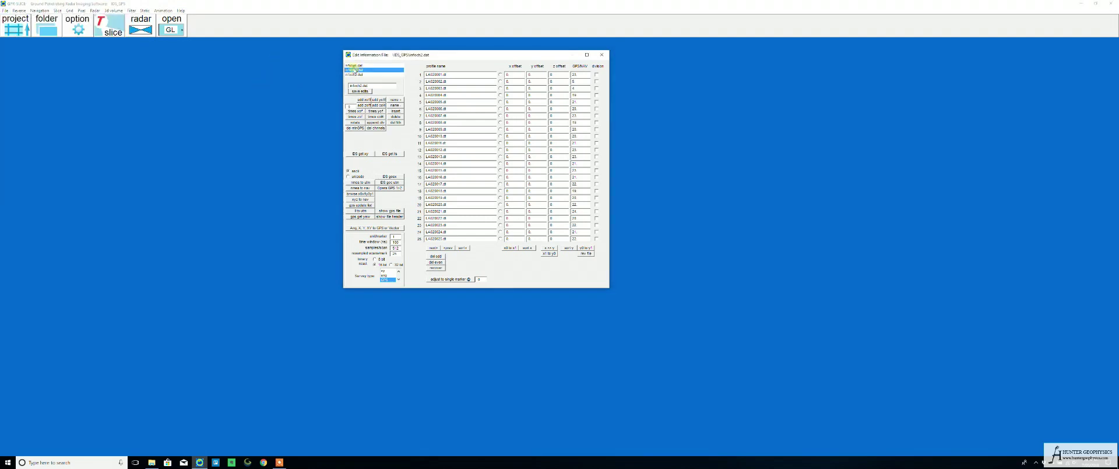
{"action": "left_click", "coordinate": [357, 75]}
{"action": "left_click", "coordinate": [357, 70]}
{"action": "left_click", "coordinate": [358, 75]}
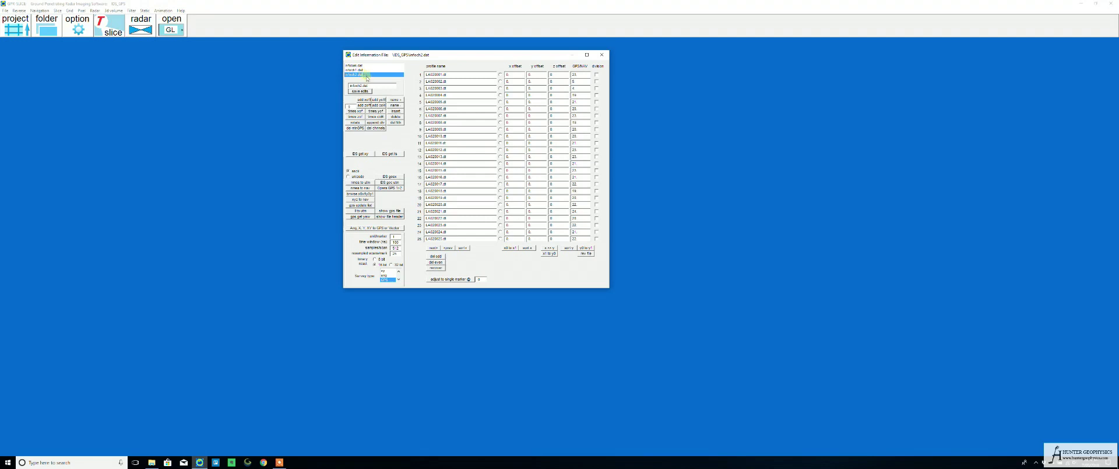
{"action": "left_click", "coordinate": [603, 57]}
{"action": "left_click", "coordinate": [369, 70]}
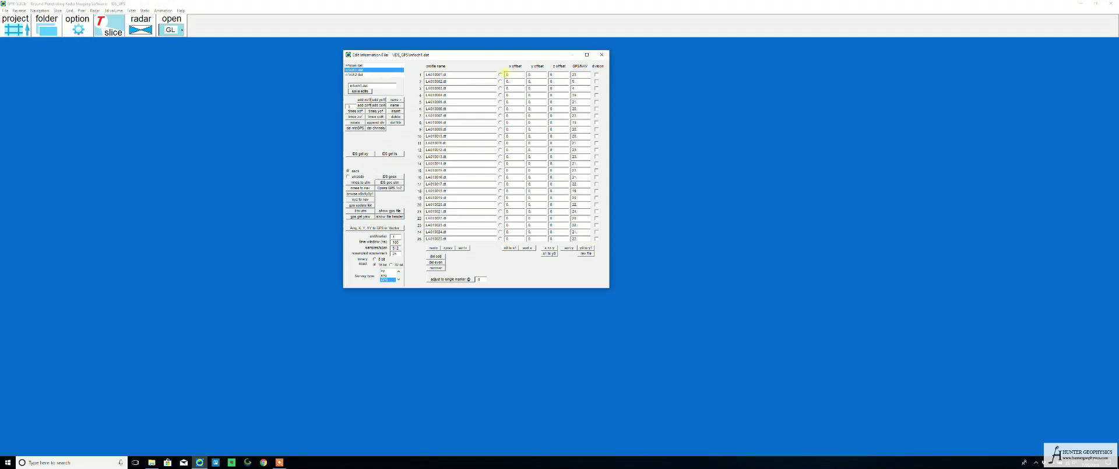
{"action": "left_click", "coordinate": [602, 56]}
Convert the first file series' radargrams to 16-bit with batch gain and wobble removal.
{"action": "left_click", "coordinate": [4, 10]}
{"action": "left_click", "coordinate": [16, 48]}
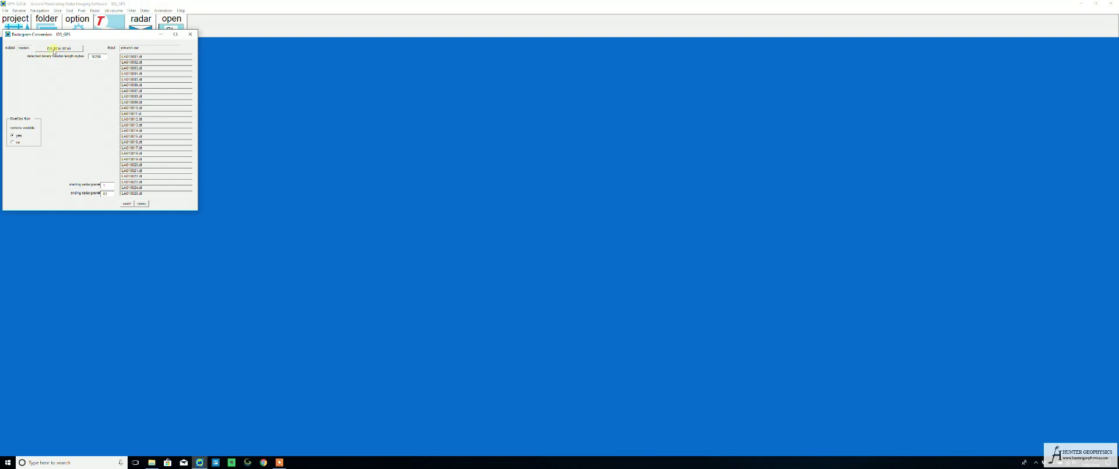
{"action": "left_click", "coordinate": [59, 49]}
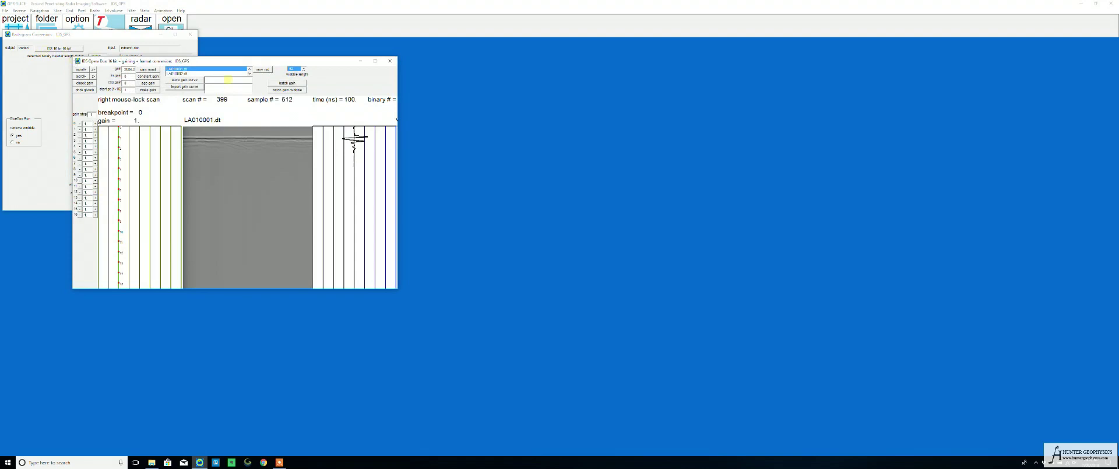
{"action": "left_click", "coordinate": [151, 70]}
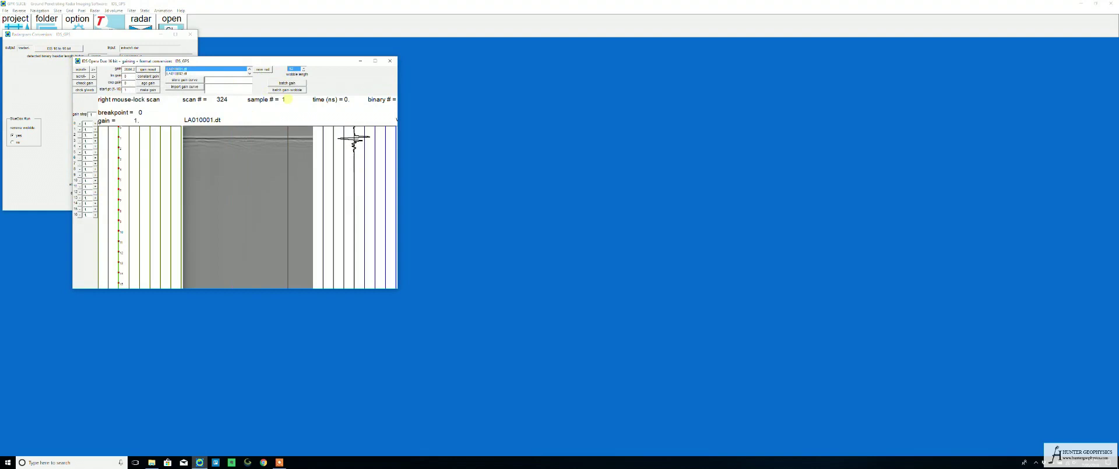
{"action": "left_click", "coordinate": [288, 90]}
{"action": "left_click", "coordinate": [390, 60]}
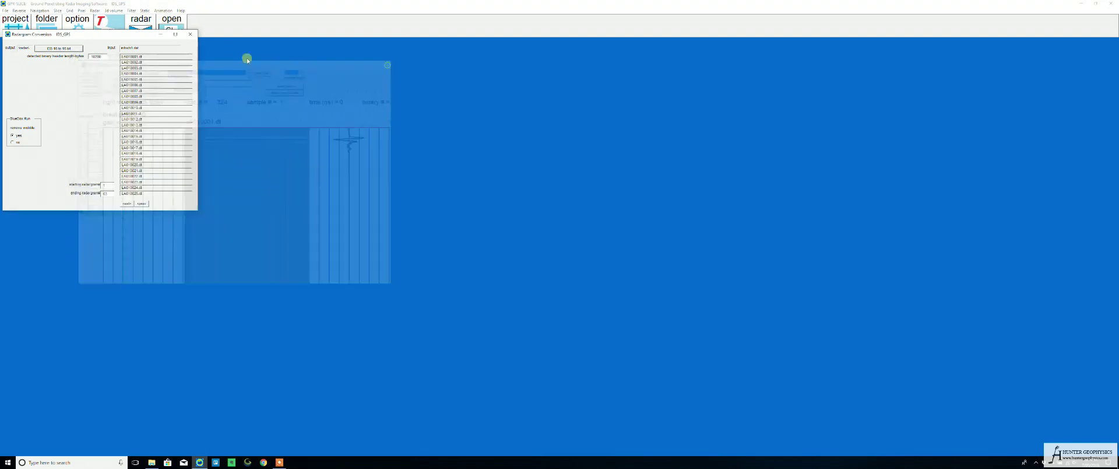
{"action": "left_click", "coordinate": [188, 33]}
Display the GPS track map for the first file series at full-screen size to check the survey lines.
{"action": "left_click", "coordinate": [5, 11]}
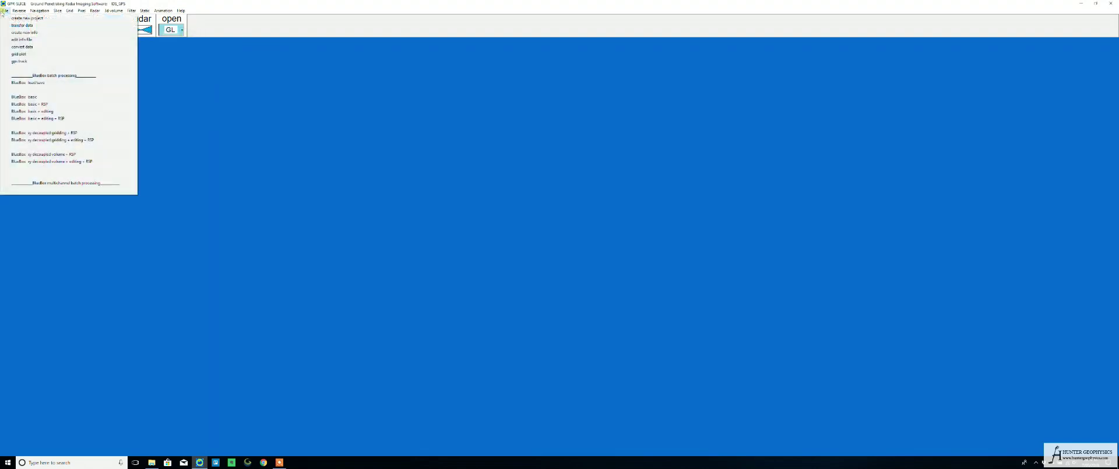
{"action": "left_click", "coordinate": [25, 62]}
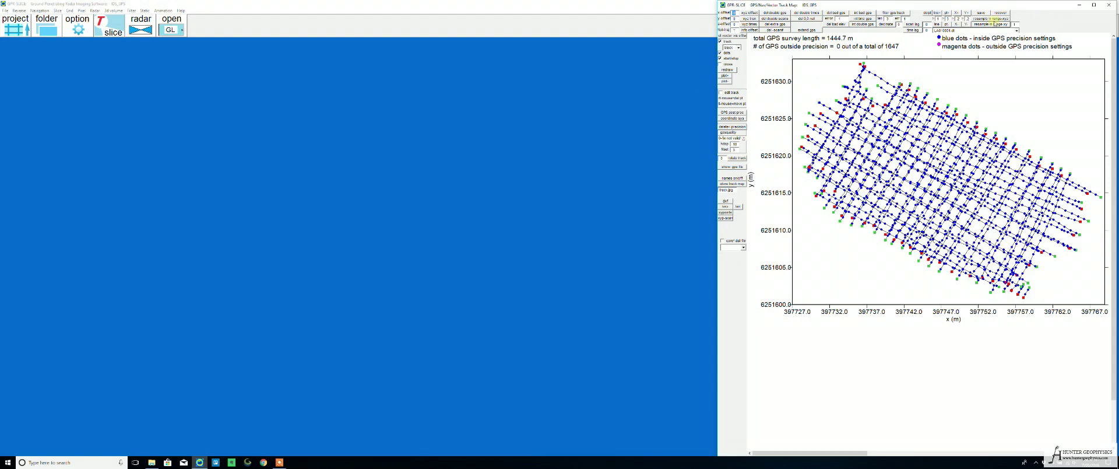
{"action": "left_click", "coordinate": [1094, 5]}
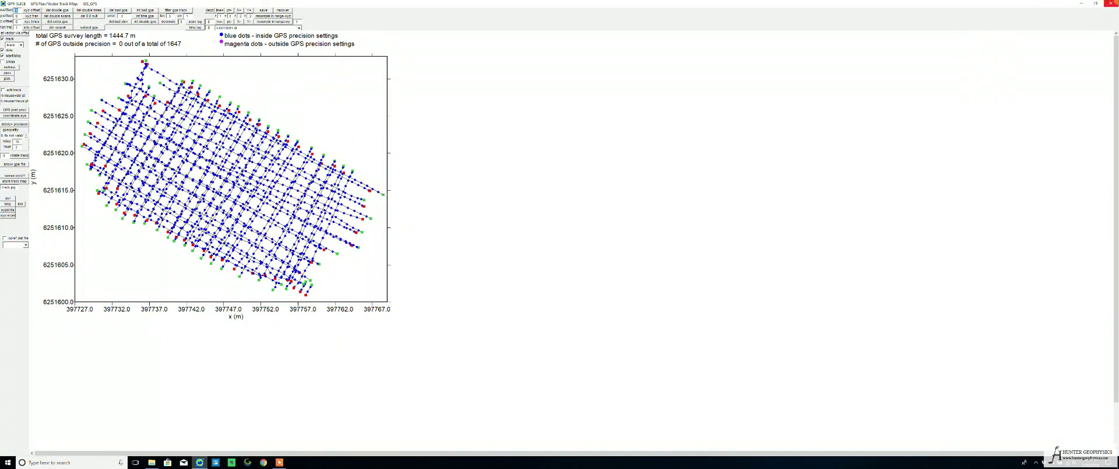
{"action": "left_click", "coordinate": [1111, 4]}
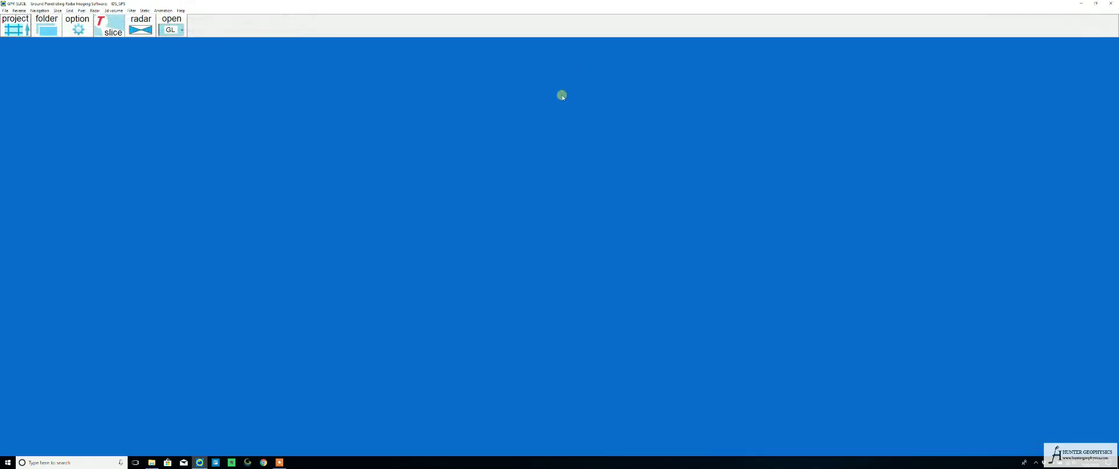
Generate the marker navigation for the first file series using the GPS scan numbers.
{"action": "left_click", "coordinate": [5, 11]}
{"action": "left_click", "coordinate": [40, 10]}
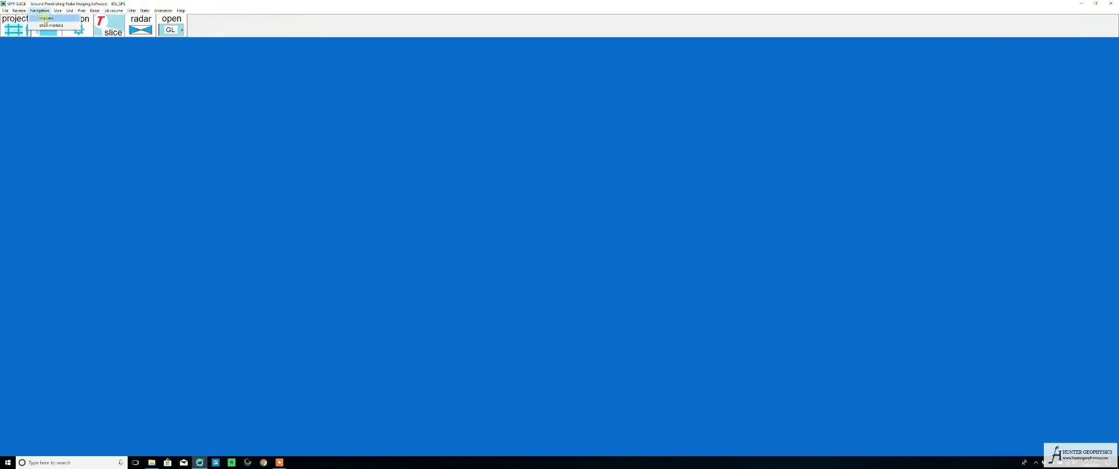
{"action": "left_click", "coordinate": [46, 19]}
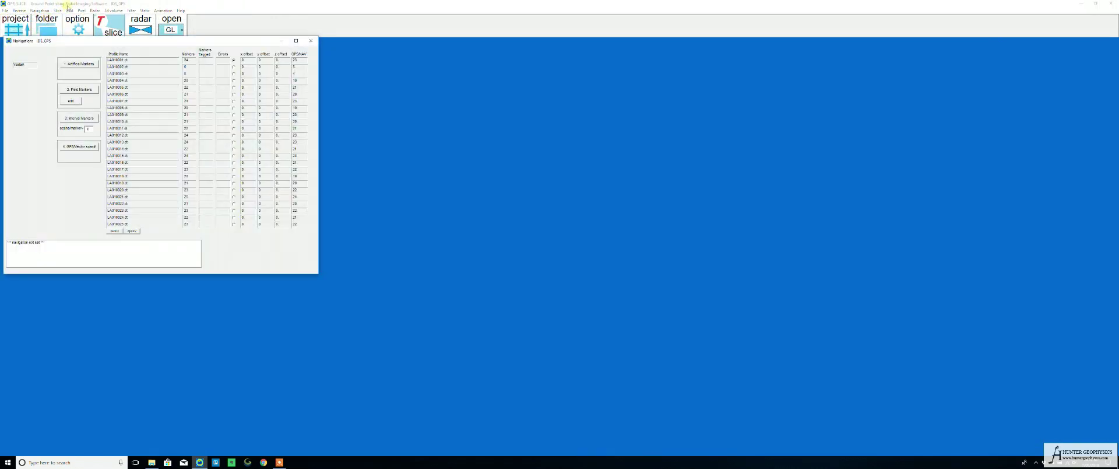
{"action": "left_click", "coordinate": [87, 147]}
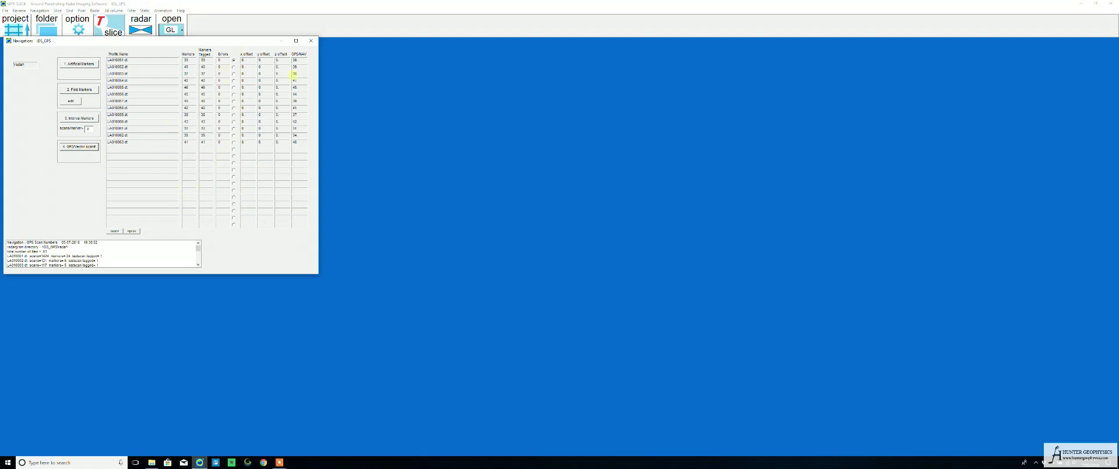
{"action": "left_click", "coordinate": [310, 40]}
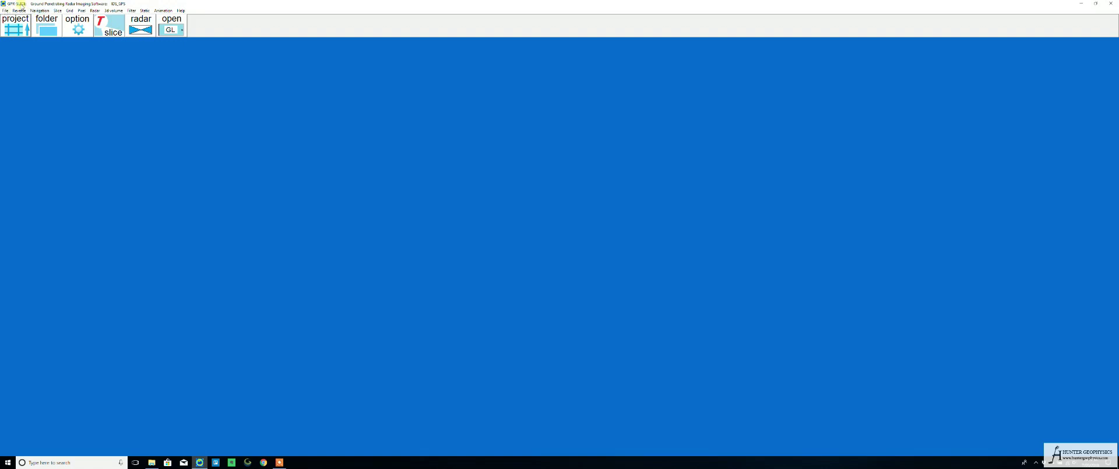
Make the second information file the active one in the information file editor.
{"action": "left_click", "coordinate": [5, 11]}
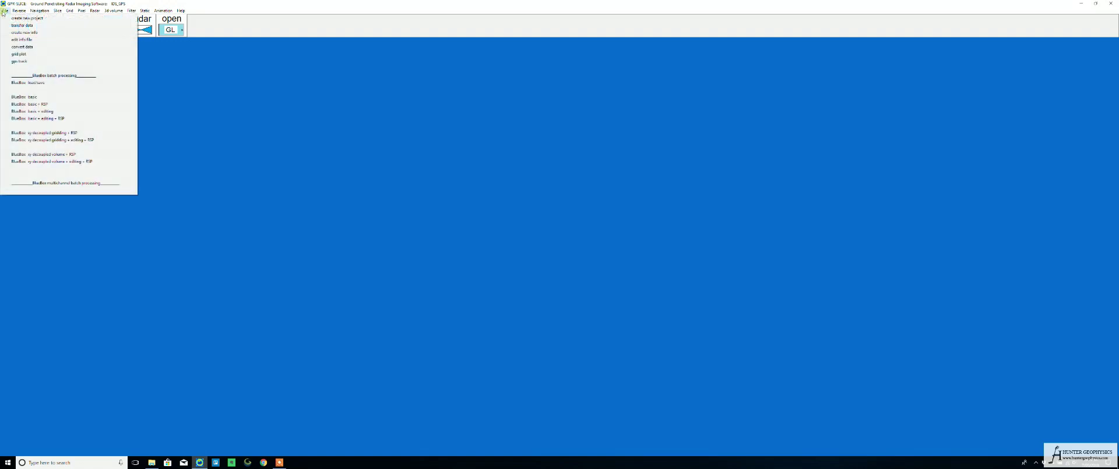
{"action": "left_click", "coordinate": [22, 41]}
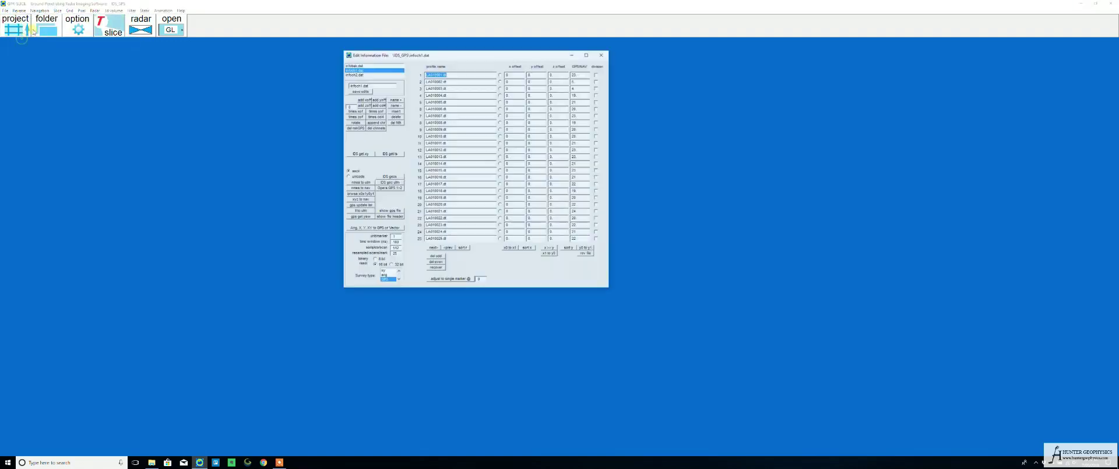
{"action": "left_click", "coordinate": [351, 75]}
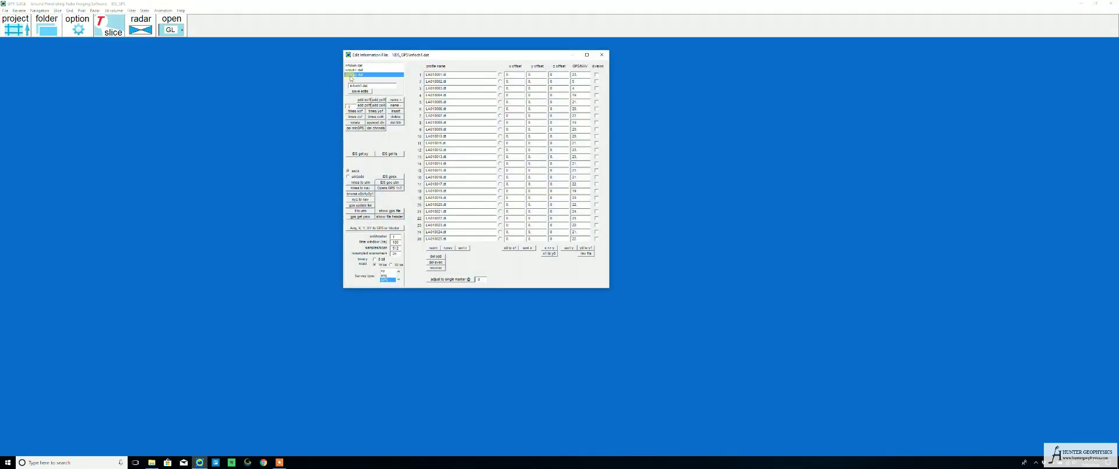
{"action": "left_click", "coordinate": [602, 54]}
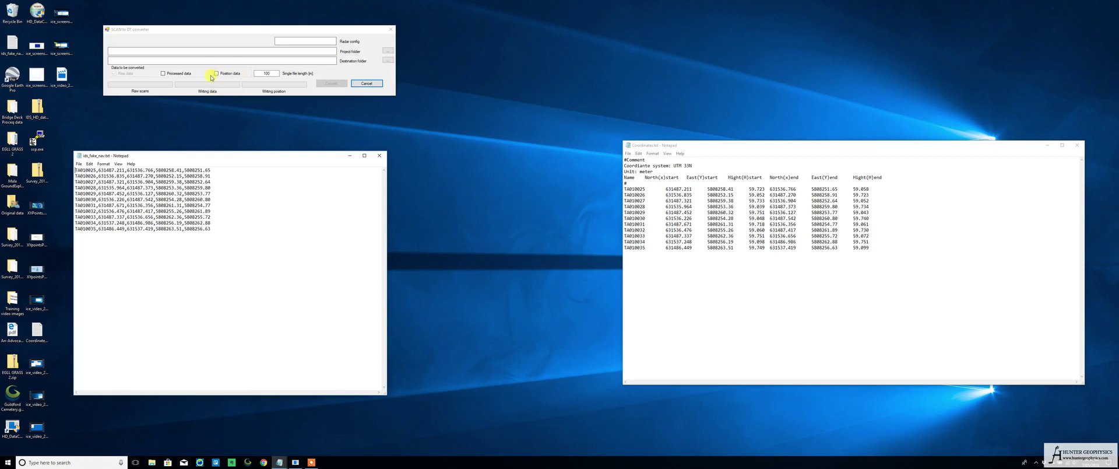
Cancel the GRED to DT converter and open the GRED_HD data folder inside the Survey_2018.03.22_003 folder.
{"action": "left_click", "coordinate": [365, 83]}
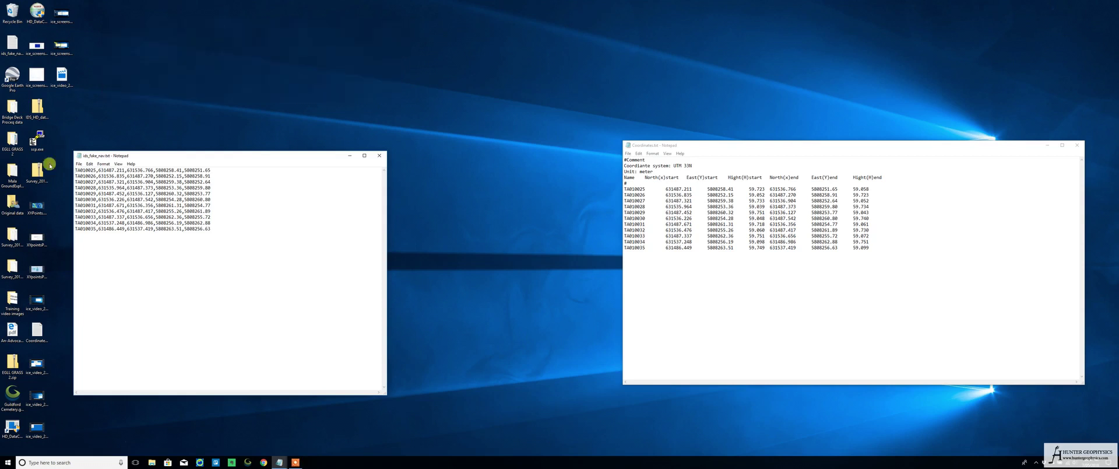
{"action": "left_click", "coordinate": [2, 273]}
{"action": "double_click", "coordinate": [2, 274]}
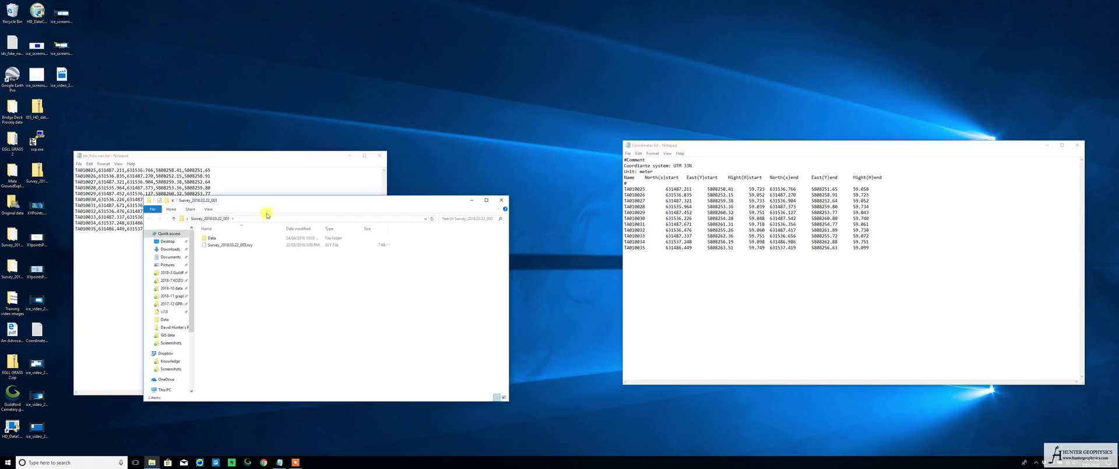
{"action": "double_click", "coordinate": [214, 236]}
{"action": "double_click", "coordinate": [213, 238]}
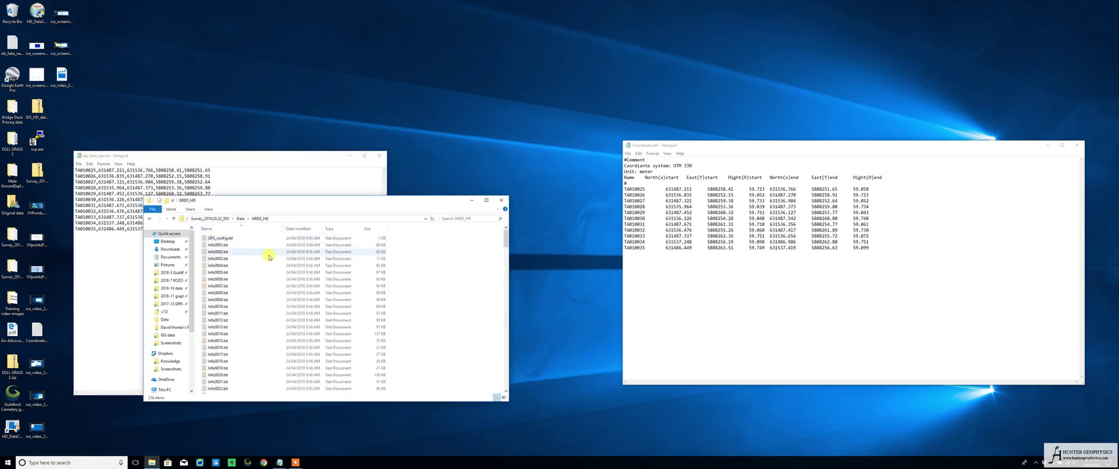
Examine the TA01 and TA02 series DT files and the accompanying GEC files in the GRED_HD folder.
{"action": "scroll", "coordinate": [343, 305], "scroll_direction": "down", "scroll_amount": 3}
{"action": "scroll", "coordinate": [343, 305], "scroll_direction": "down", "scroll_amount": 14}
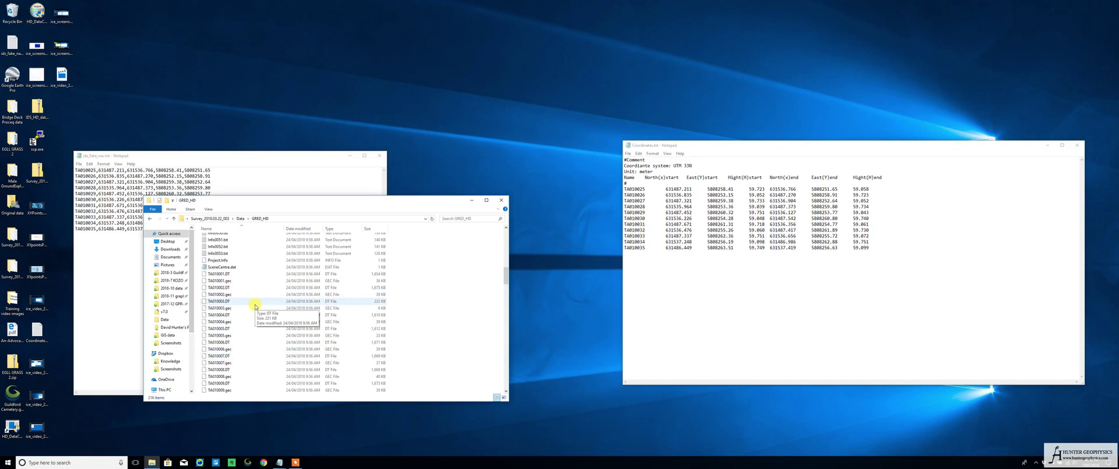
{"action": "scroll", "coordinate": [413, 316], "scroll_direction": "down", "scroll_amount": 1}
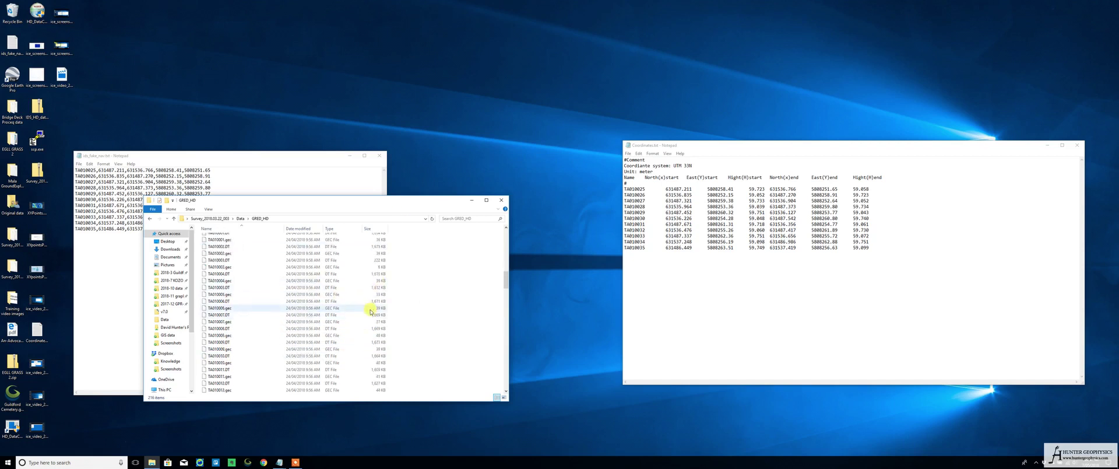
{"action": "scroll", "coordinate": [373, 309], "scroll_direction": "down", "scroll_amount": 1}
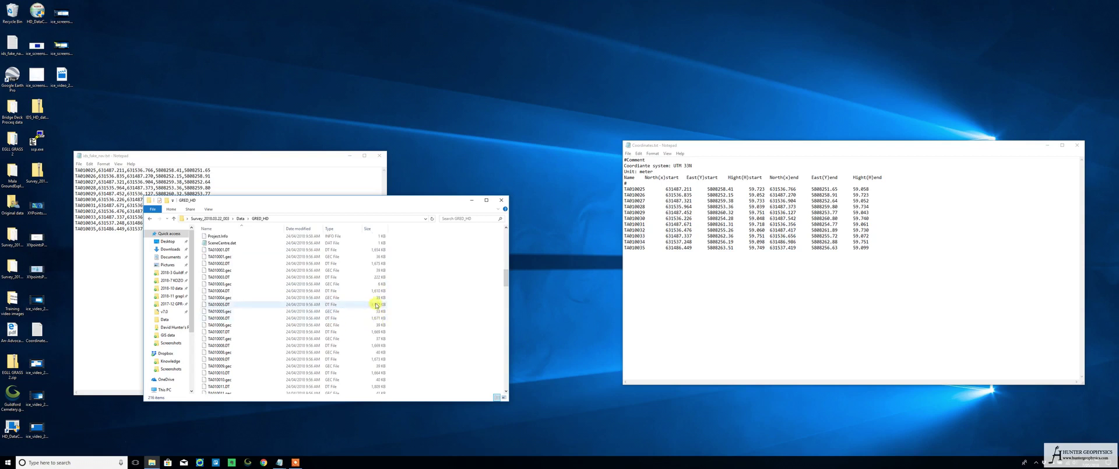
{"action": "scroll", "coordinate": [291, 309], "scroll_direction": "down", "scroll_amount": 1}
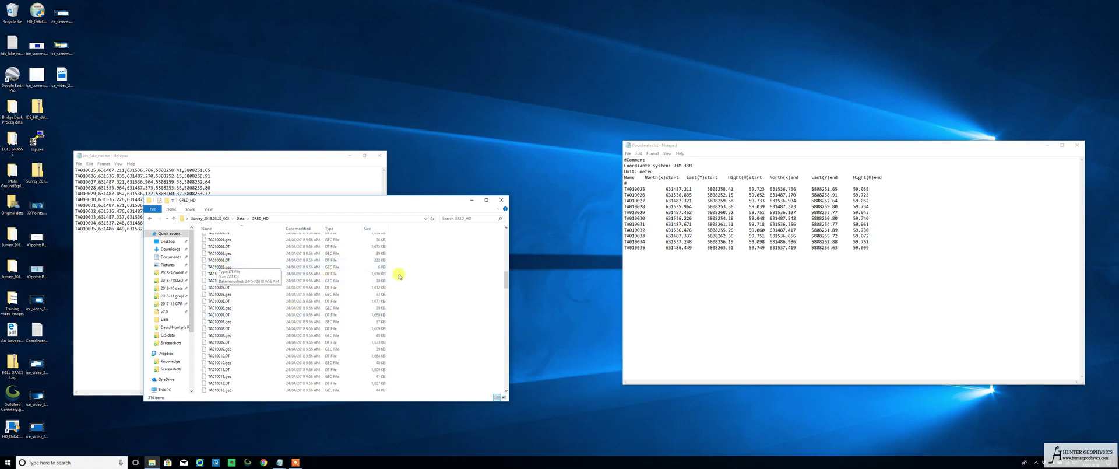
{"action": "left_click_drag", "start_coordinate": [507, 281], "coordinate": [499, 348]}
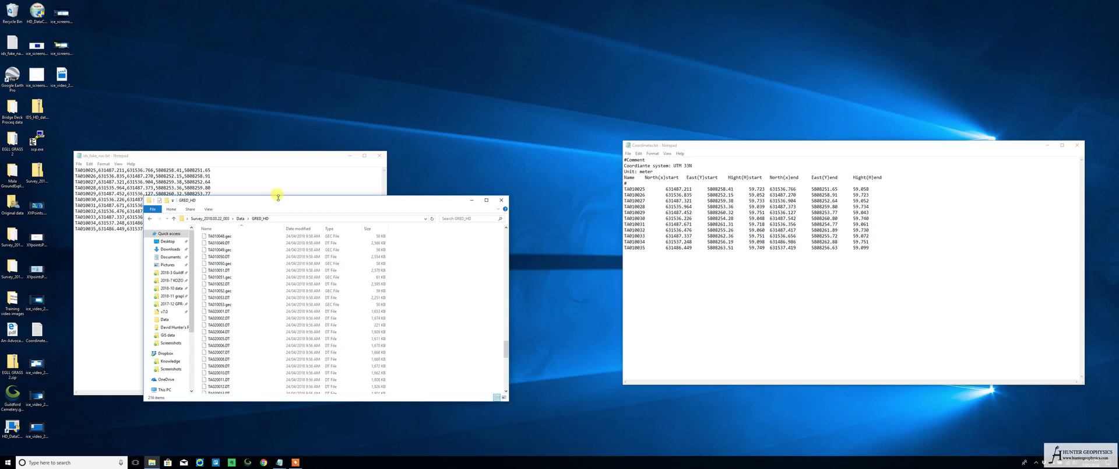
{"action": "left_click_drag", "start_coordinate": [278, 197], "coordinate": [329, 244]}
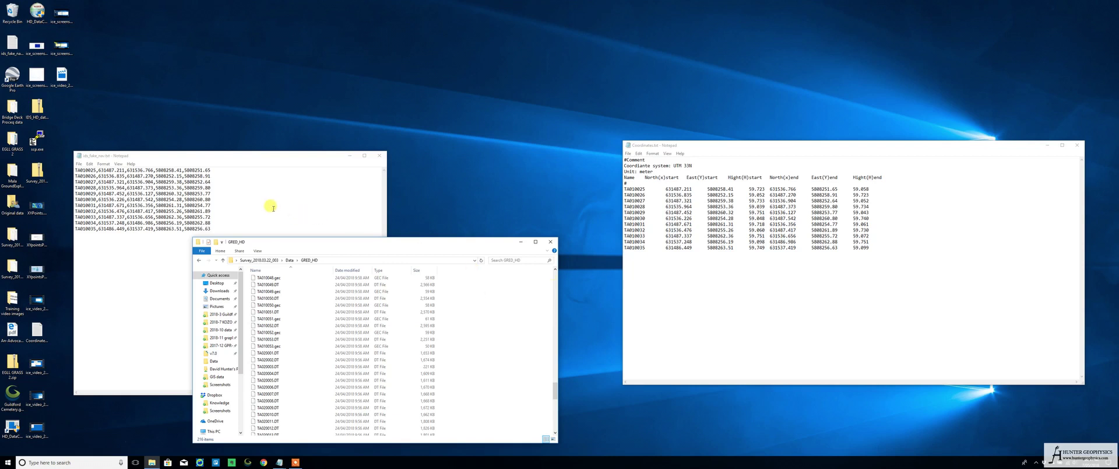
Switch to GPR-SLICE and create a new survey named IDS_noGPS with IDS Opera Duo as the equipment type.
{"action": "left_click", "coordinate": [201, 461]}
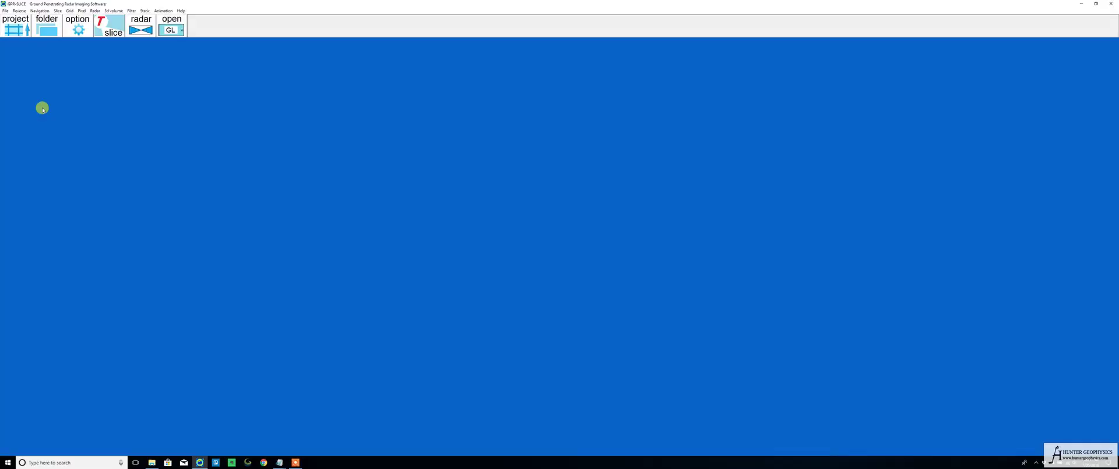
{"action": "left_click", "coordinate": [6, 11]}
{"action": "left_click", "coordinate": [24, 21]}
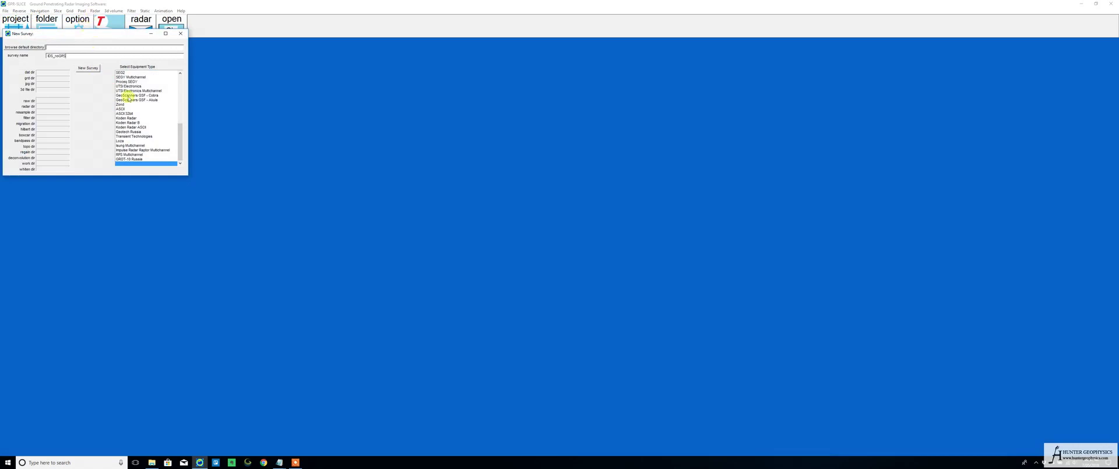
{"action": "scroll", "coordinate": [130, 108], "scroll_direction": "up", "scroll_amount": 2}
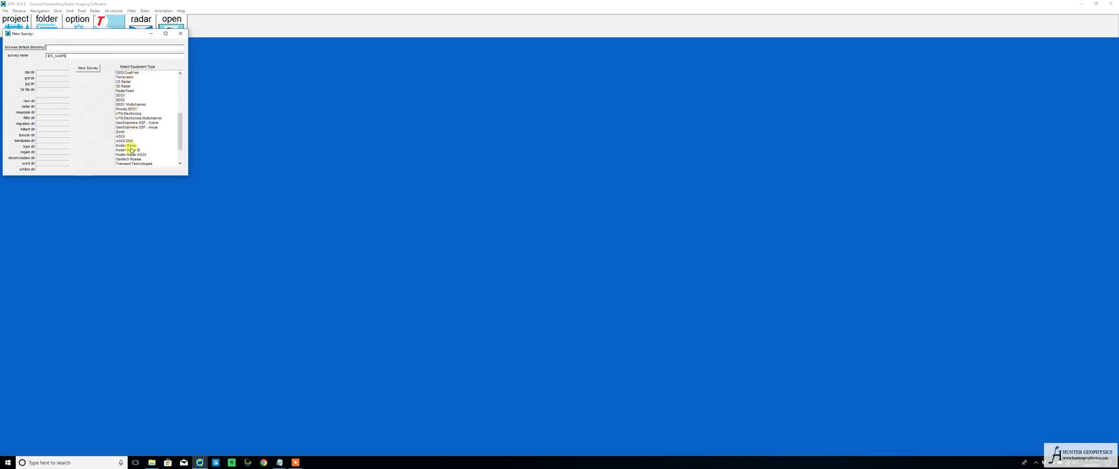
{"action": "scroll", "coordinate": [131, 148], "scroll_direction": "up", "scroll_amount": 2}
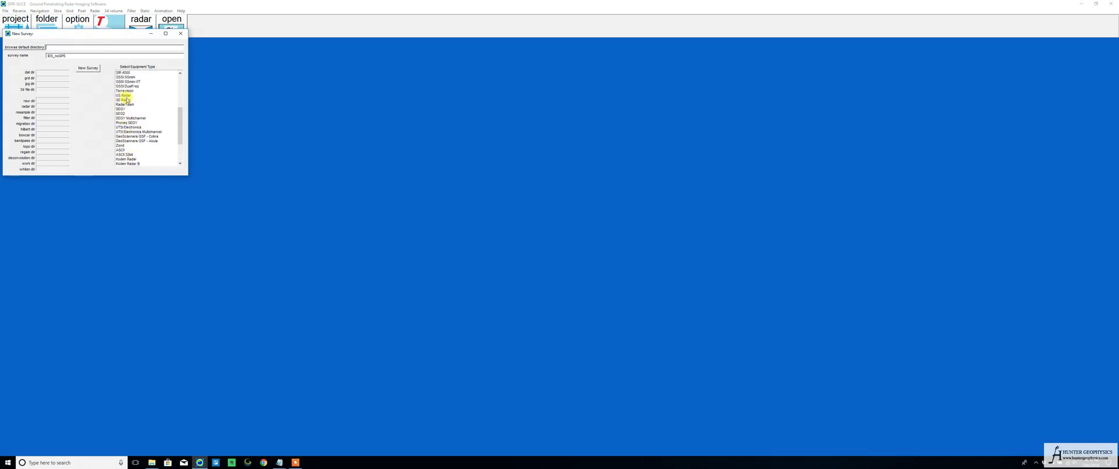
{"action": "scroll", "coordinate": [127, 105], "scroll_direction": "down", "scroll_amount": 5}
{"action": "scroll", "coordinate": [130, 147], "scroll_direction": "up", "scroll_amount": 6}
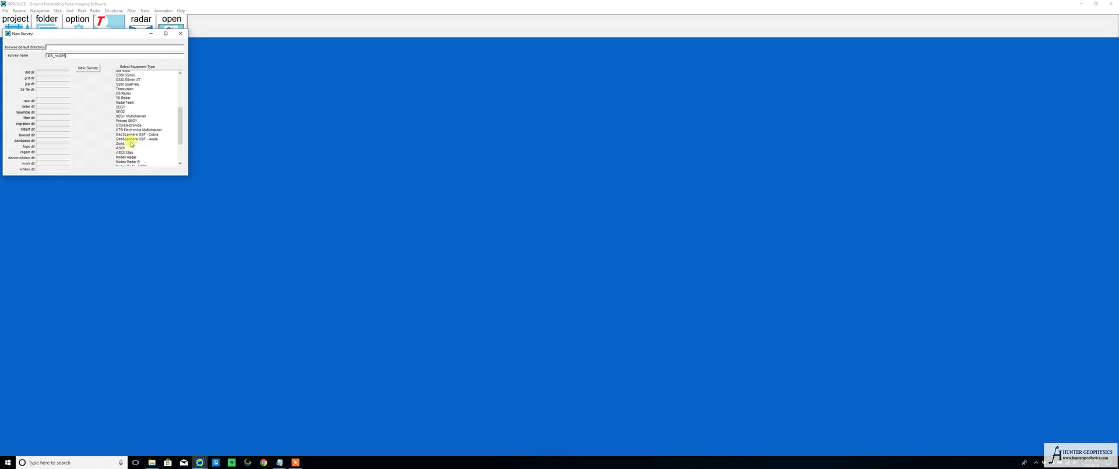
{"action": "scroll", "coordinate": [133, 145], "scroll_direction": "up", "scroll_amount": 3}
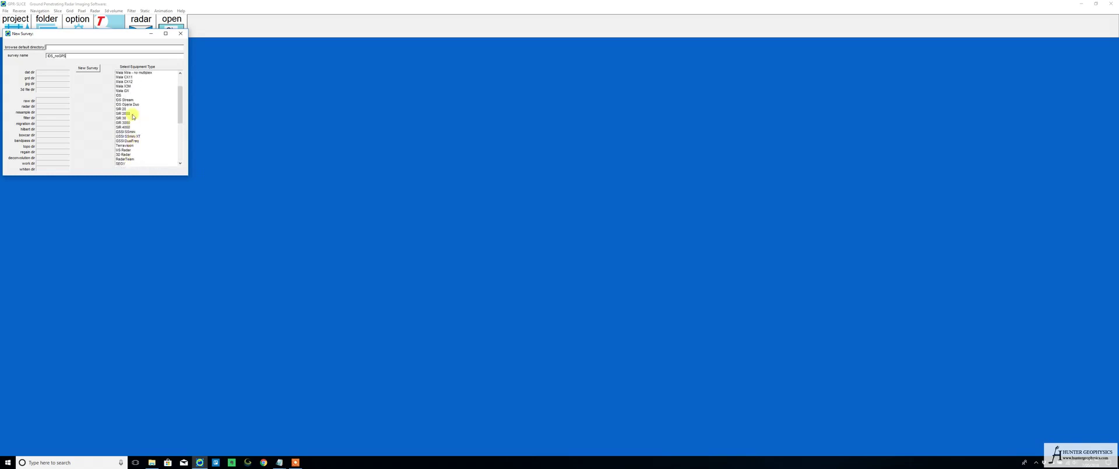
{"action": "left_click", "coordinate": [131, 104]}
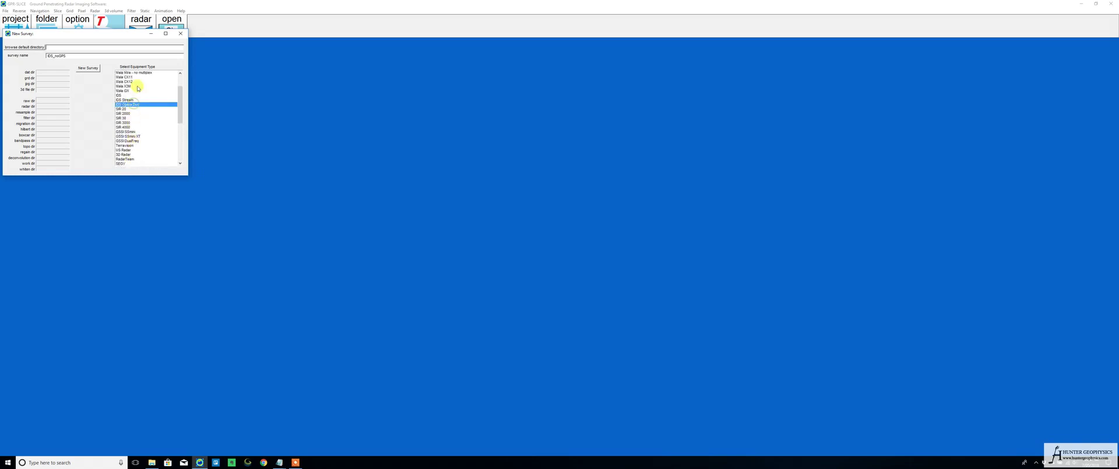
{"action": "left_click", "coordinate": [87, 68]}
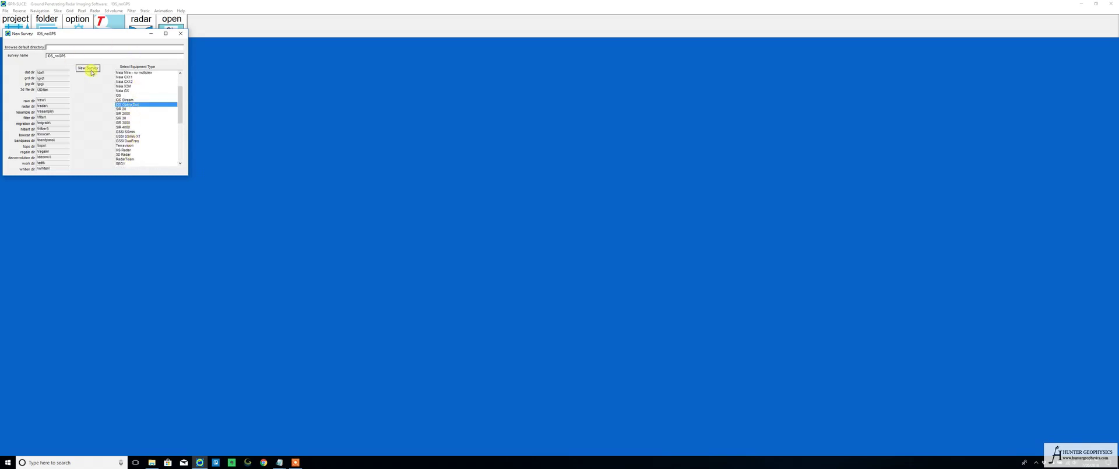
{"action": "left_click", "coordinate": [178, 35]}
Edit the menu font size in the plot options of the new survey.
{"action": "left_click", "coordinate": [78, 32]}
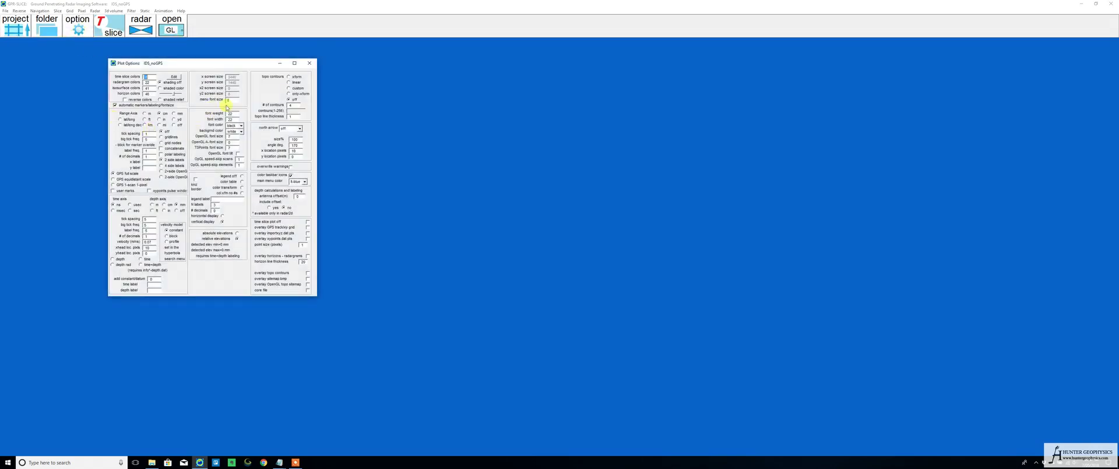
{"action": "double_click", "coordinate": [236, 101]}
{"action": "left_click", "coordinate": [309, 63]}
Start a data transfer into the project with the GRED_HD folder of Survey_2018.03.22_003 as the source.
{"action": "left_click", "coordinate": [6, 11]}
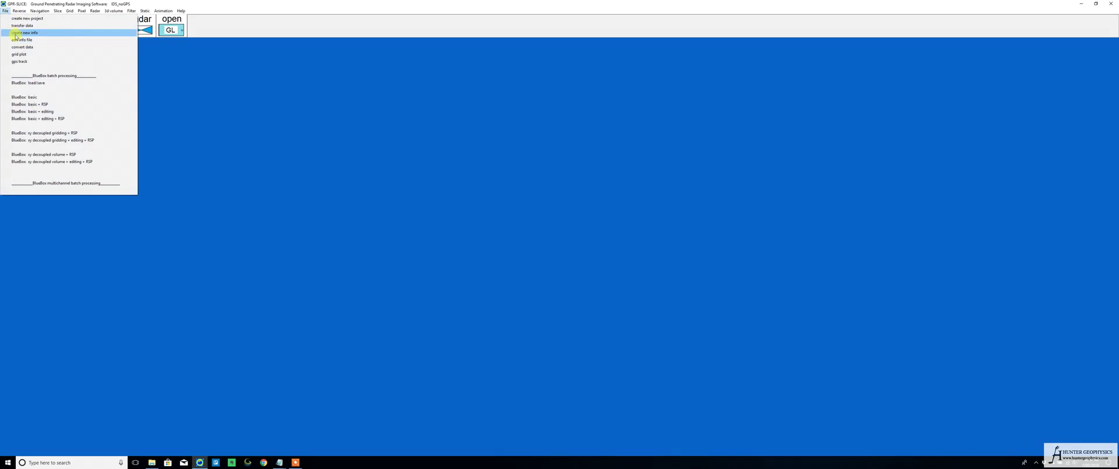
{"action": "left_click", "coordinate": [13, 33]}
{"action": "double_click", "coordinate": [15, 18]}
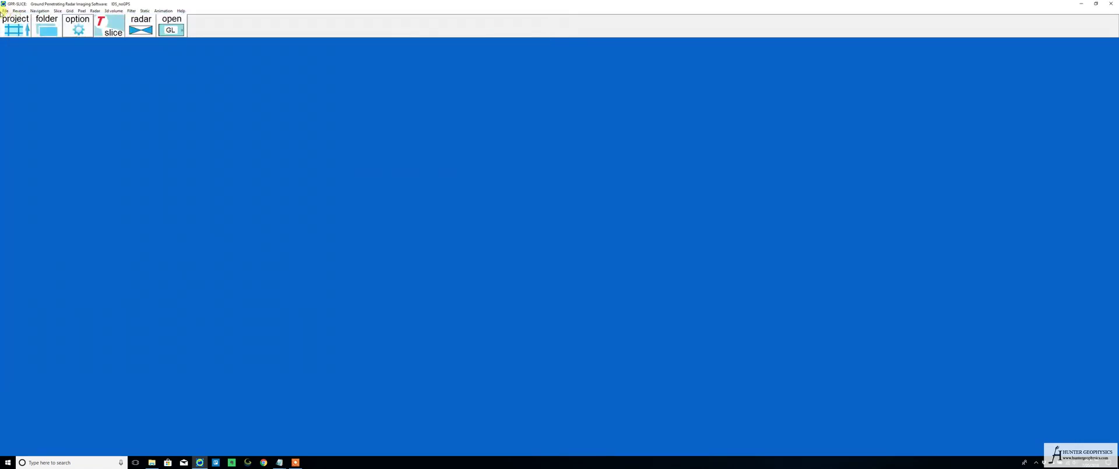
{"action": "left_click", "coordinate": [15, 19]}
{"action": "left_click", "coordinate": [14, 27]}
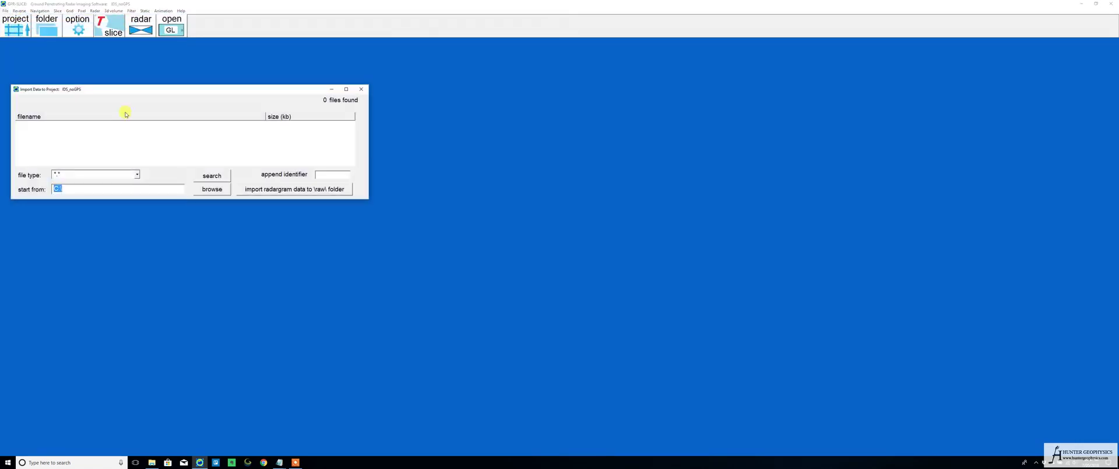
{"action": "left_click", "coordinate": [203, 191]}
{"action": "scroll", "coordinate": [219, 161], "scroll_direction": "down", "scroll_amount": 2}
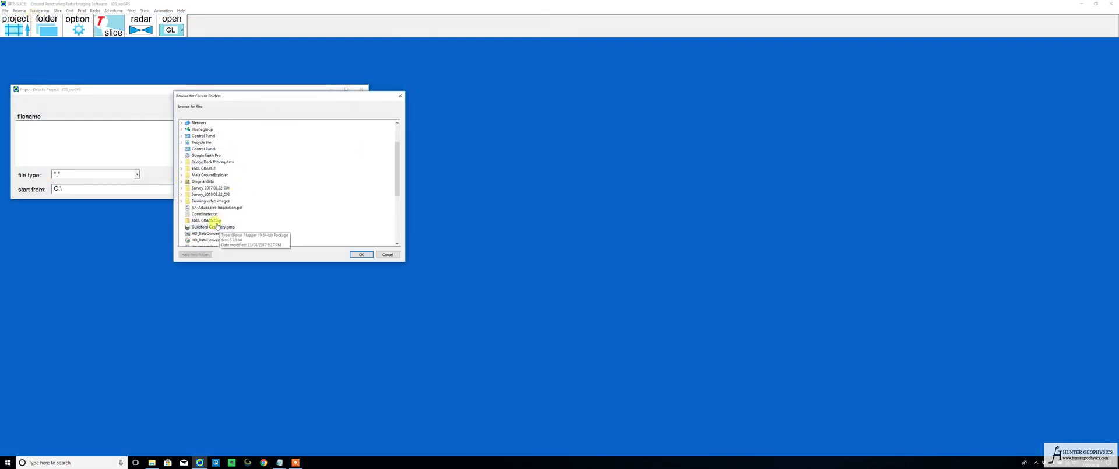
{"action": "double_click", "coordinate": [210, 194]}
{"action": "double_click", "coordinate": [202, 201]}
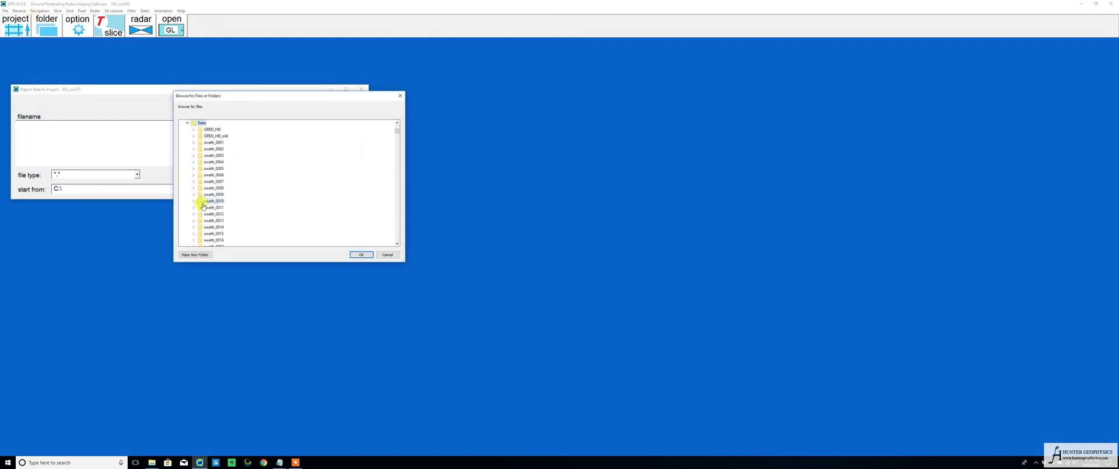
{"action": "double_click", "coordinate": [208, 138]}
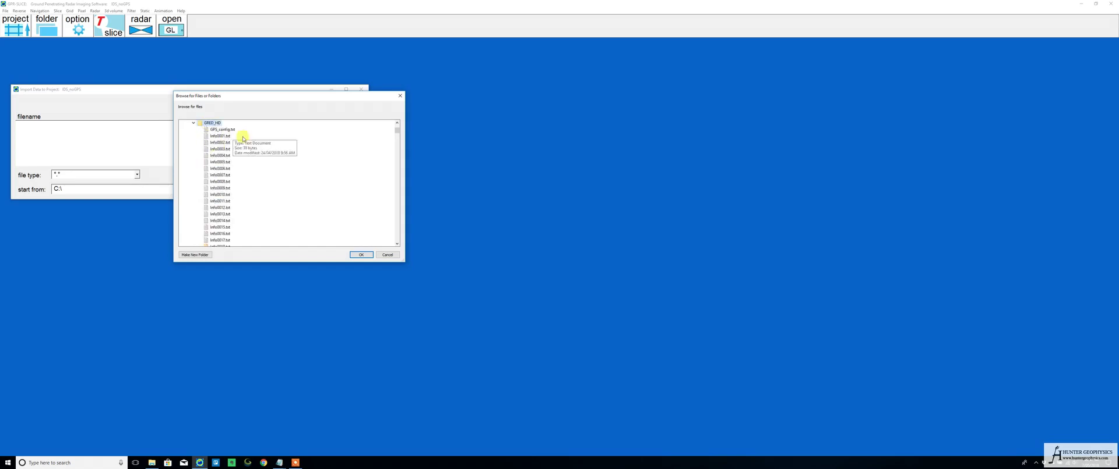
{"action": "scroll", "coordinate": [262, 186], "scroll_direction": "down", "scroll_amount": 15}
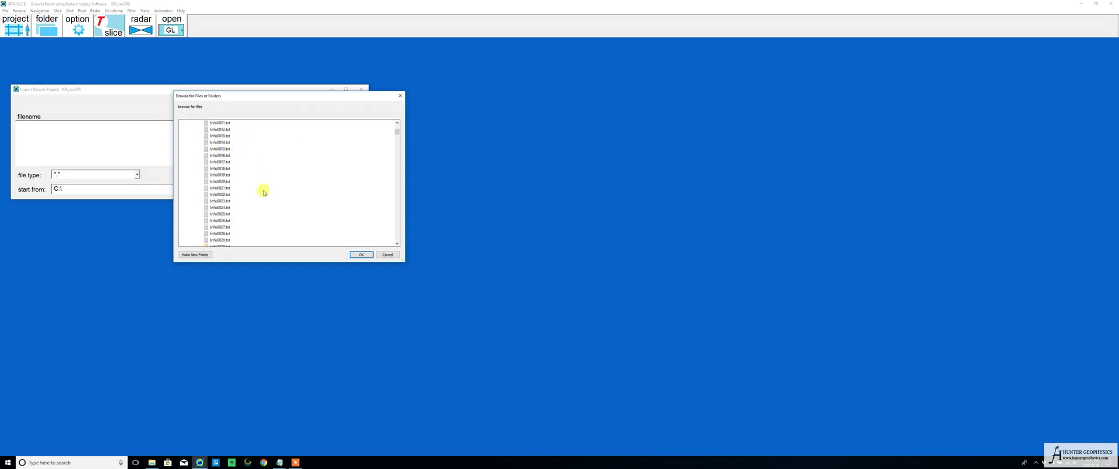
{"action": "left_click", "coordinate": [357, 255]}
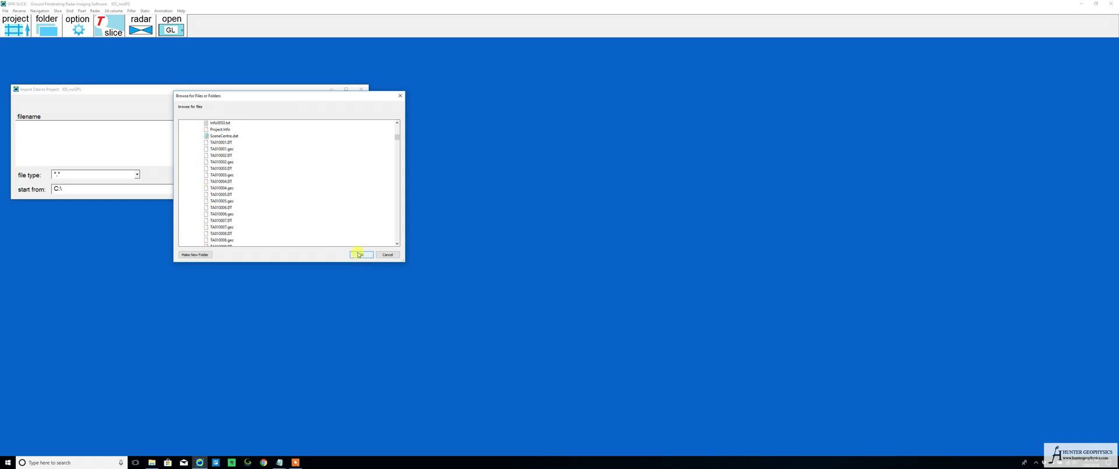
Search the source folder for files and import the radargram data into the project's raw folder.
{"action": "left_click", "coordinate": [206, 179]}
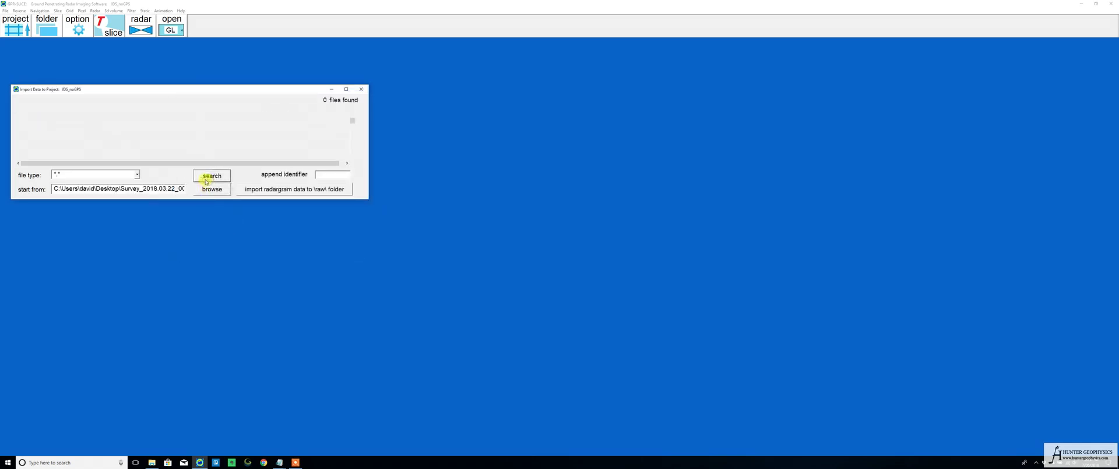
{"action": "left_click", "coordinate": [273, 190]}
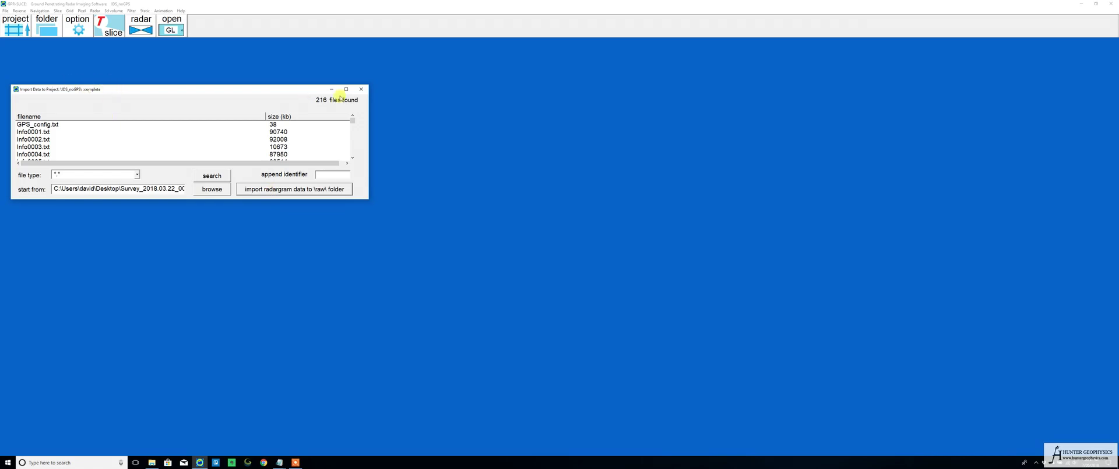
{"action": "left_click", "coordinate": [362, 88]}
Begin a new information file named infoCh1.dat covering 53 files, checking the file series in the GRED_HD folder.
{"action": "left_click", "coordinate": [6, 11]}
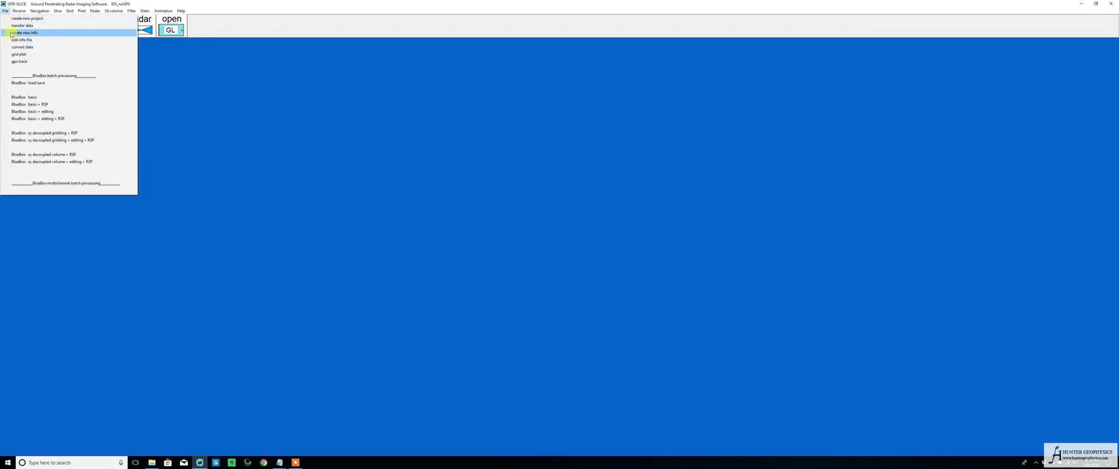
{"action": "left_click", "coordinate": [10, 35]}
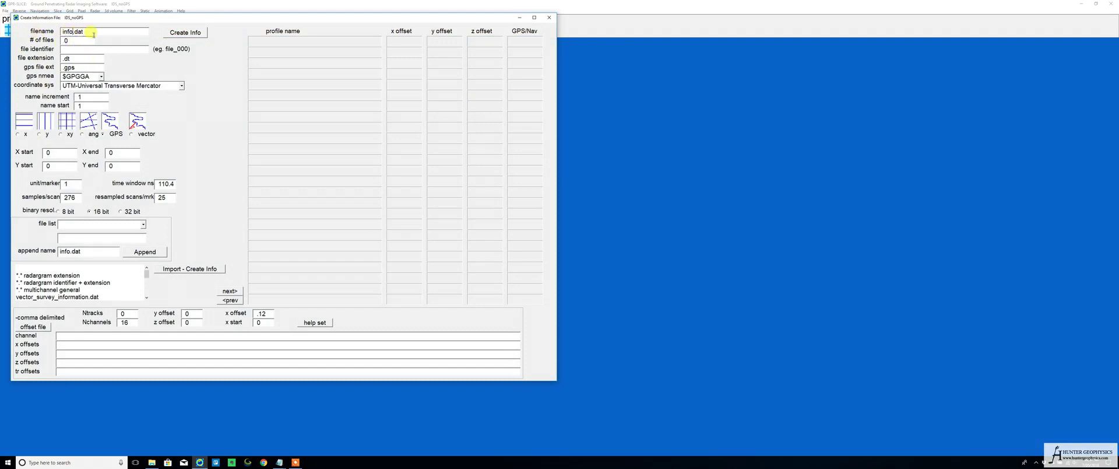
{"action": "type", "text": "Ch21"}
{"action": "key", "text": "BackSpace"}
{"action": "type", "text": "53"}
{"action": "key", "text": "alt+Tab"}
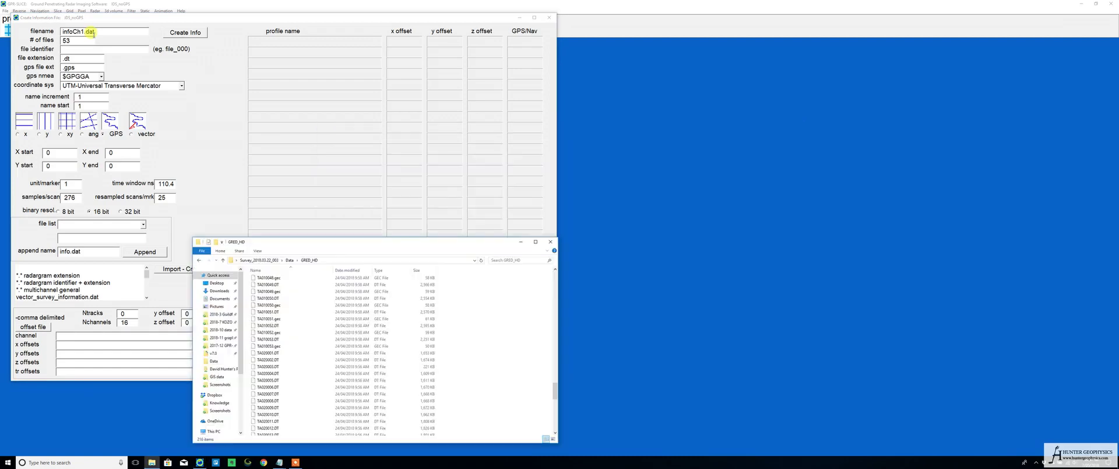
{"action": "key", "text": "alt+Tab"}
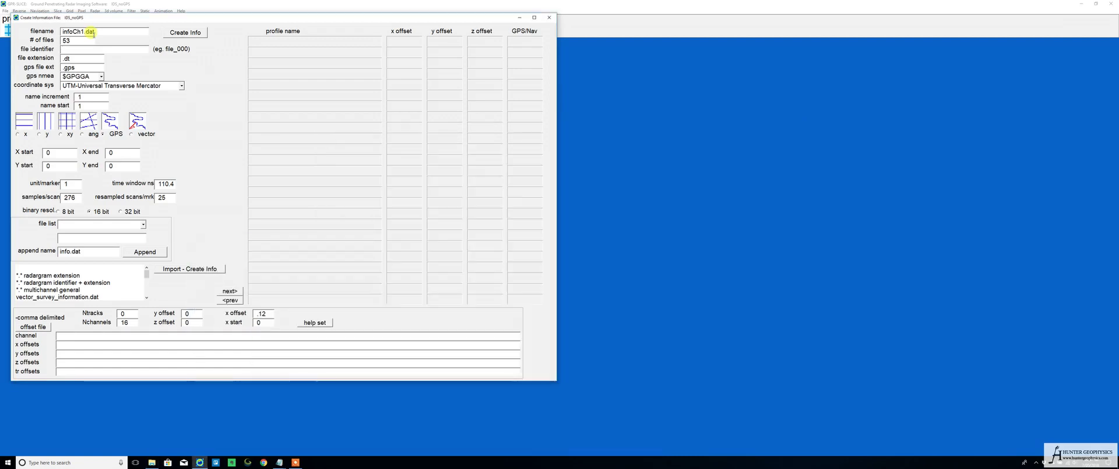
Set the file identifier to TA010000 and the survey type to x, and create the first channel's information file.
{"action": "type", "text": "TA010000"}
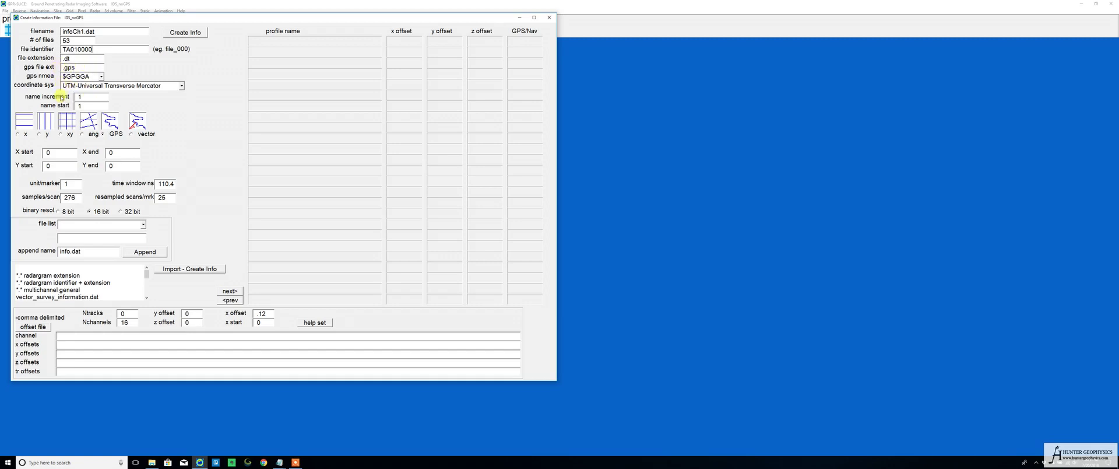
{"action": "left_click", "coordinate": [104, 135]}
{"action": "left_click", "coordinate": [18, 135]}
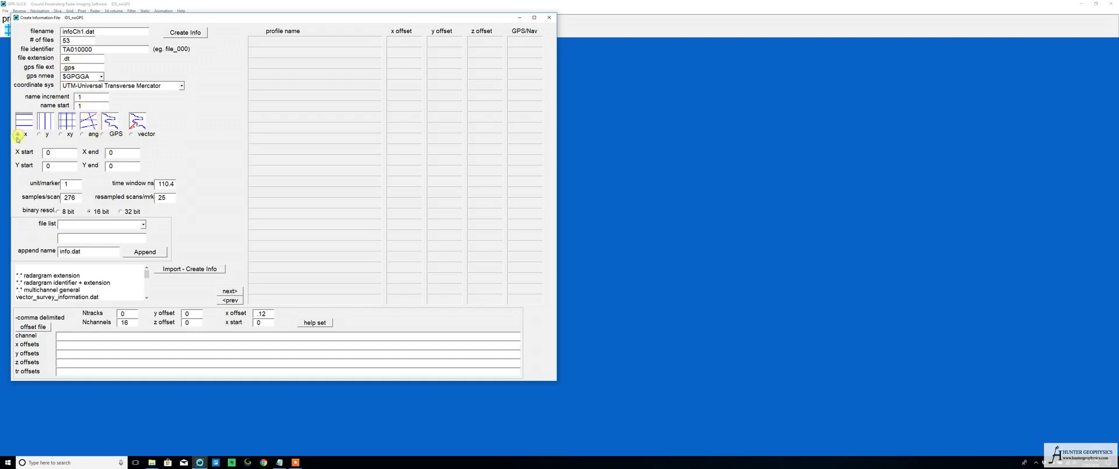
{"action": "left_click", "coordinate": [178, 34]}
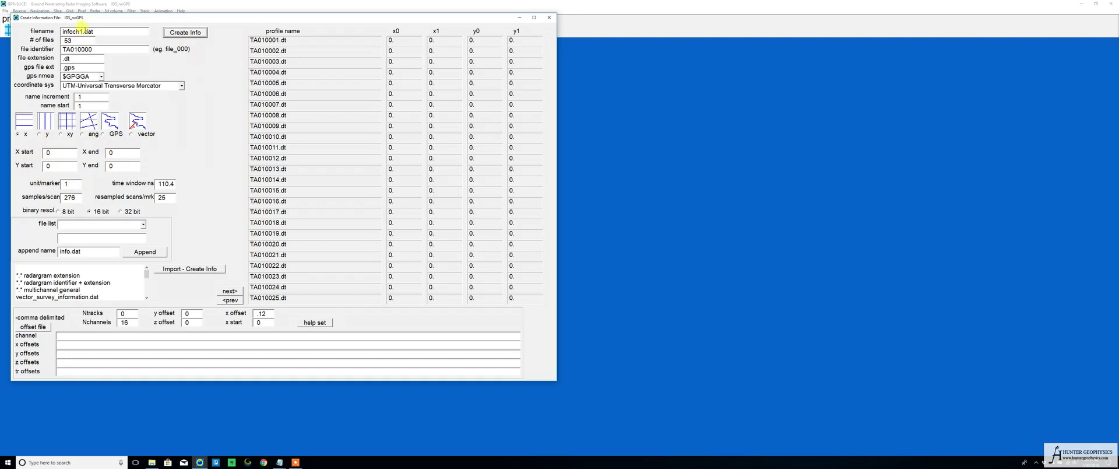
Create a second information file named infoch2.dat with identifier TA020000, checking the TA02 series in the GRED_HD folder.
{"action": "left_click", "coordinate": [81, 31]}
{"action": "key", "text": "BackSpace"}
{"action": "type", "text": "2"}
{"action": "left_click", "coordinate": [77, 49]}
{"action": "key", "text": "BackSpace"}
{"action": "type", "text": "2"}
{"action": "key", "text": "alt+Tab"}
{"action": "scroll", "coordinate": [472, 333], "scroll_direction": "down", "scroll_amount": 8}
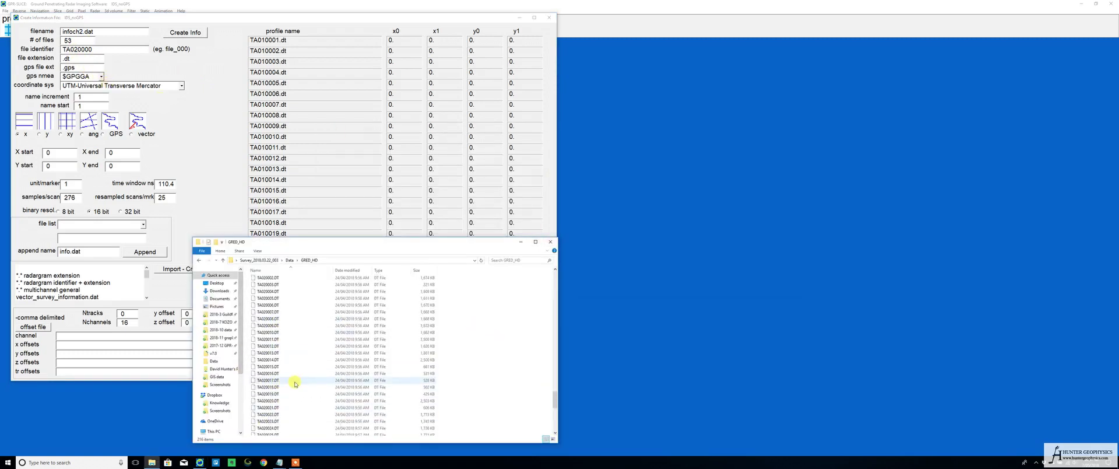
{"action": "left_click", "coordinate": [225, 119]}
{"action": "left_click", "coordinate": [198, 32]}
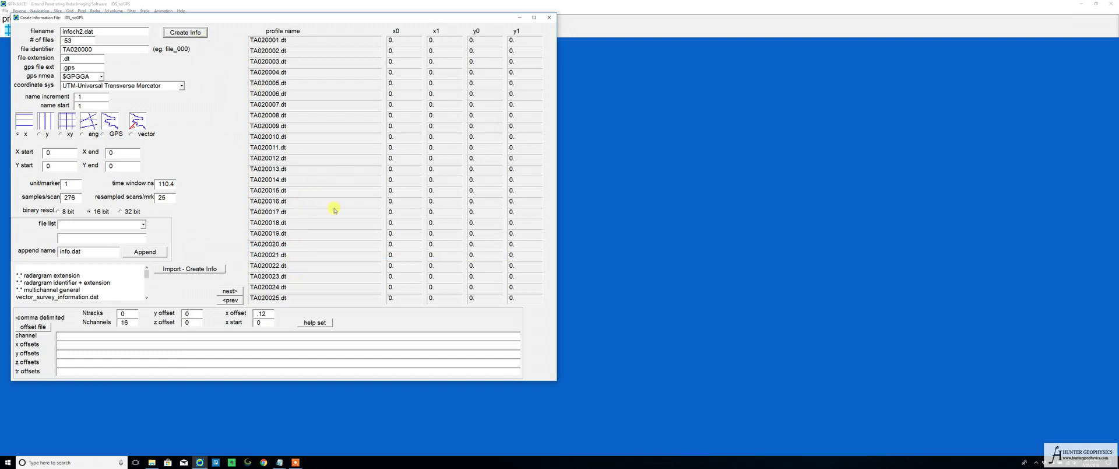
{"action": "left_click", "coordinate": [549, 17]}
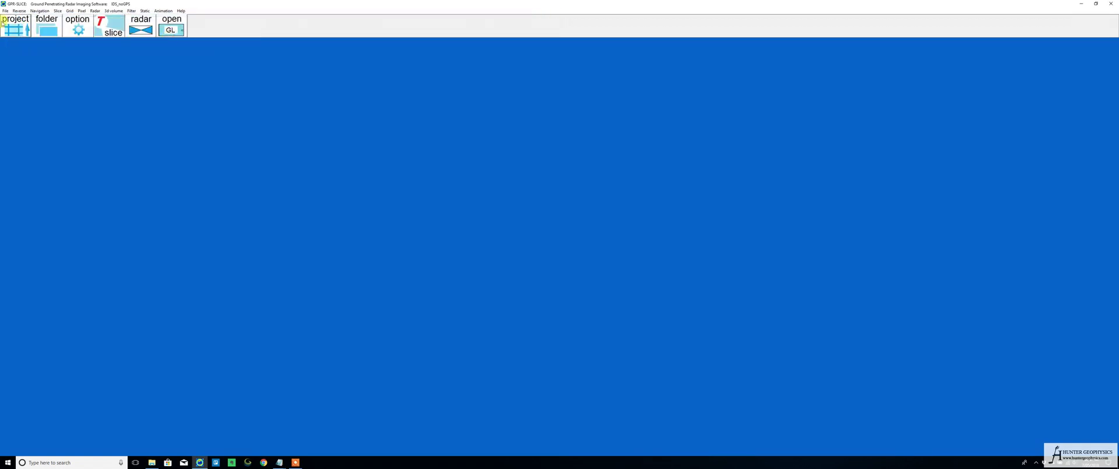
Open the information file editor and update infoch1.dat with the time window and samples per scan from the IDS headers.
{"action": "left_click", "coordinate": [4, 10]}
{"action": "left_click", "coordinate": [20, 40]}
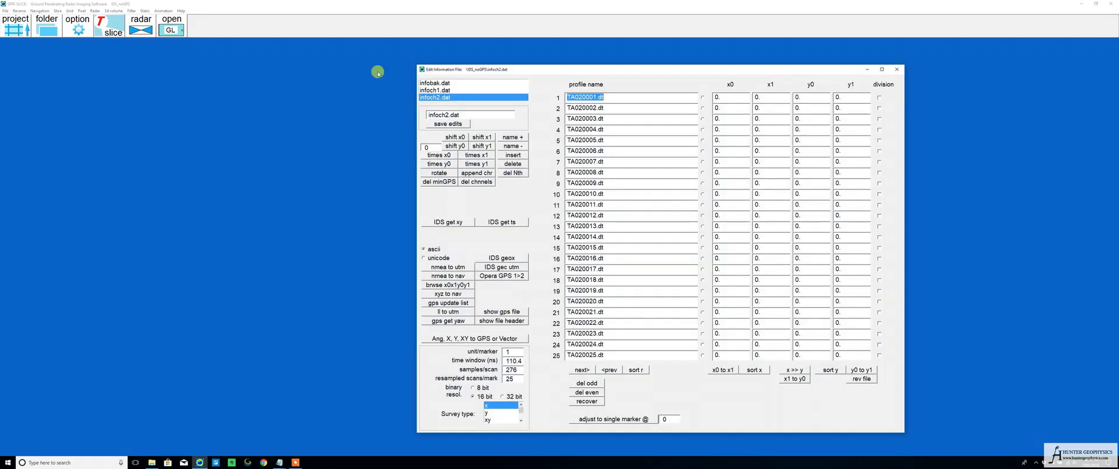
{"action": "left_click", "coordinate": [457, 91]}
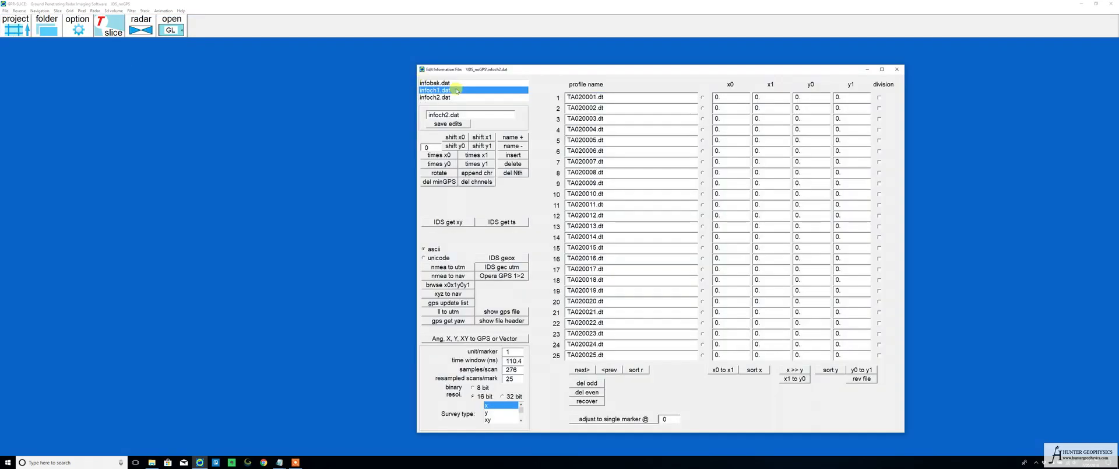
{"action": "left_click", "coordinate": [501, 223]}
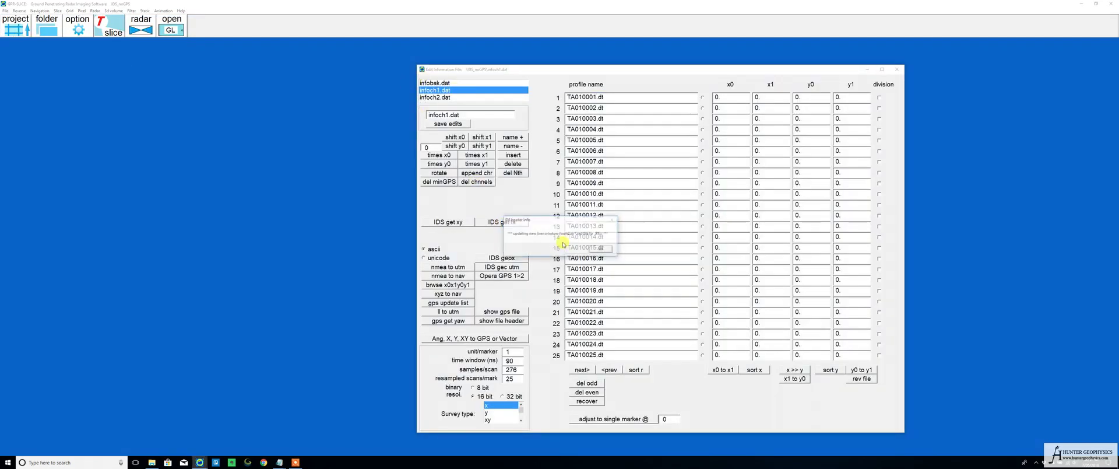
{"action": "key", "text": "Return"}
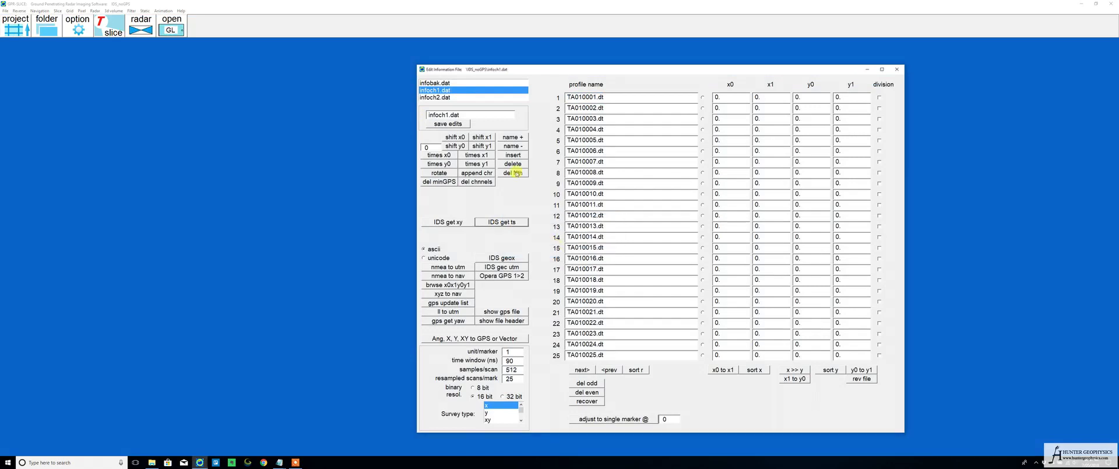
Update infoch2.dat with the time window and samples per scan from the IDS headers and save it.
{"action": "left_click", "coordinate": [440, 97]}
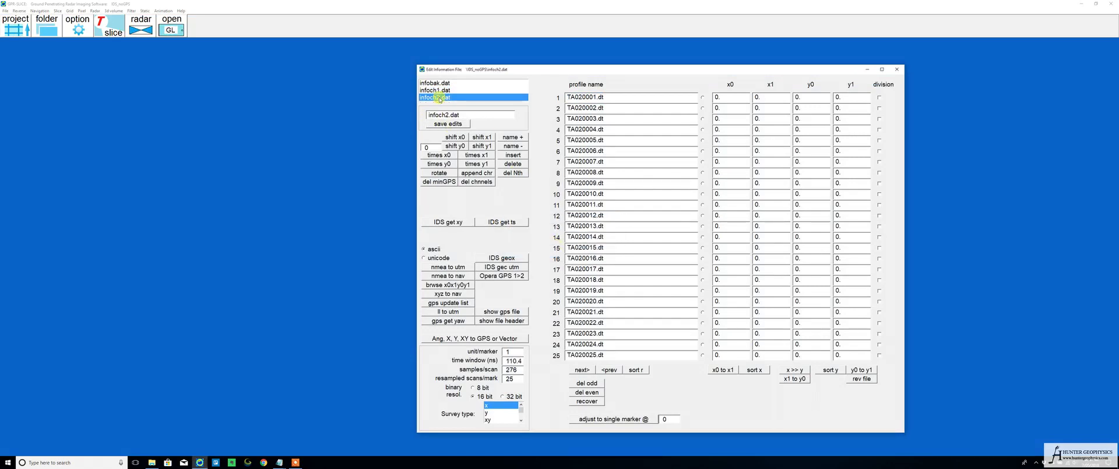
{"action": "left_click", "coordinate": [505, 220]}
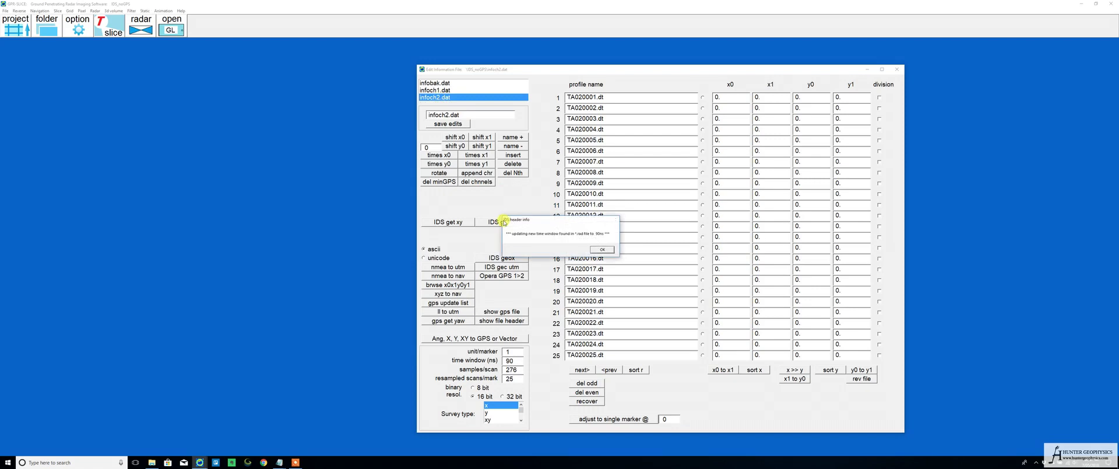
{"action": "key", "text": "Return"}
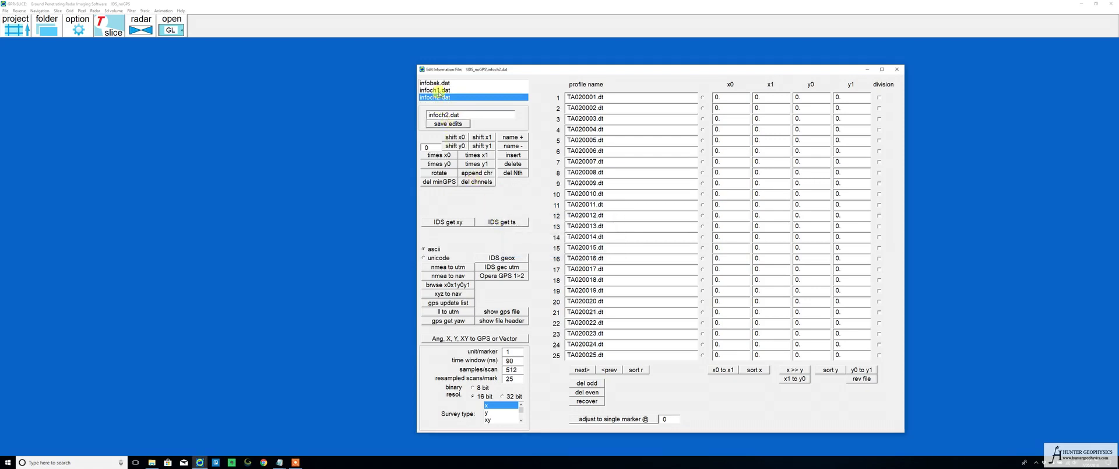
Start the x0, x1, y0, y1 import for infoch1.dat and compare the column layouts of ids_fake_nav.txt and Coordinates.txt.
{"action": "left_click", "coordinate": [439, 90]}
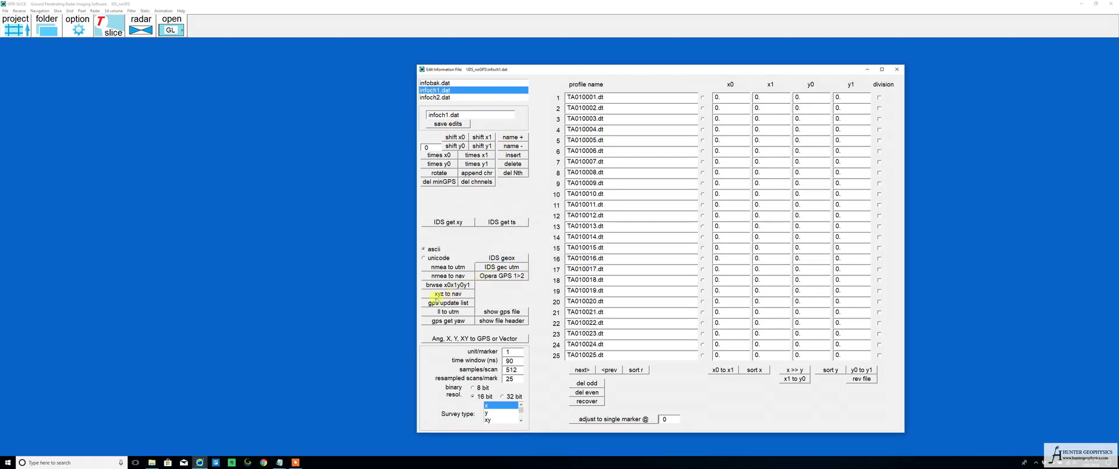
{"action": "left_click", "coordinate": [464, 286]}
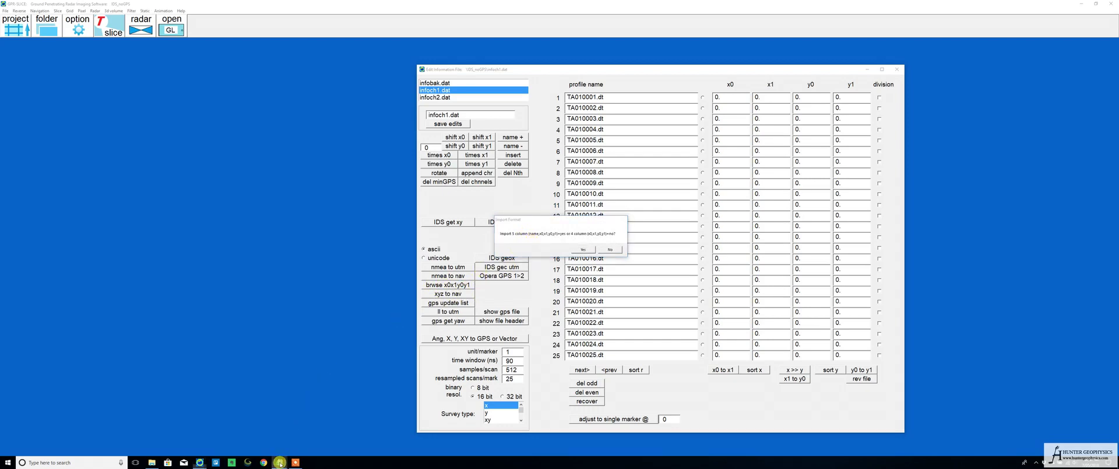
{"action": "mouse_move", "coordinate": [280, 461]}
{"action": "left_click", "coordinate": [303, 436]}
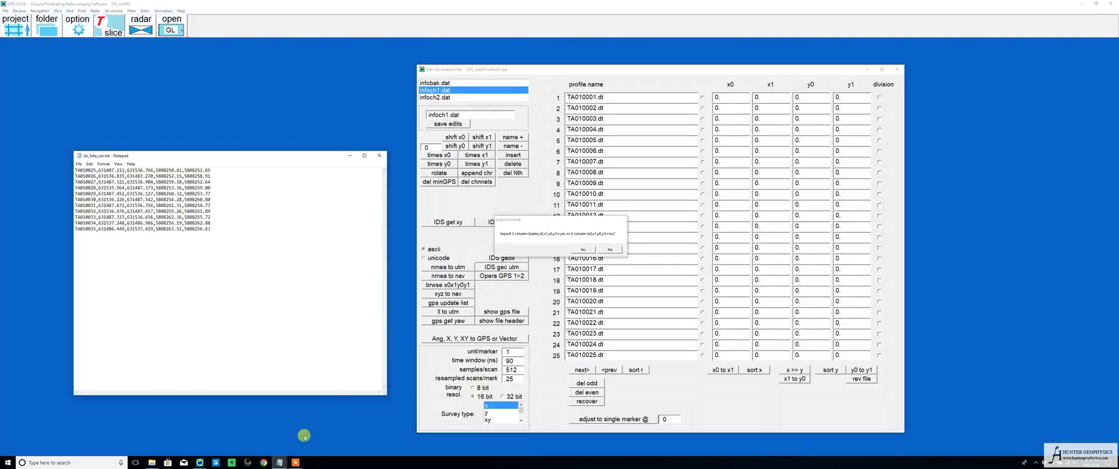
{"action": "mouse_move", "coordinate": [275, 464]}
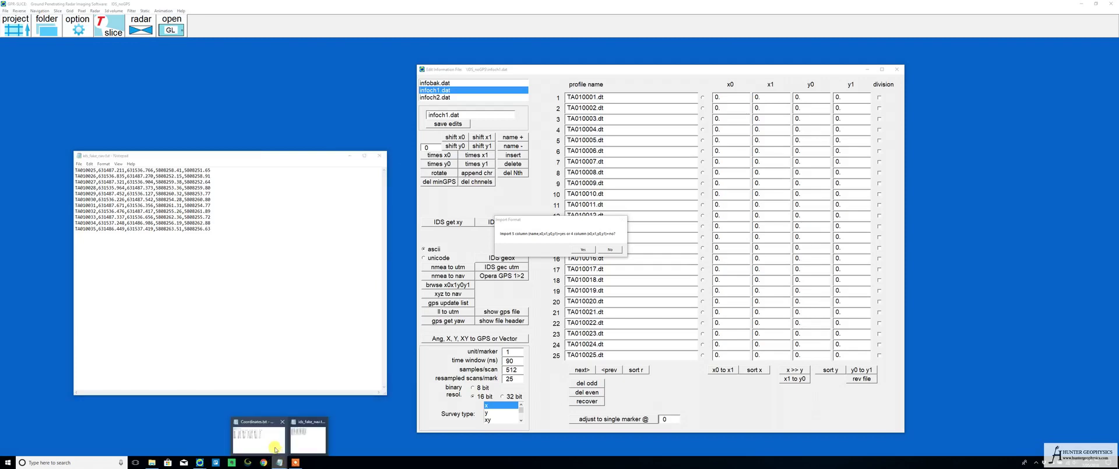
{"action": "left_click", "coordinate": [274, 446]}
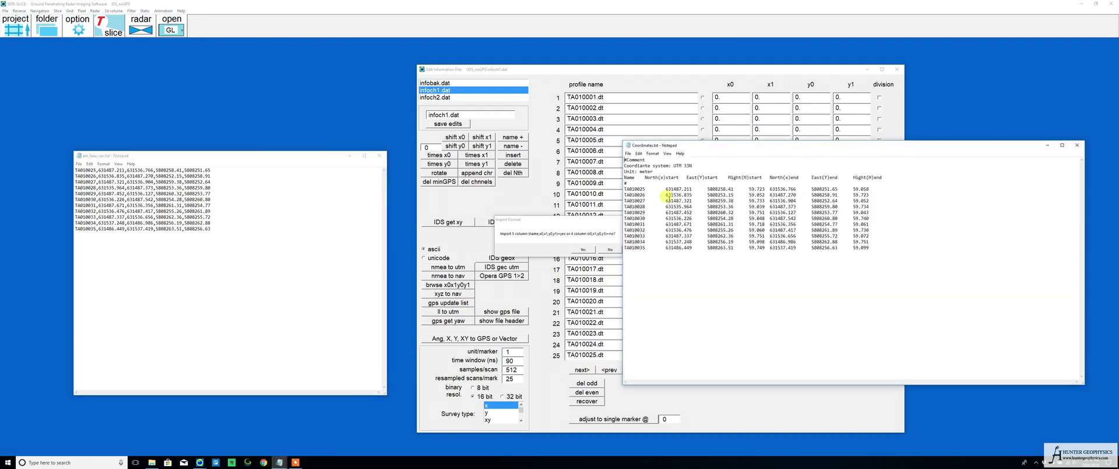
{"action": "left_click_drag", "start_coordinate": [663, 150], "coordinate": [683, 173]}
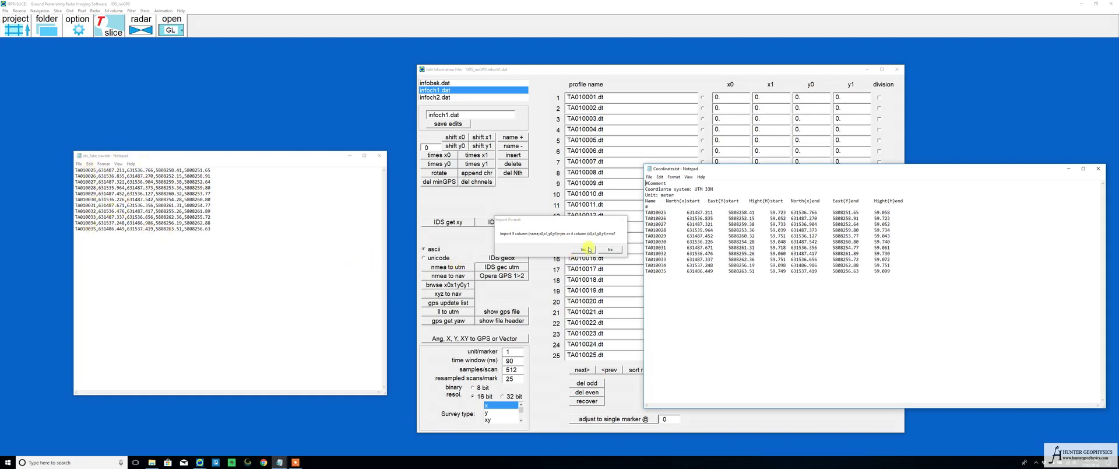
{"action": "left_click", "coordinate": [1098, 169]}
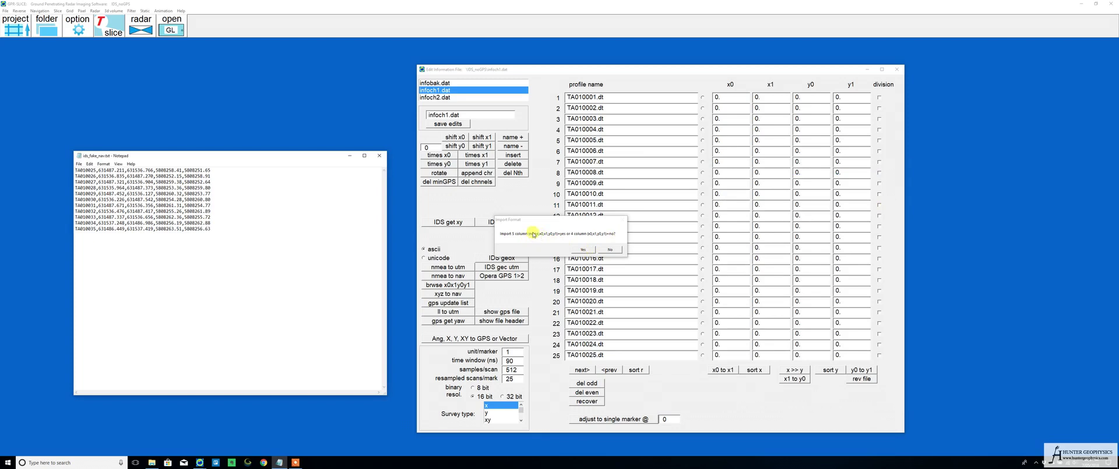
Import the five-column profile names and coordinates from ids_fake_nav.txt into infoch1.dat and check them against the text file.
{"action": "left_click", "coordinate": [589, 250]}
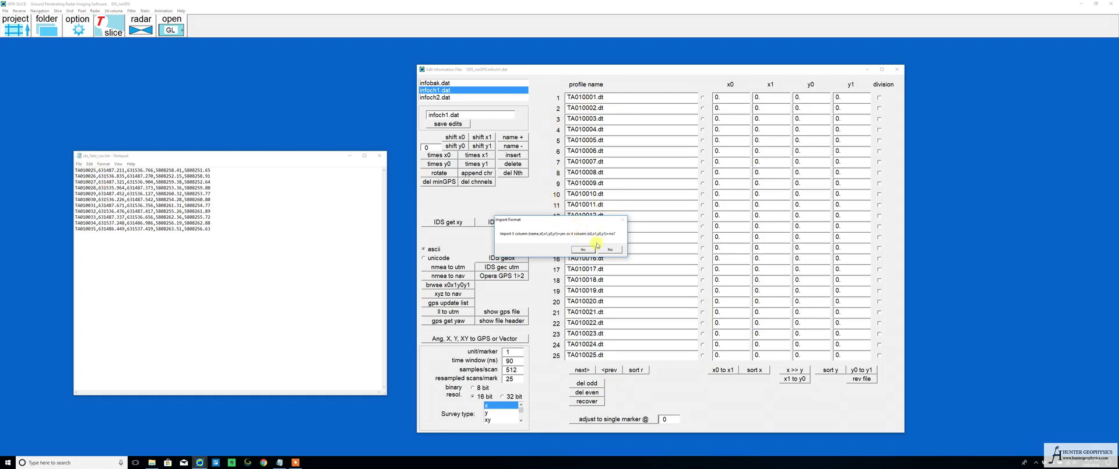
{"action": "left_click", "coordinate": [576, 250]}
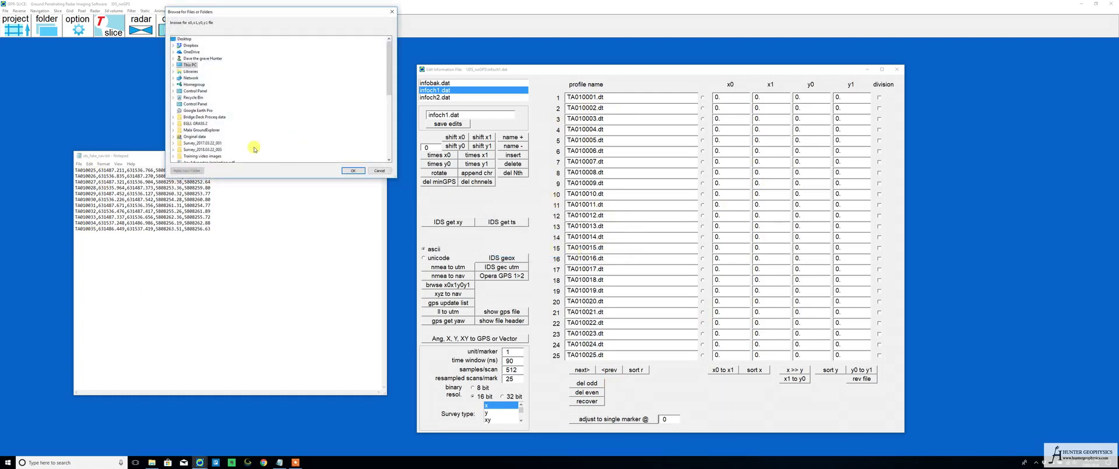
{"action": "scroll", "coordinate": [255, 145], "scroll_direction": "down", "scroll_amount": 3}
{"action": "scroll", "coordinate": [250, 148], "scroll_direction": "down", "scroll_amount": 1}
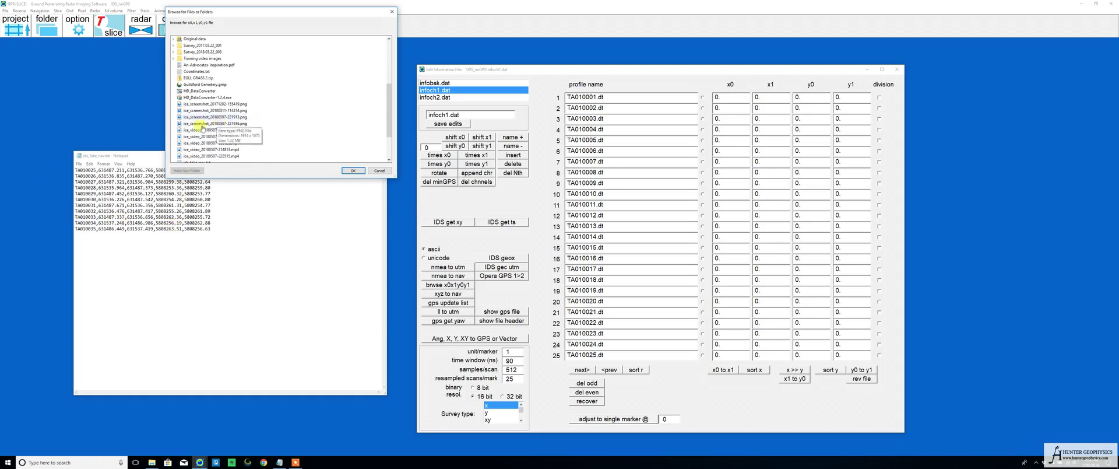
{"action": "scroll", "coordinate": [199, 126], "scroll_direction": "down", "scroll_amount": 2}
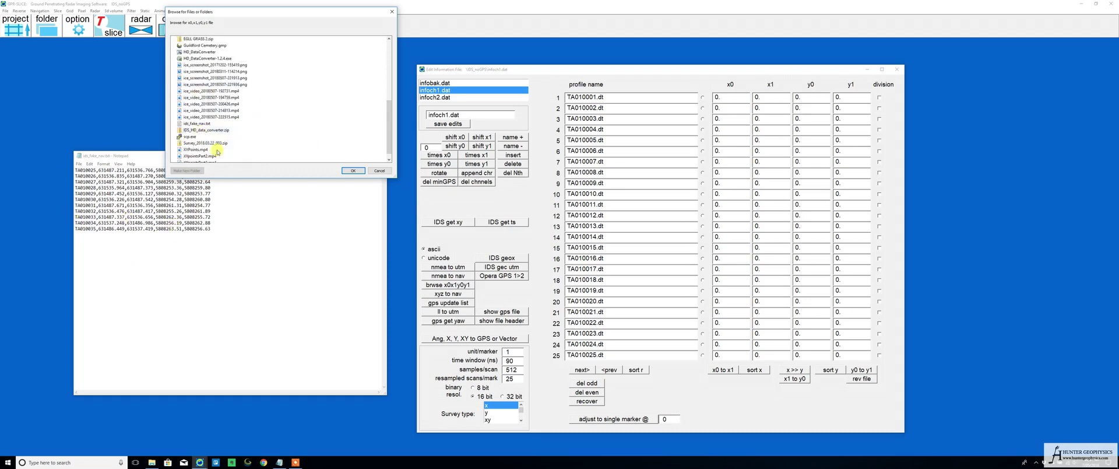
{"action": "left_click", "coordinate": [353, 170]}
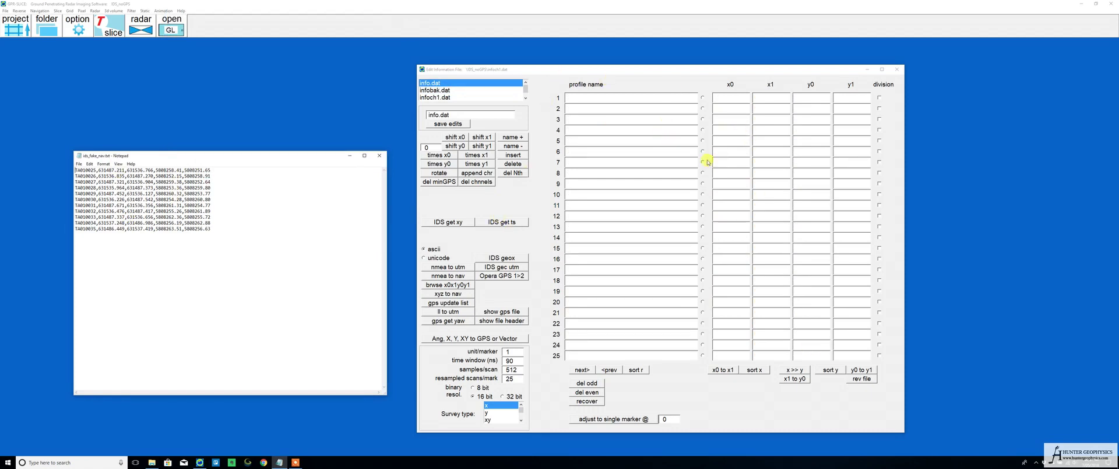
{"action": "left_click", "coordinate": [434, 98]}
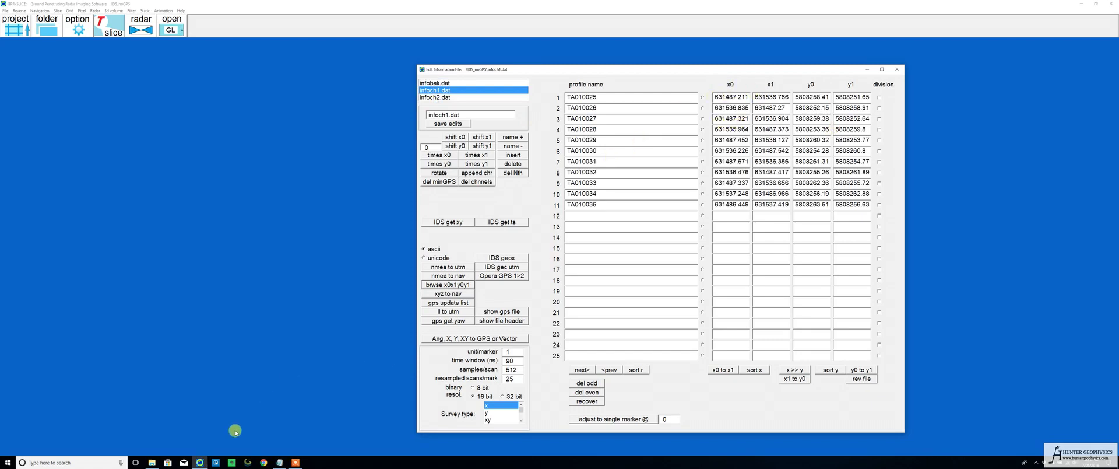
{"action": "left_click", "coordinate": [287, 458]}
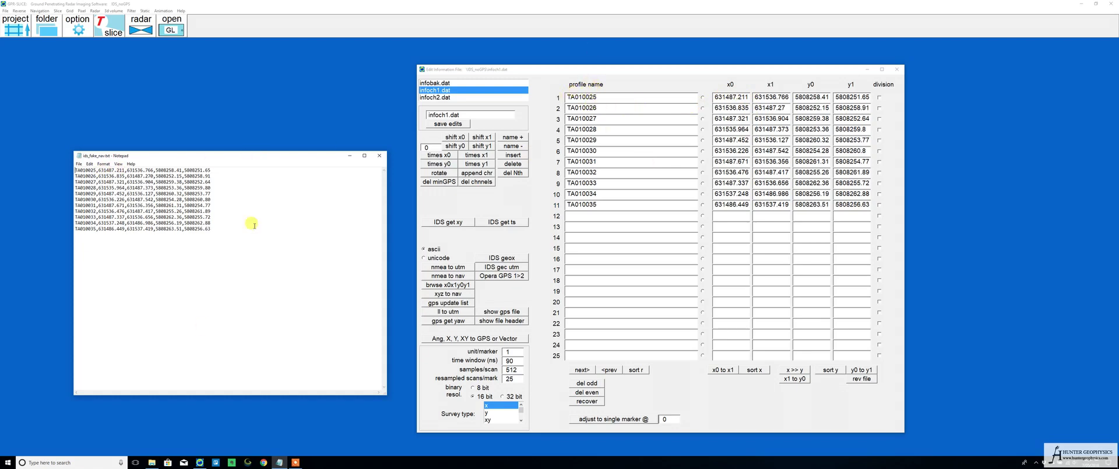
{"action": "left_click", "coordinate": [379, 156]}
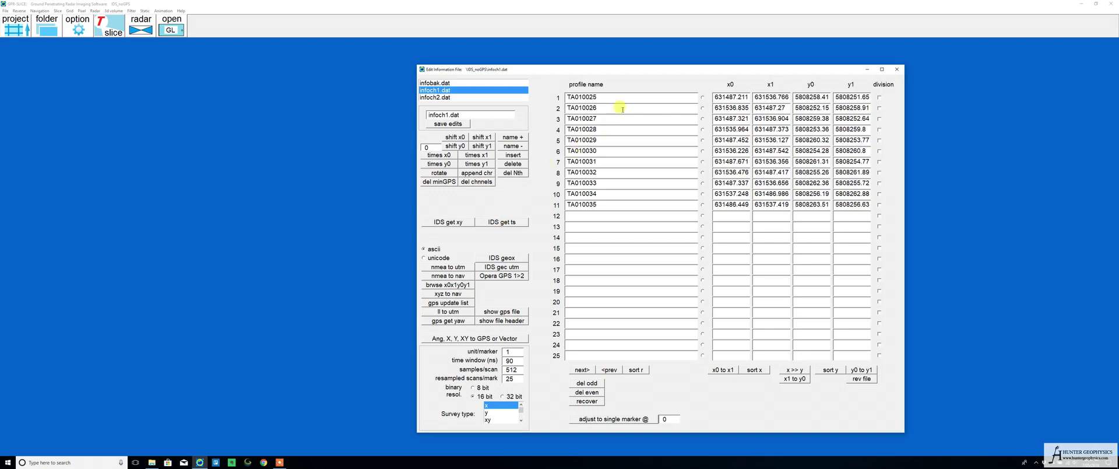
Append the .dt extension to profile names TA010025 through TA010035 in infoch1.dat, save the edits and close the information file editor.
{"action": "left_click", "coordinate": [600, 99]}
{"action": "type", "text": "."}
{"action": "key", "text": "shift+Left"}
{"action": "key", "text": "shift+Left"}
{"action": "key", "text": "ctrl+c"}
{"action": "left_click", "coordinate": [605, 108]}
{"action": "key", "text": "ctrl+v"}
{"action": "left_click", "coordinate": [607, 120]}
{"action": "key", "text": "ctrl+v"}
{"action": "left_click", "coordinate": [609, 126]}
{"action": "key", "text": "ctrl+v"}
{"action": "left_click", "coordinate": [611, 139]}
{"action": "key", "text": "ctrl+v"}
{"action": "left_click", "coordinate": [612, 151]}
{"action": "key", "text": "ctrl+v"}
{"action": "left_click", "coordinate": [614, 162]}
{"action": "key", "text": "ctrl+v"}
{"action": "key", "text": "ctrl+v"}
{"action": "left_click", "coordinate": [614, 183]}
{"action": "key", "text": "ctrl+v"}
{"action": "left_click", "coordinate": [615, 194]}
{"action": "key", "text": "ctrl+v"}
{"action": "left_click", "coordinate": [617, 204]}
{"action": "key", "text": "ctrl+v"}
{"action": "left_click", "coordinate": [442, 125]}
{"action": "left_click", "coordinate": [453, 98]}
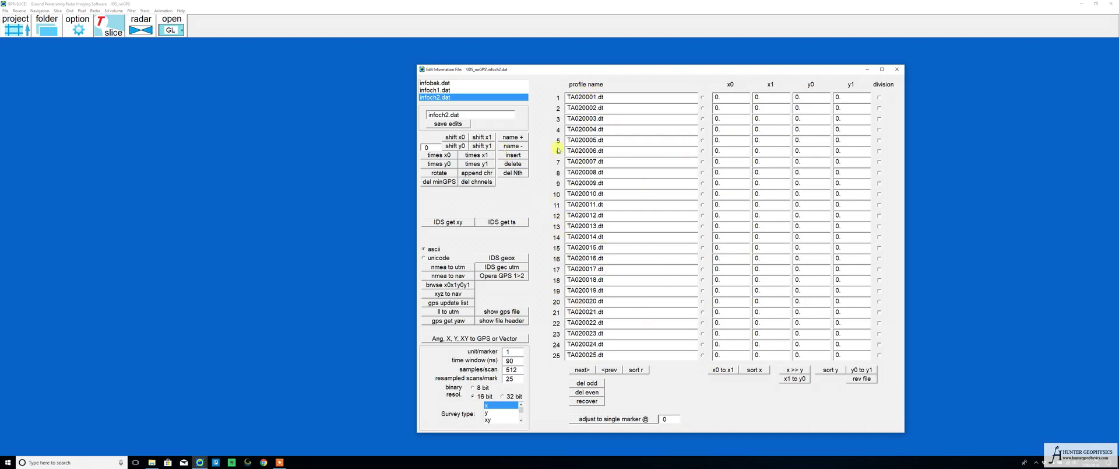
{"action": "left_click", "coordinate": [427, 92]}
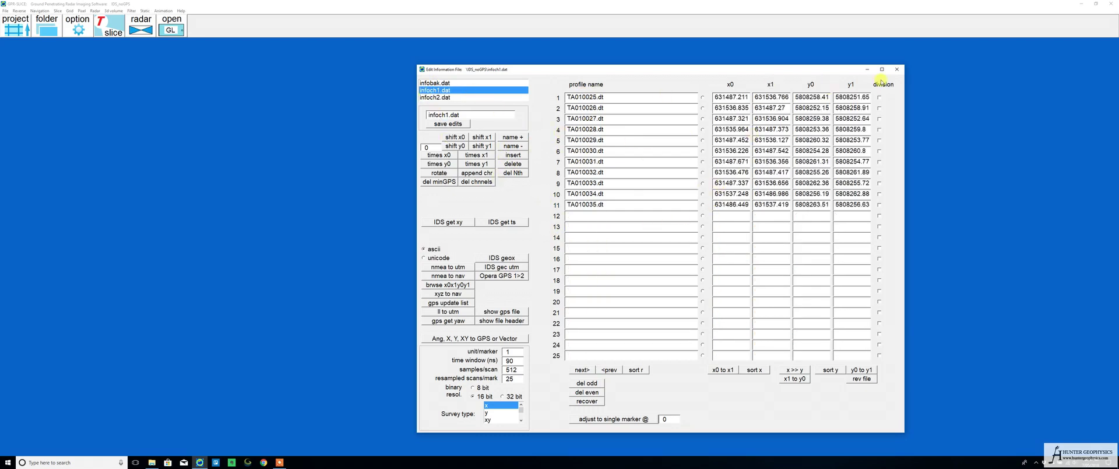
{"action": "left_click", "coordinate": [897, 69]}
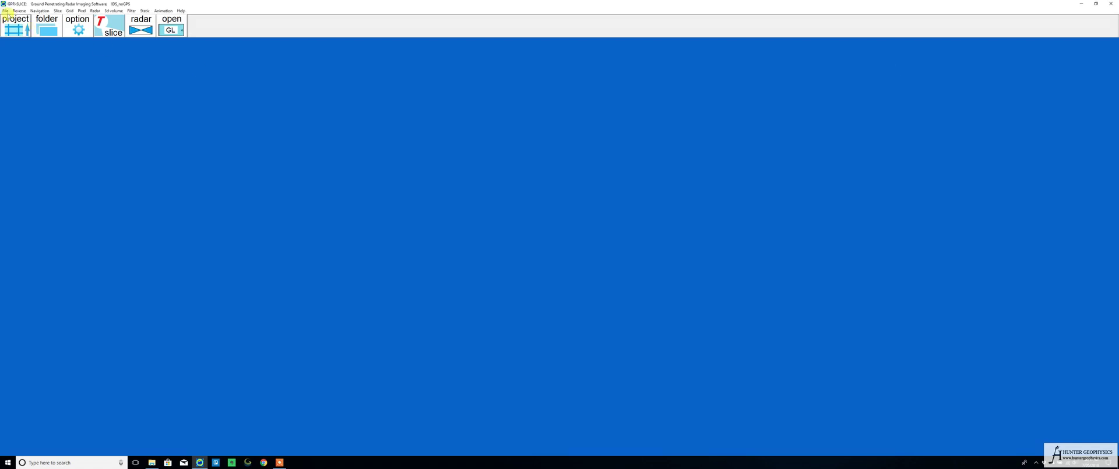
Convert the infoch1.dat radargrams with IDS 16 to 16 bit, resetting the gain and running batch gain-wobble.
{"action": "left_click", "coordinate": [6, 11]}
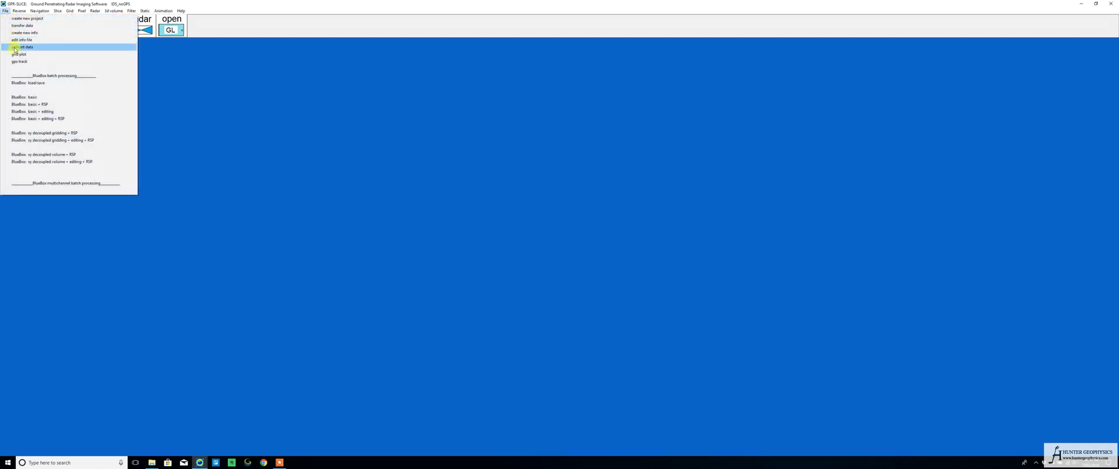
{"action": "left_click", "coordinate": [15, 47]}
{"action": "left_click", "coordinate": [139, 62]}
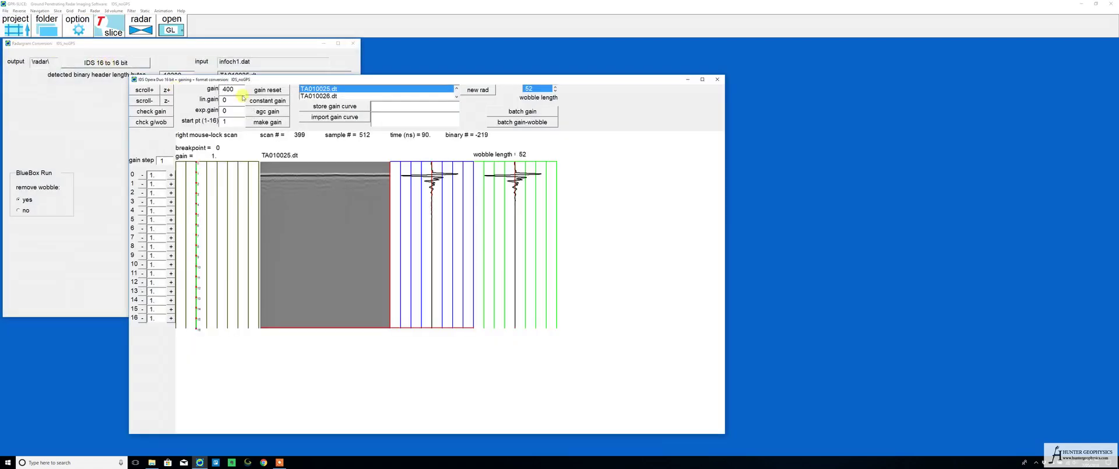
{"action": "left_click", "coordinate": [269, 91]}
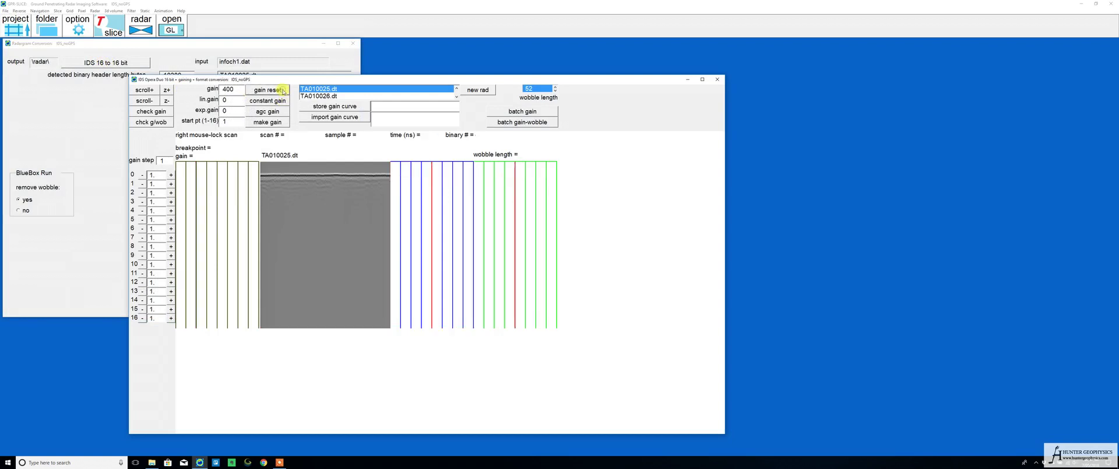
{"action": "left_click", "coordinate": [518, 127]}
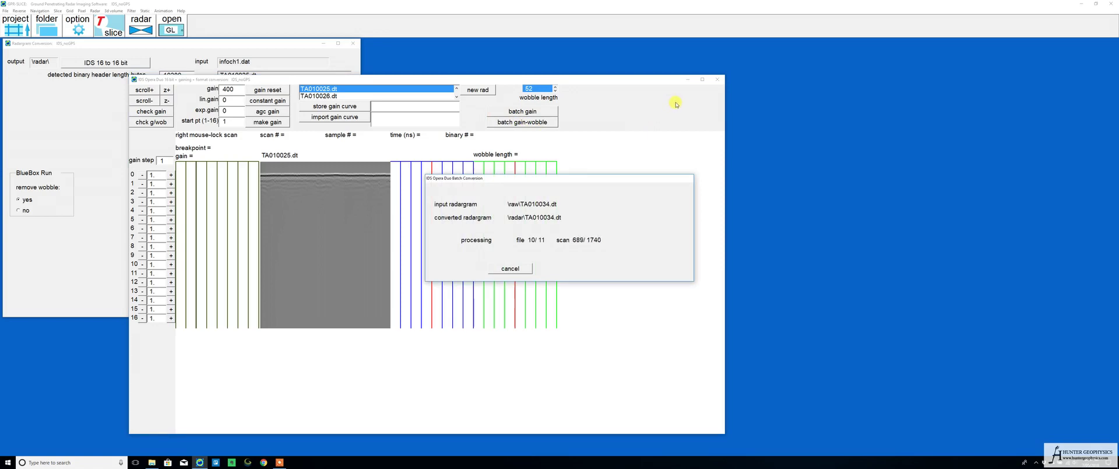
{"action": "left_click", "coordinate": [719, 83]}
{"action": "left_click", "coordinate": [353, 43]}
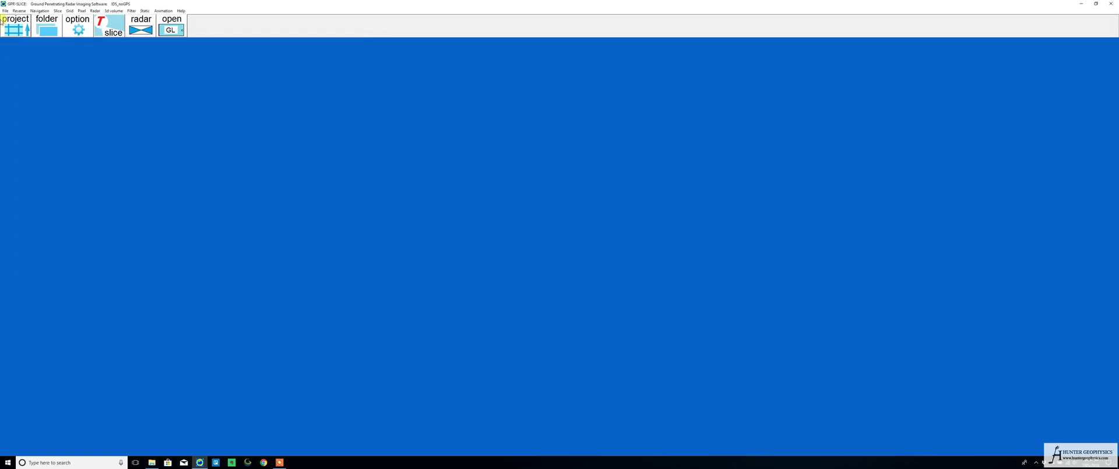
Plot the survey grid with profile names shown to check the line layout.
{"action": "left_click", "coordinate": [5, 10]}
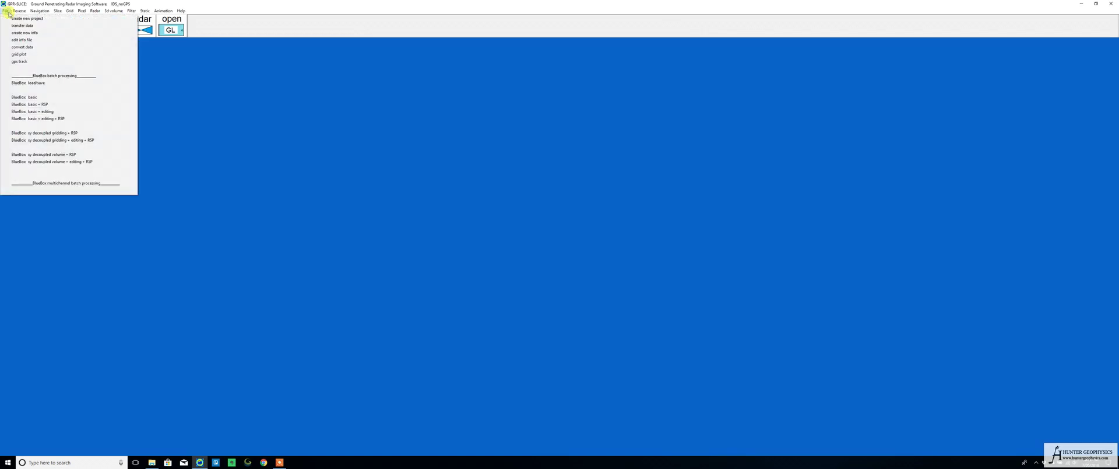
{"action": "left_click", "coordinate": [23, 55]}
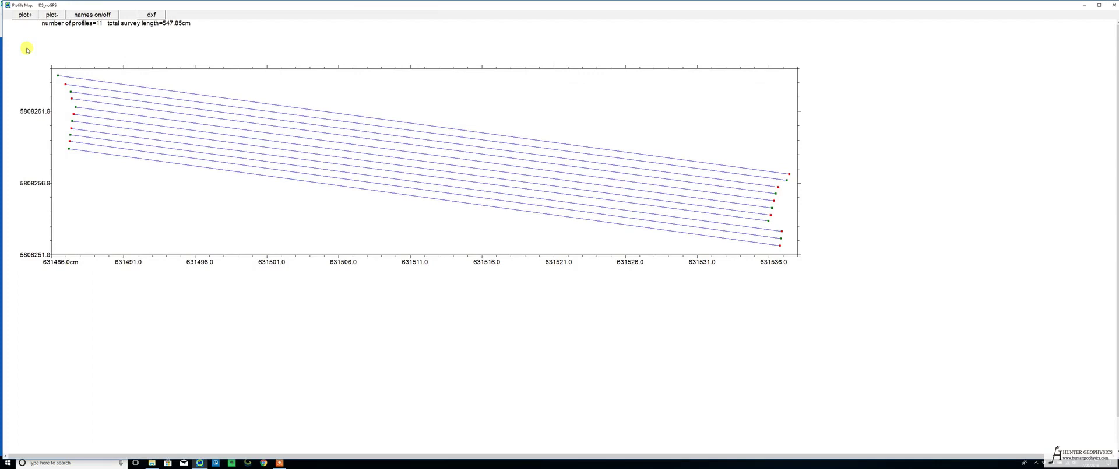
{"action": "left_click", "coordinate": [86, 16]}
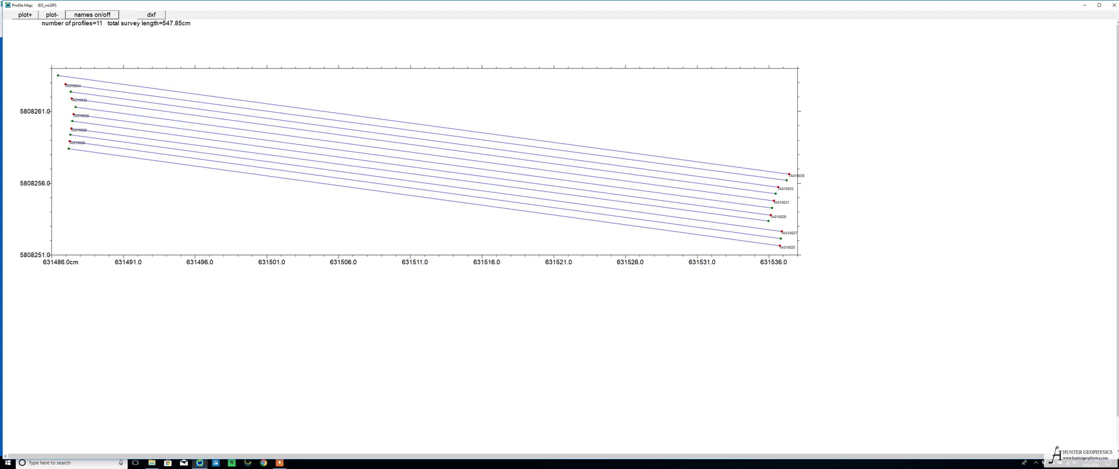
{"action": "left_click", "coordinate": [1112, 5]}
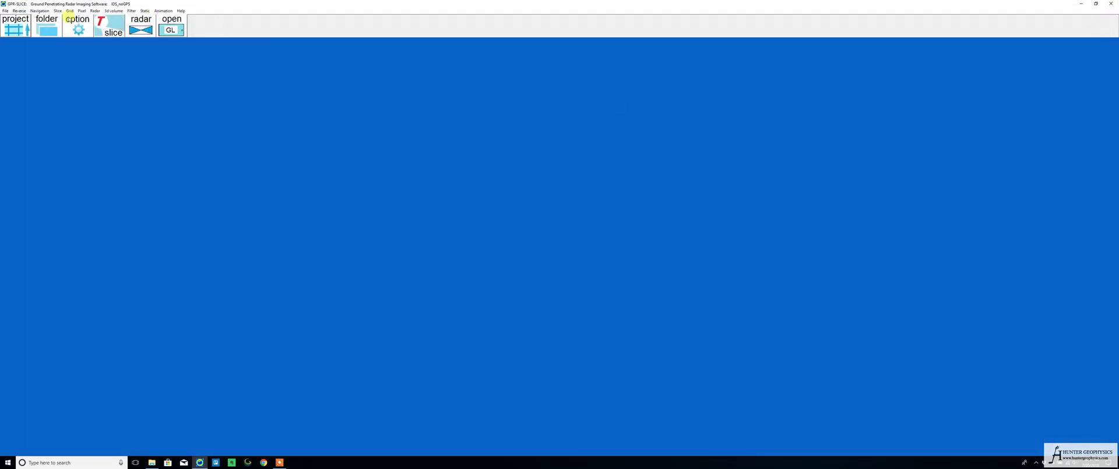
Set the navigation for the converted radargrams using artificial markers.
{"action": "left_click", "coordinate": [35, 11]}
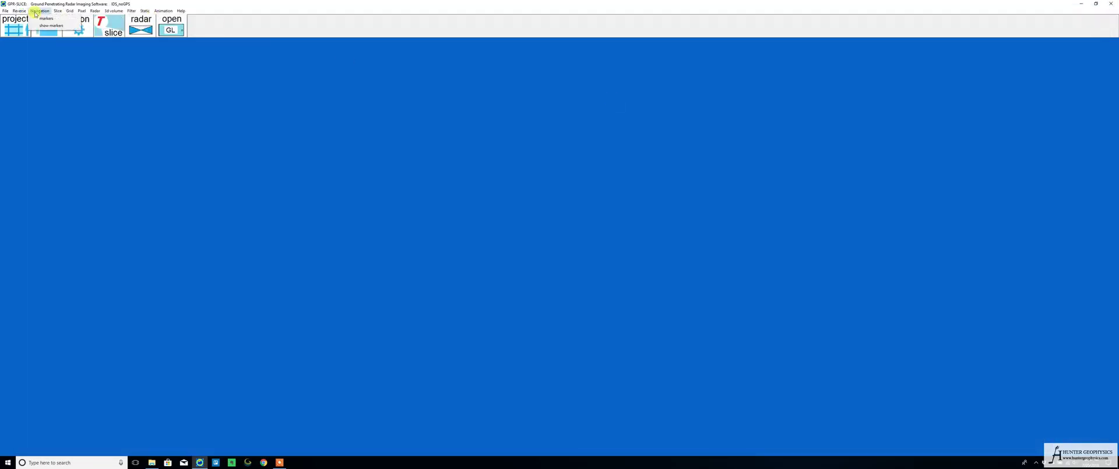
{"action": "left_click", "coordinate": [36, 19]}
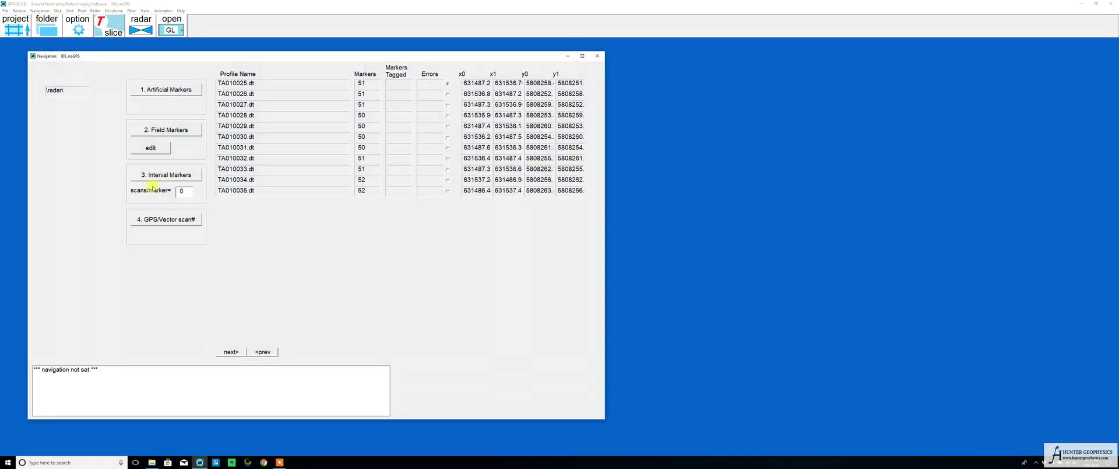
{"action": "left_click", "coordinate": [156, 90]}
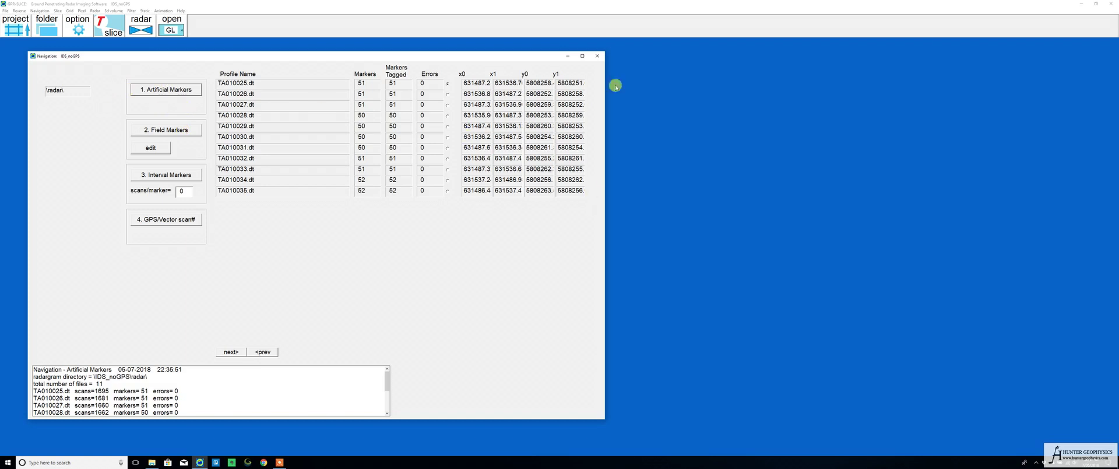
{"action": "left_click", "coordinate": [596, 55]}
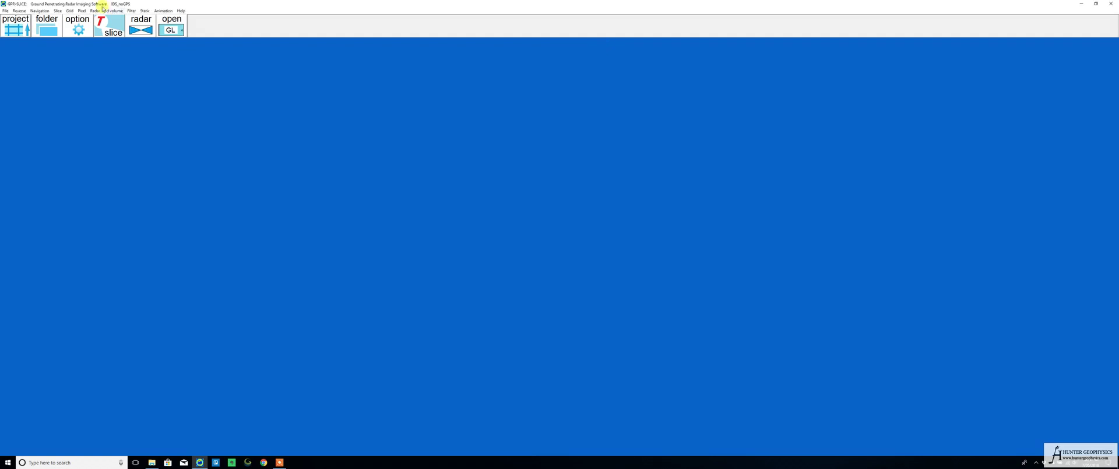
Run automatic line-by-line 0 ns correction and truncation on the \radar\ radargrams with 40% autoscaling.
{"action": "left_click", "coordinate": [95, 10]}
{"action": "left_click", "coordinate": [108, 34]}
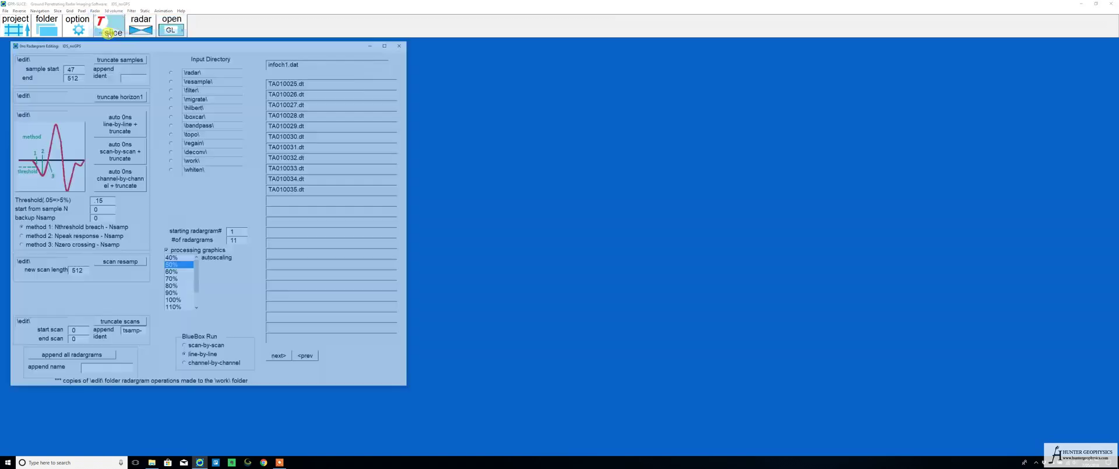
{"action": "left_click", "coordinate": [171, 70]}
{"action": "left_click", "coordinate": [172, 258]}
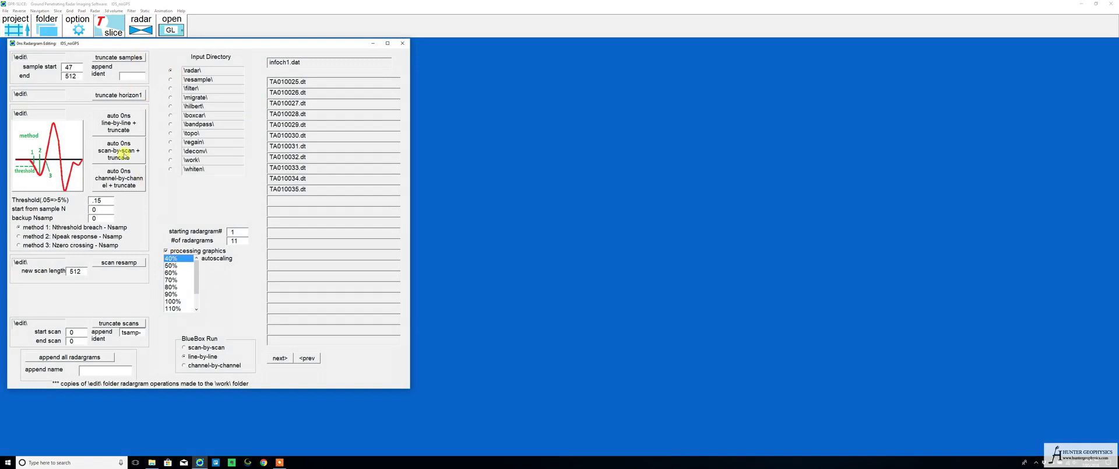
{"action": "left_click", "coordinate": [119, 119]}
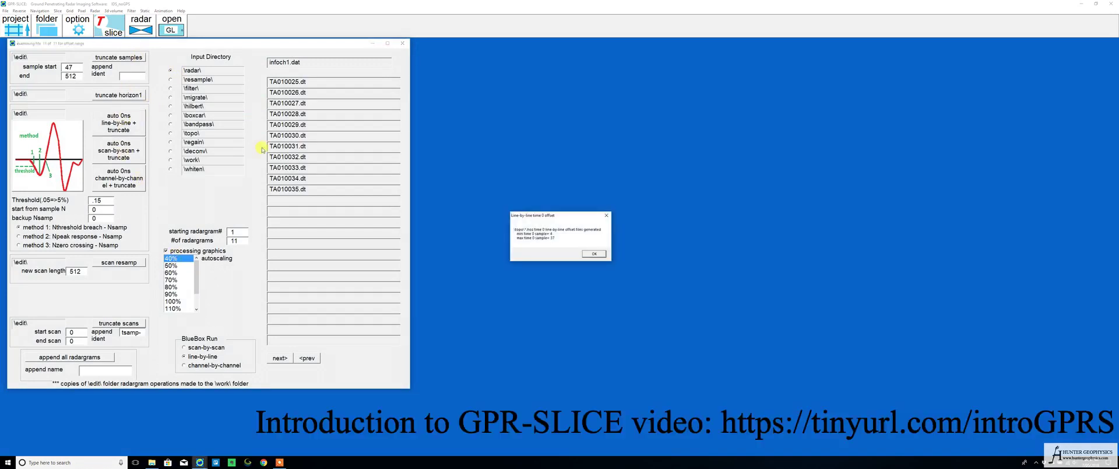
{"action": "left_click", "coordinate": [584, 254]}
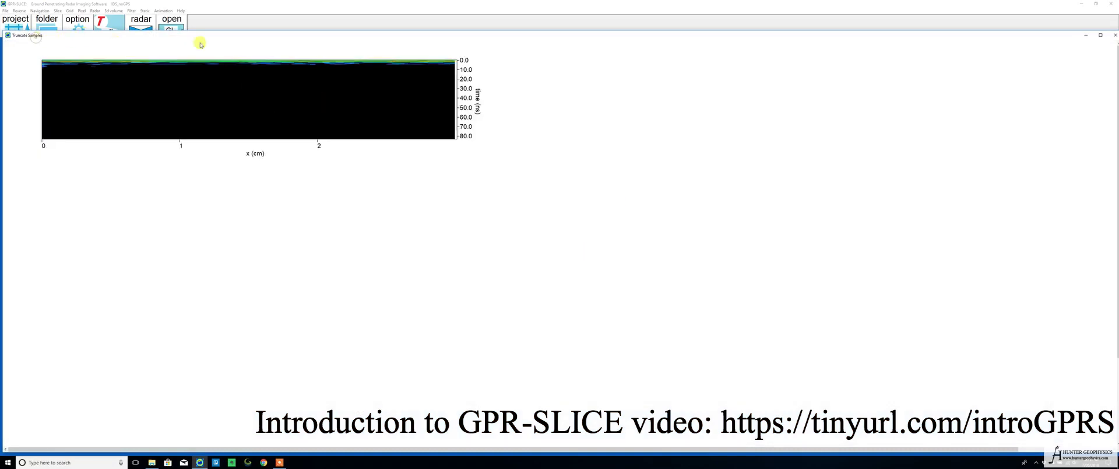
{"action": "left_click_drag", "start_coordinate": [200, 43], "coordinate": [304, 43]}
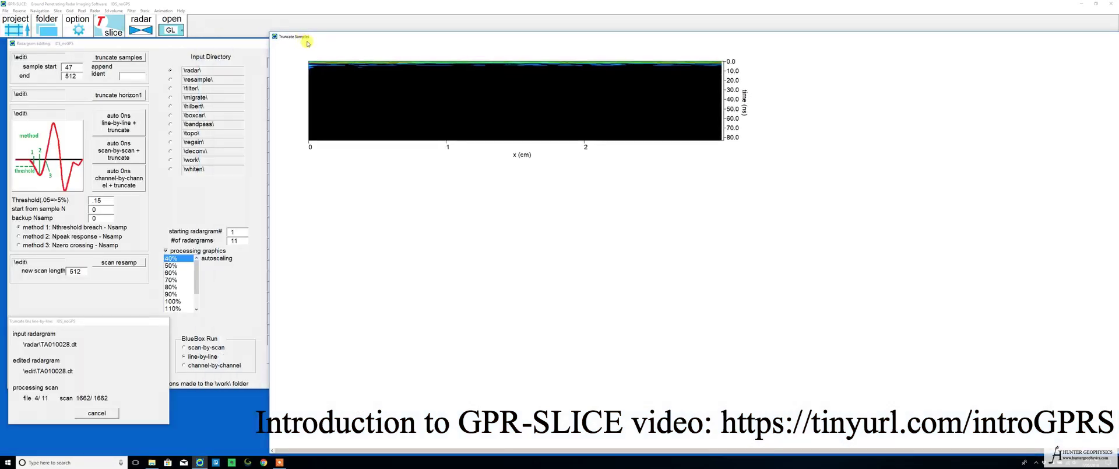